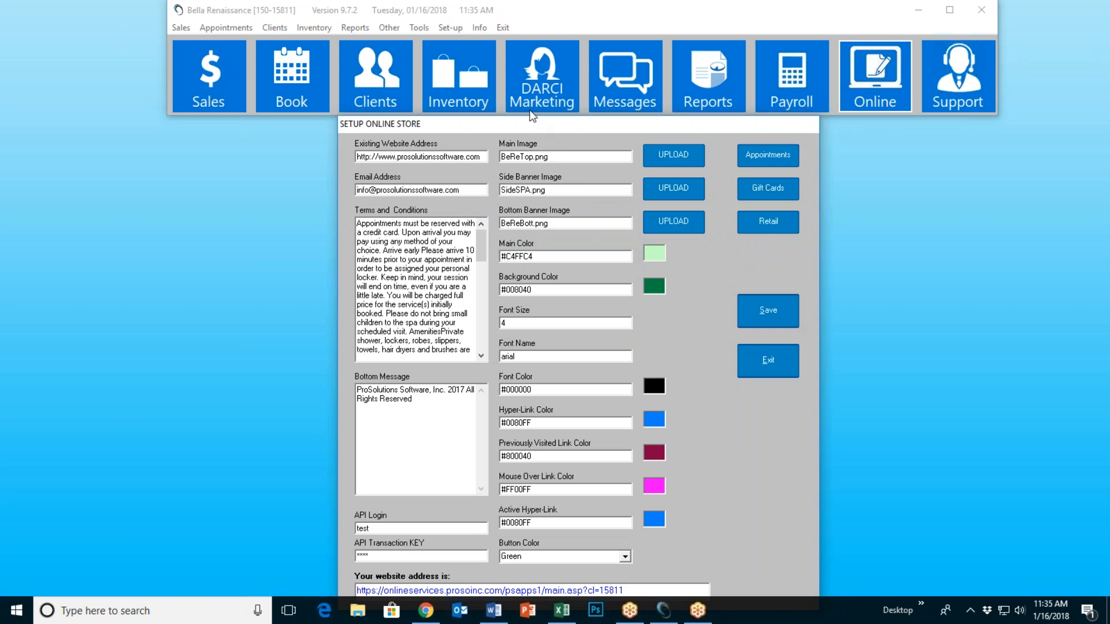
# Step: Reposition the store setup window and select the existing website address and notification e-mail
pyautogui.moveTo(525, 121); pyautogui.dragTo(529, 82)
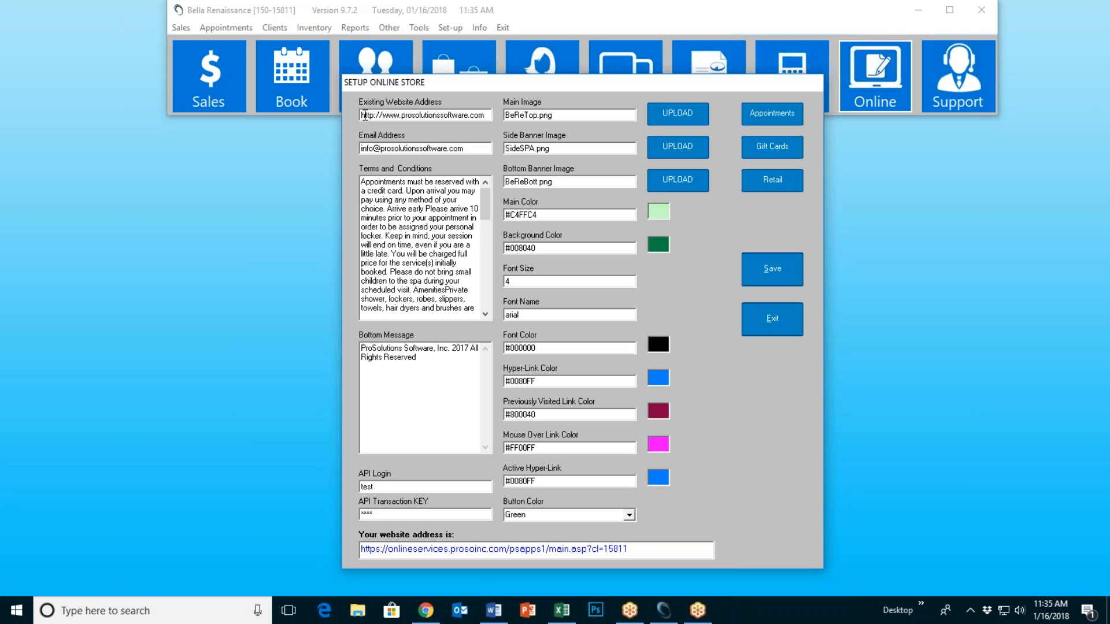
pyautogui.moveTo(362, 116); pyautogui.dragTo(487, 116)
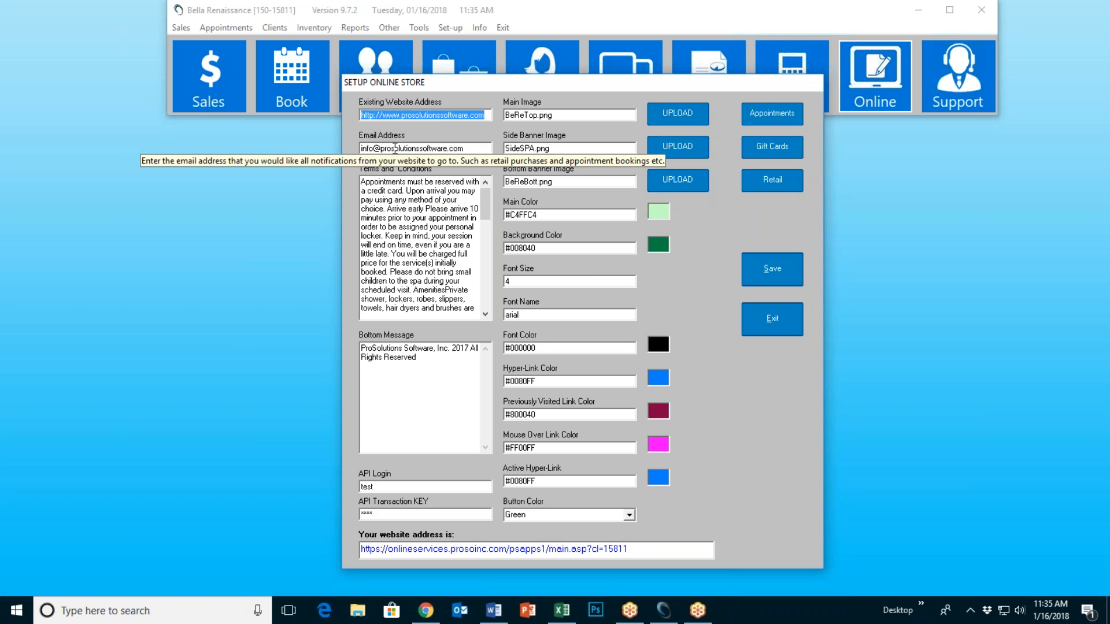
pyautogui.click(436, 148)
pyautogui.moveTo(464, 148); pyautogui.dragTo(356, 148)
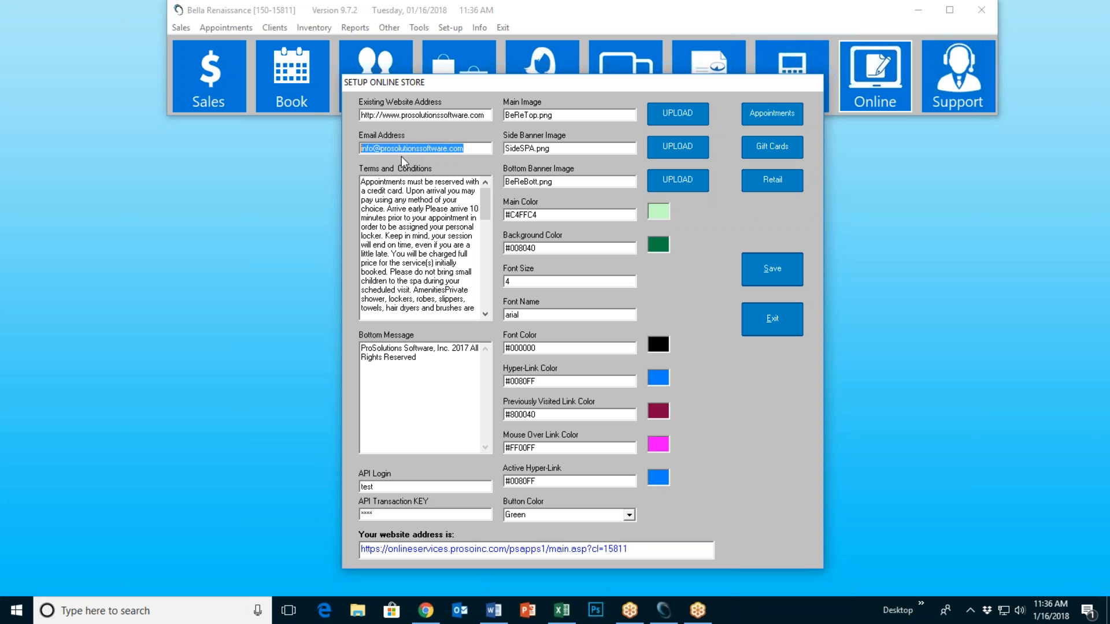
pyautogui.moveTo(468, 148)
# Step: Adjust items in the Setup Online Store window and bring it back into focus
pyautogui.moveTo(488, 201)
pyautogui.mouseDown()
pyautogui.moveTo(486, 289)
pyautogui.moveTo(487, 194)
pyautogui.mouseUp()
pyautogui.moveTo(483, 201)
pyautogui.mouseDown()
pyautogui.moveTo(487, 286)
pyautogui.moveTo(488, 190)
pyautogui.mouseUp()
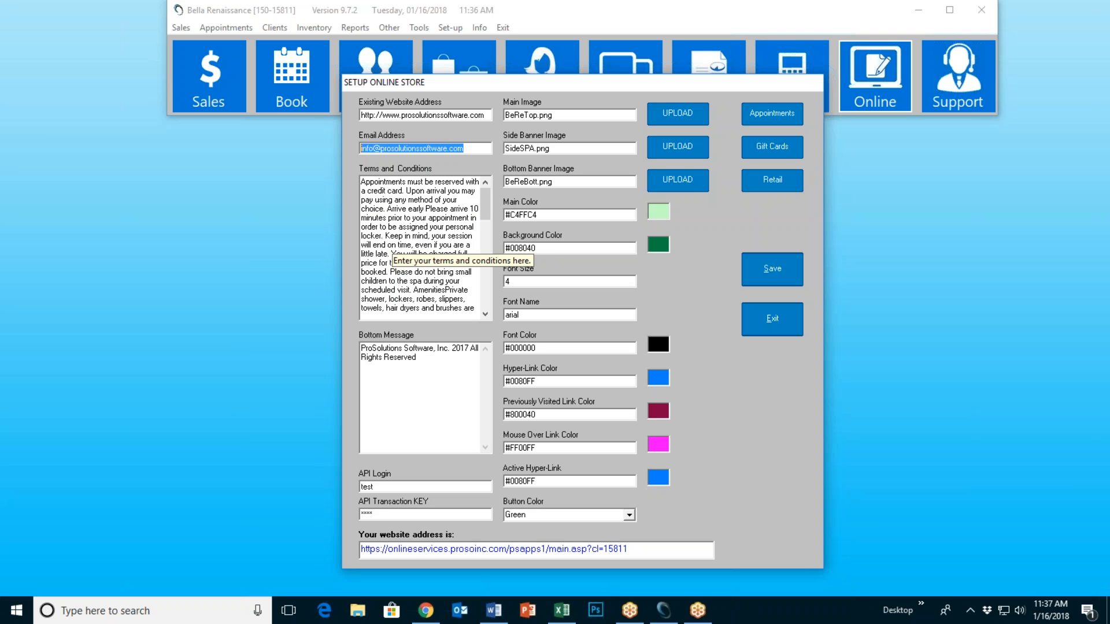
pyautogui.moveTo(484, 201)
pyautogui.mouseDown()
pyautogui.moveTo(491, 290)
pyautogui.moveTo(491, 193)
pyautogui.mouseUp()
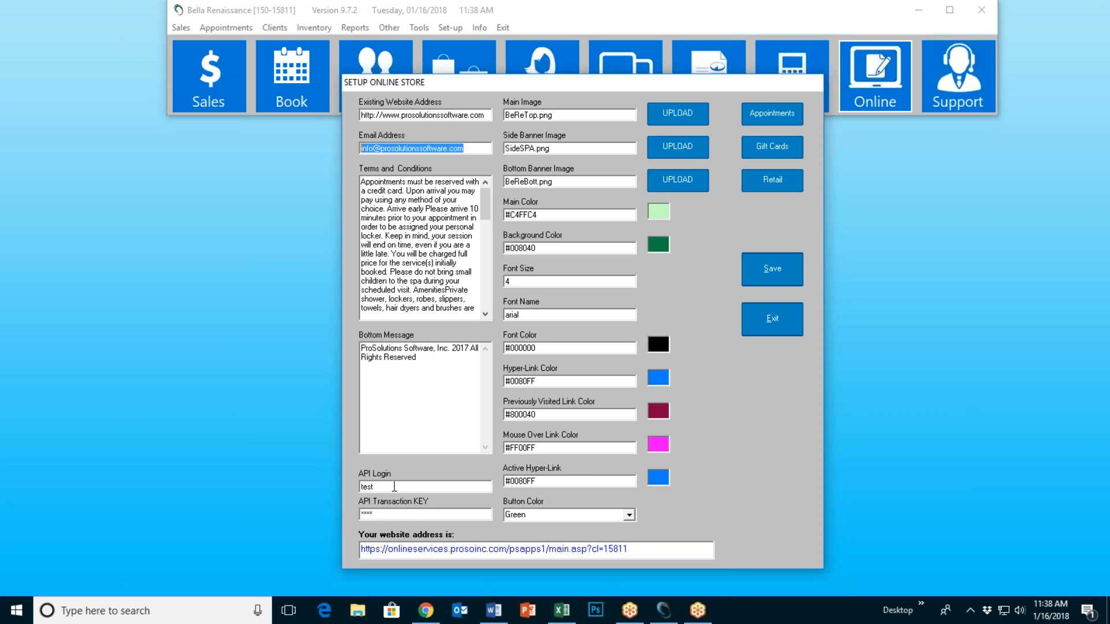
pyautogui.moveTo(394, 487)
pyautogui.click(1091, 382)
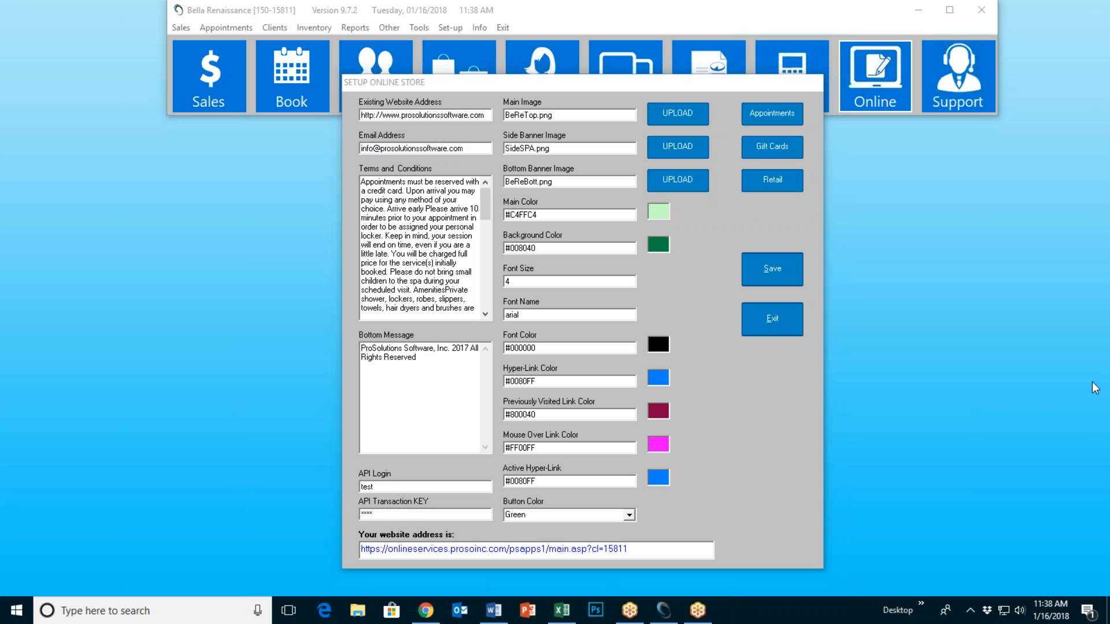
pyautogui.click(1013, 402)
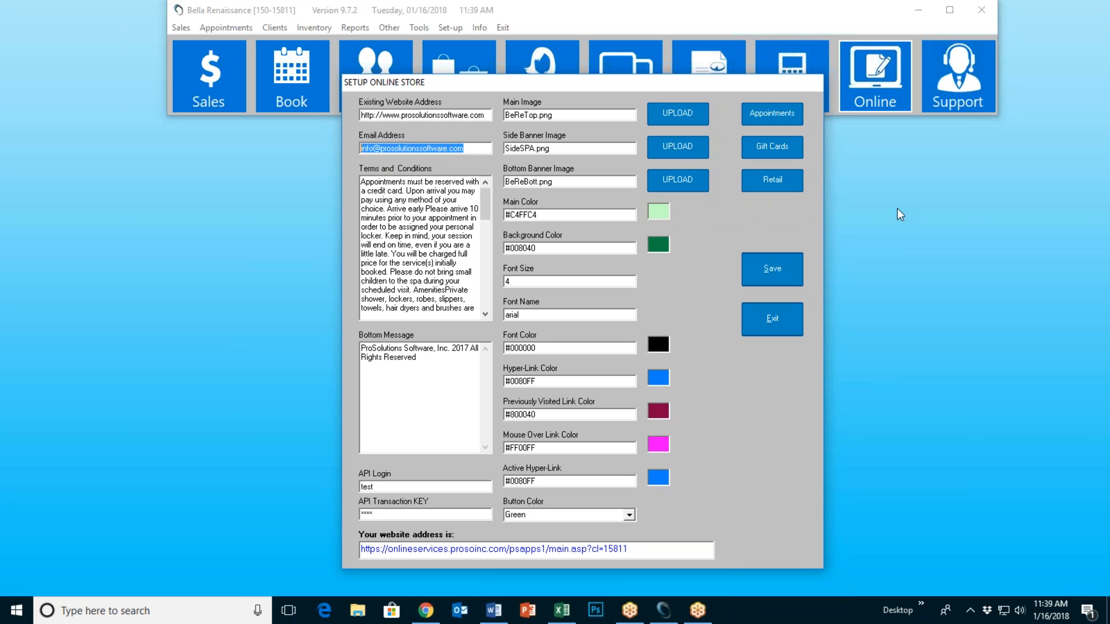
pyautogui.click(876, 282)
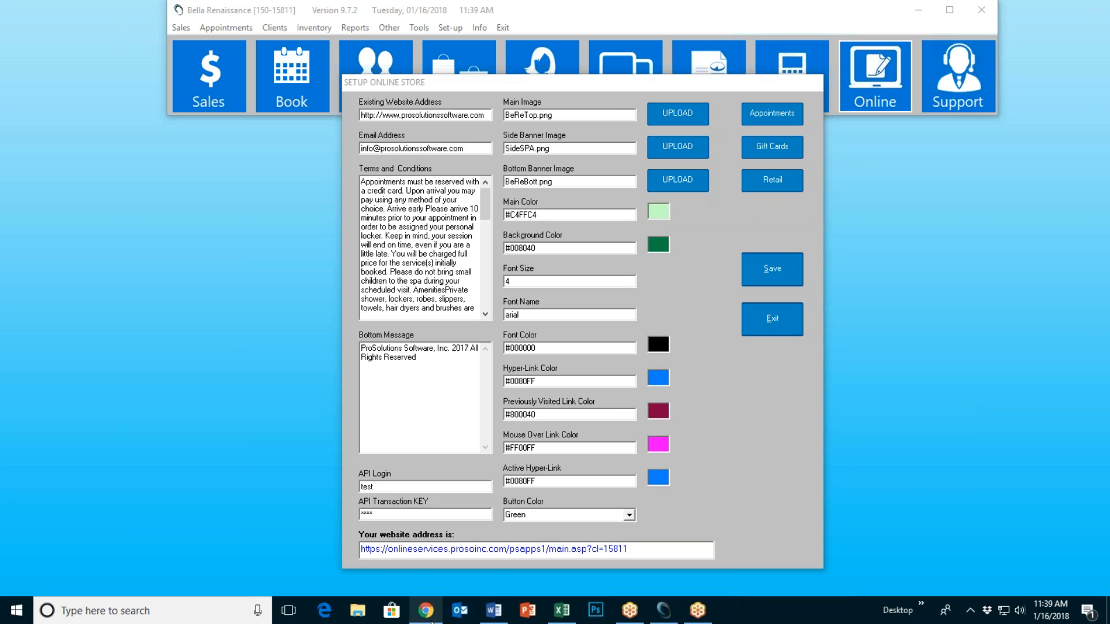
pyautogui.moveTo(426, 611)
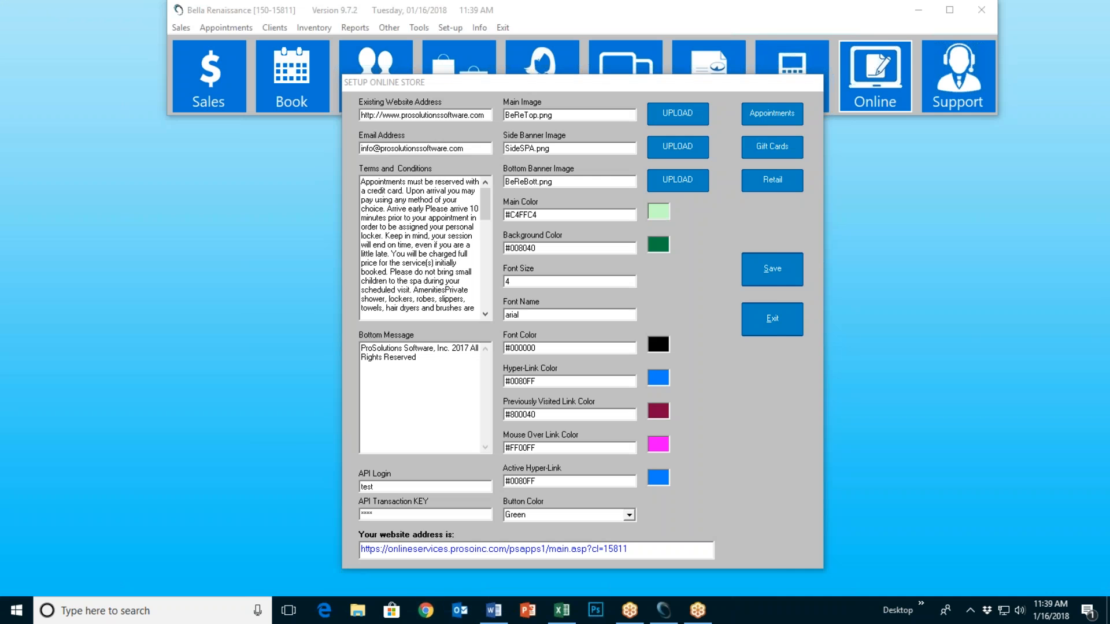
pyautogui.click(425, 610)
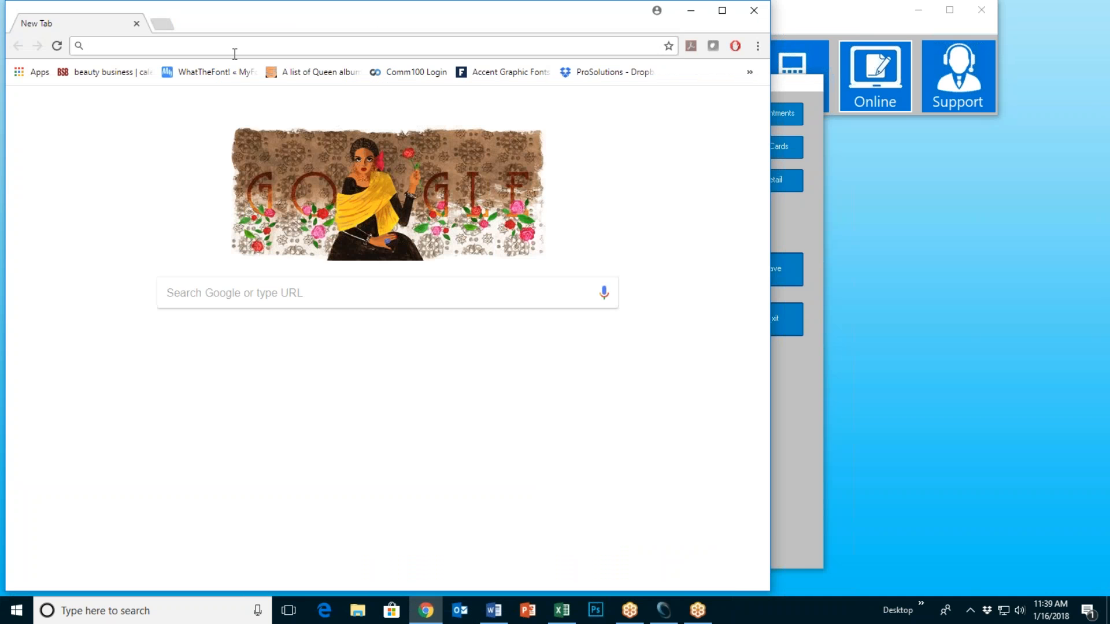
pyautogui.click(726, 11)
pyautogui.write('www.authoriz')
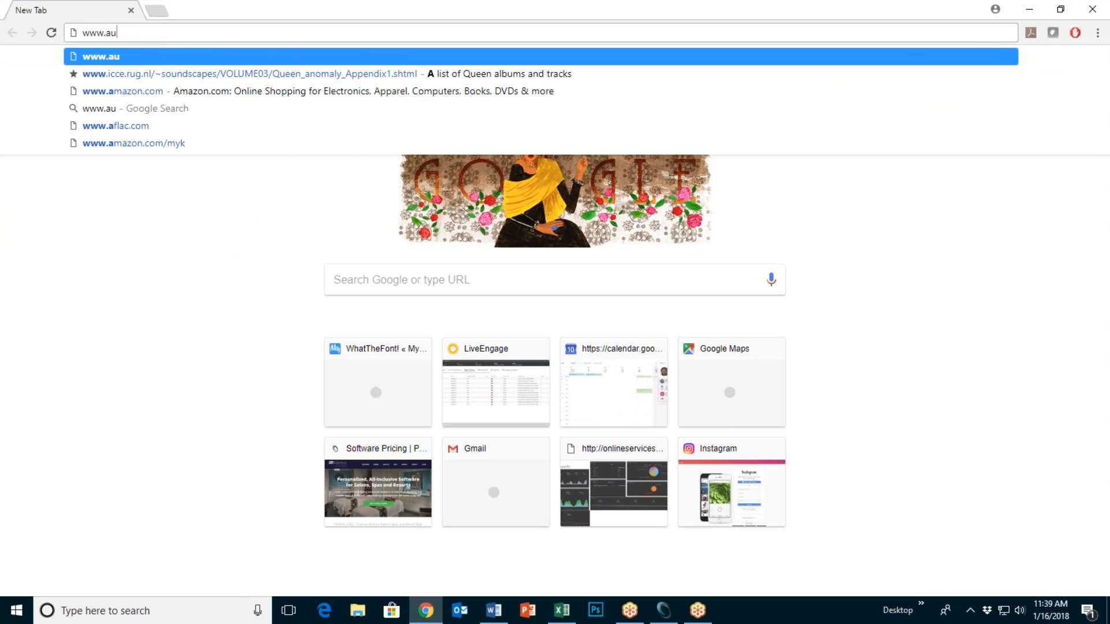
pyautogui.press('Return')
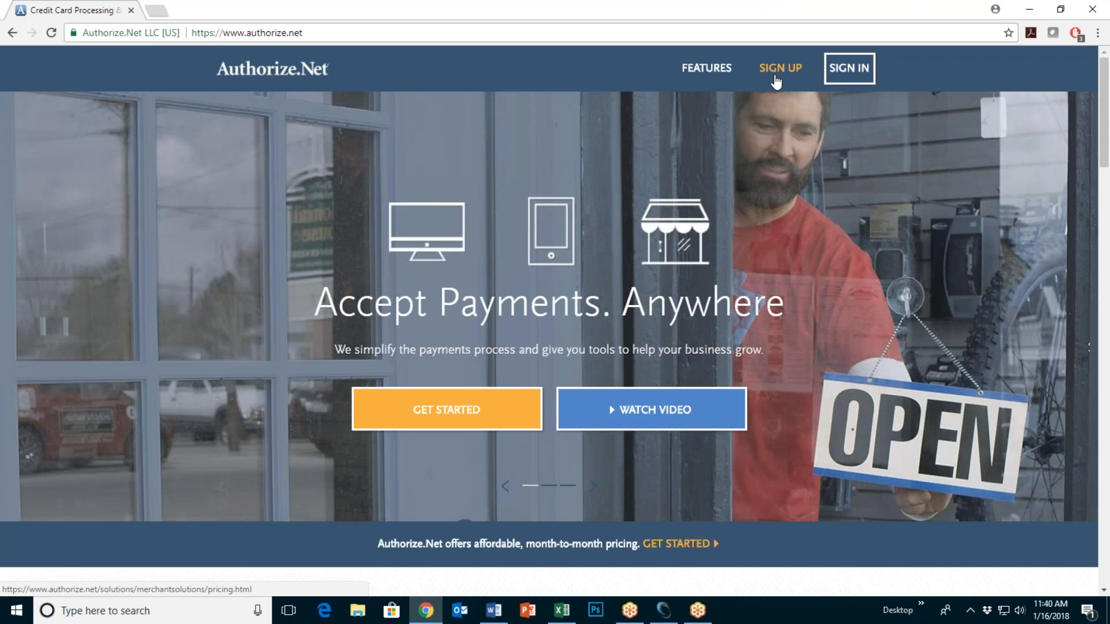
pyautogui.click(1032, 11)
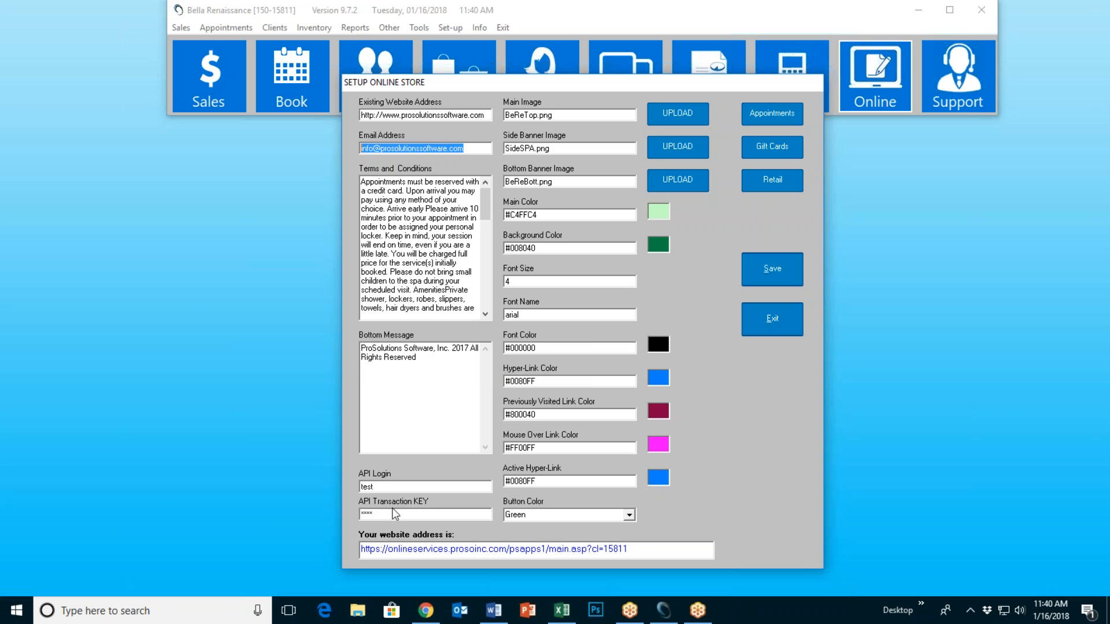
# Step: Open the store's web address in Chrome at 67% zoom, then minimize the browser
pyautogui.moveTo(405, 516)
pyautogui.click(631, 551)
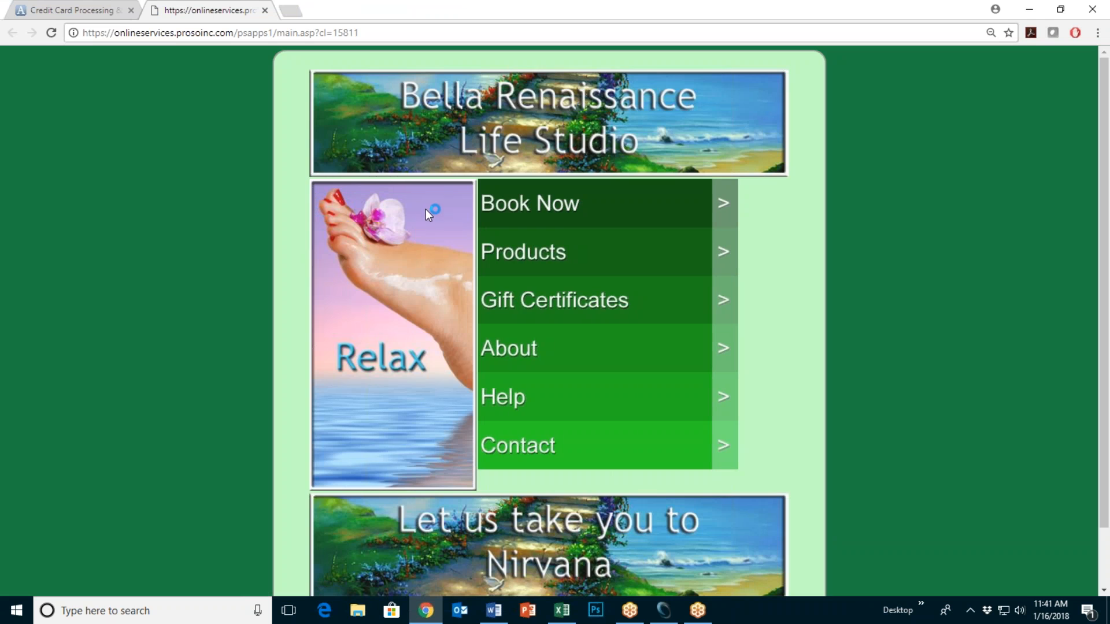
pyautogui.hotkey('ctrl', '-')
pyautogui.hotkey('ctrl', '-')
pyautogui.hotkey('ctrl', '+')
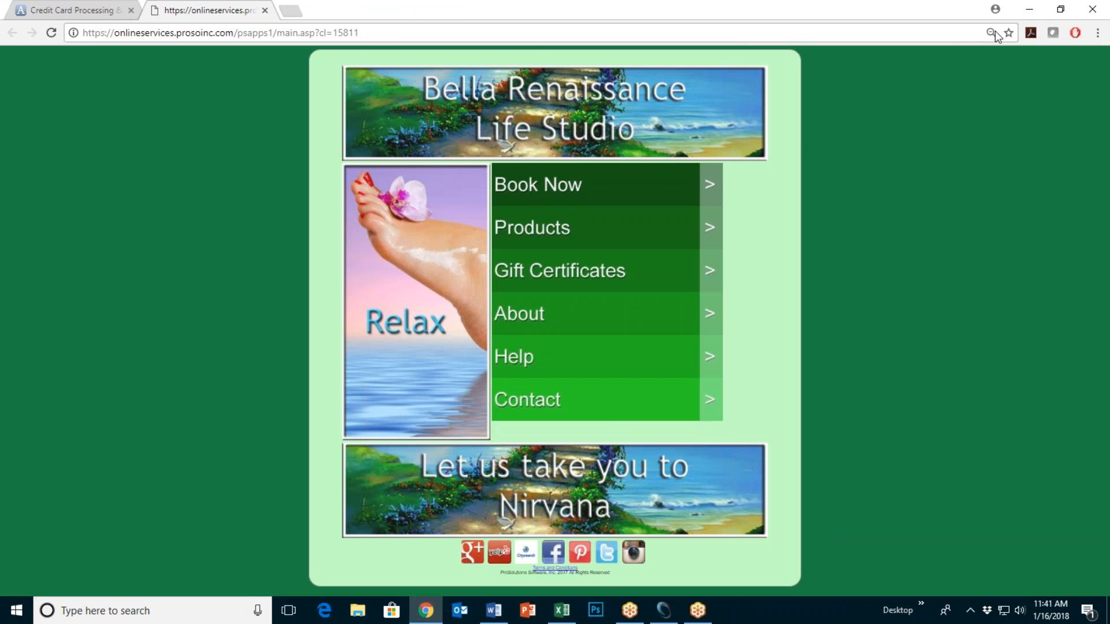
pyautogui.click(1029, 10)
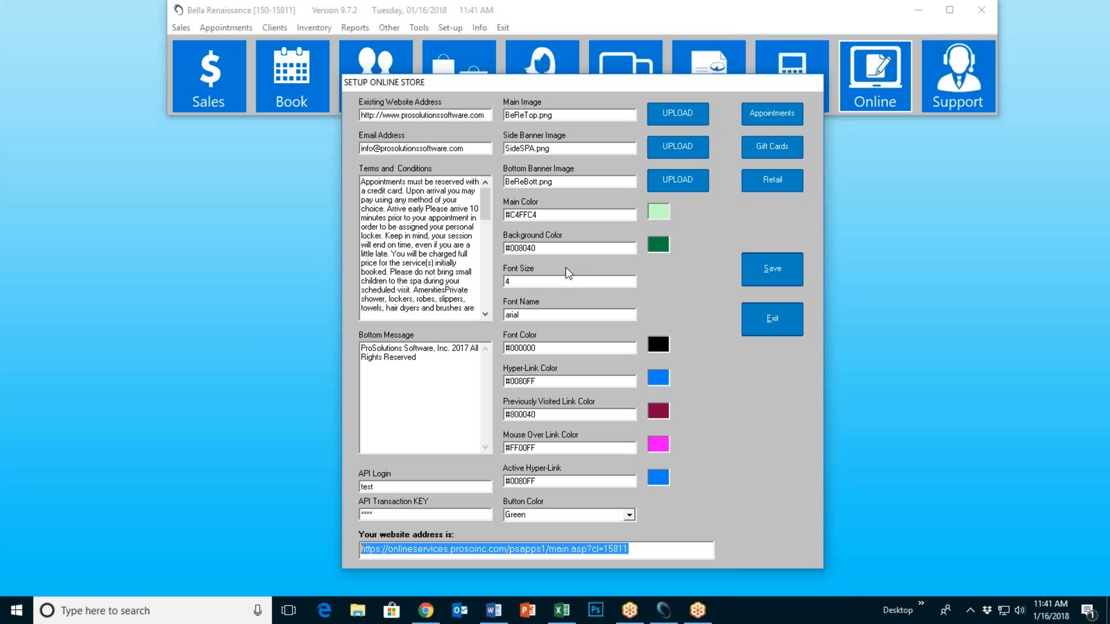
# Step: Start a new main image upload and browse Data Drive (E:) into Old Computer > ArtwordAds
pyautogui.click(672, 113)
pyautogui.click(591, 344)
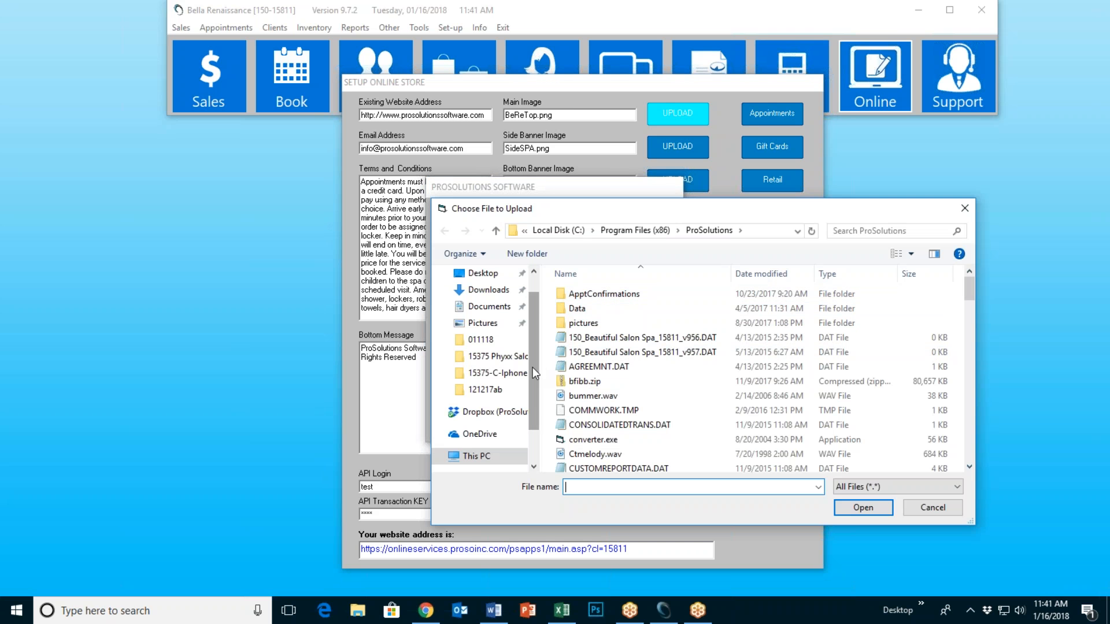
pyautogui.scroll(-1, 532, 367)
pyautogui.click(491, 404)
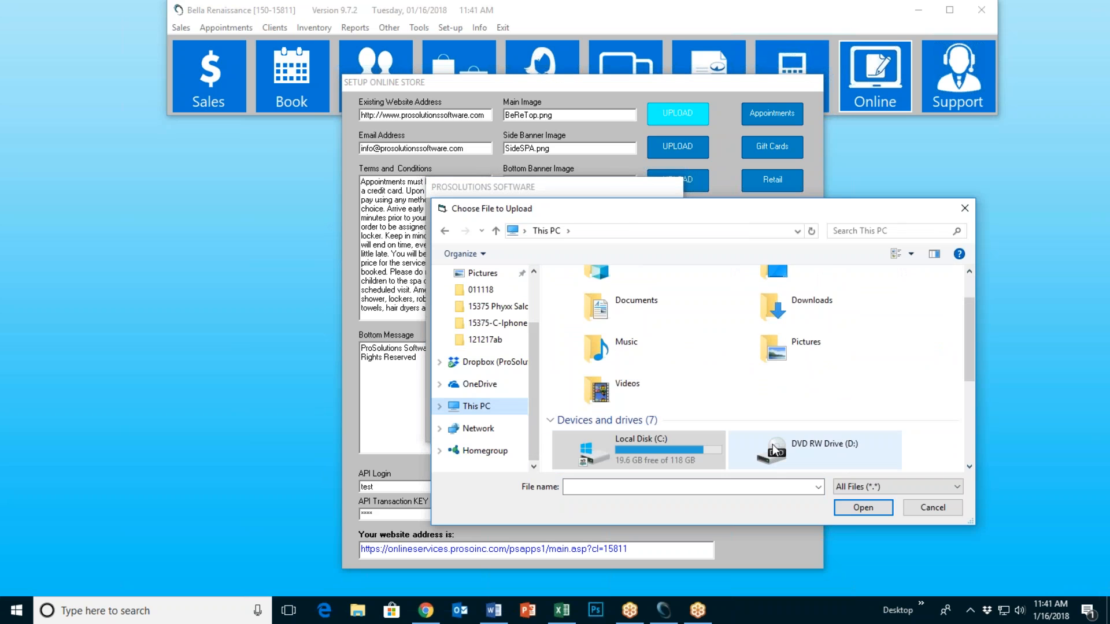
pyautogui.scroll(-2, 714, 409)
pyautogui.doubleClick(654, 368)
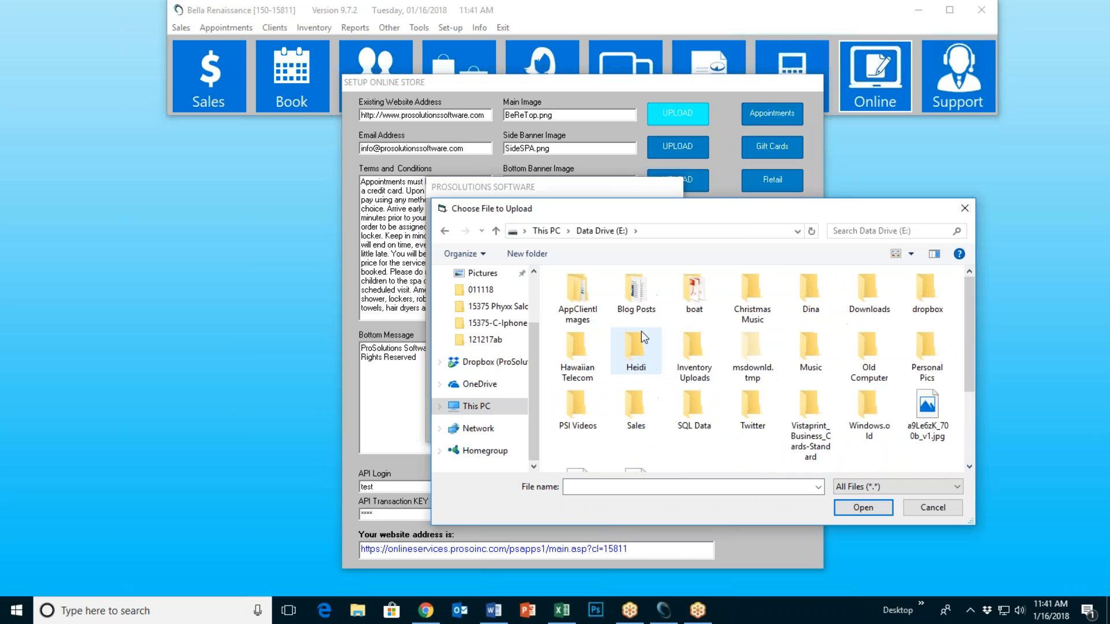
pyautogui.scroll(-3, 783, 338)
pyautogui.scroll(3, 779, 334)
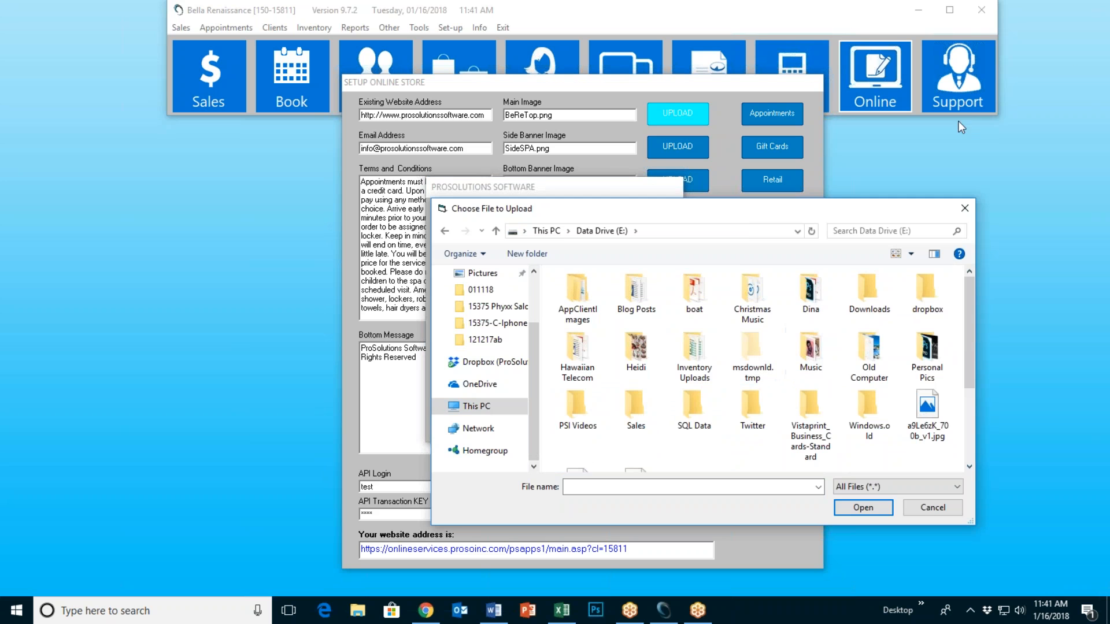
pyautogui.click(881, 359)
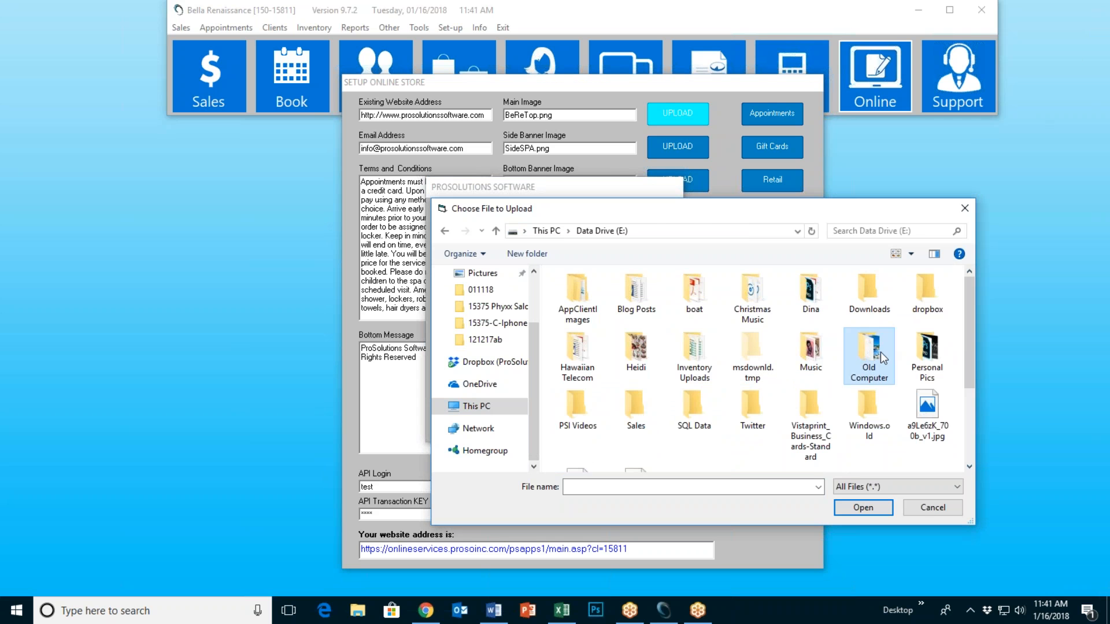
pyautogui.doubleClick(881, 359)
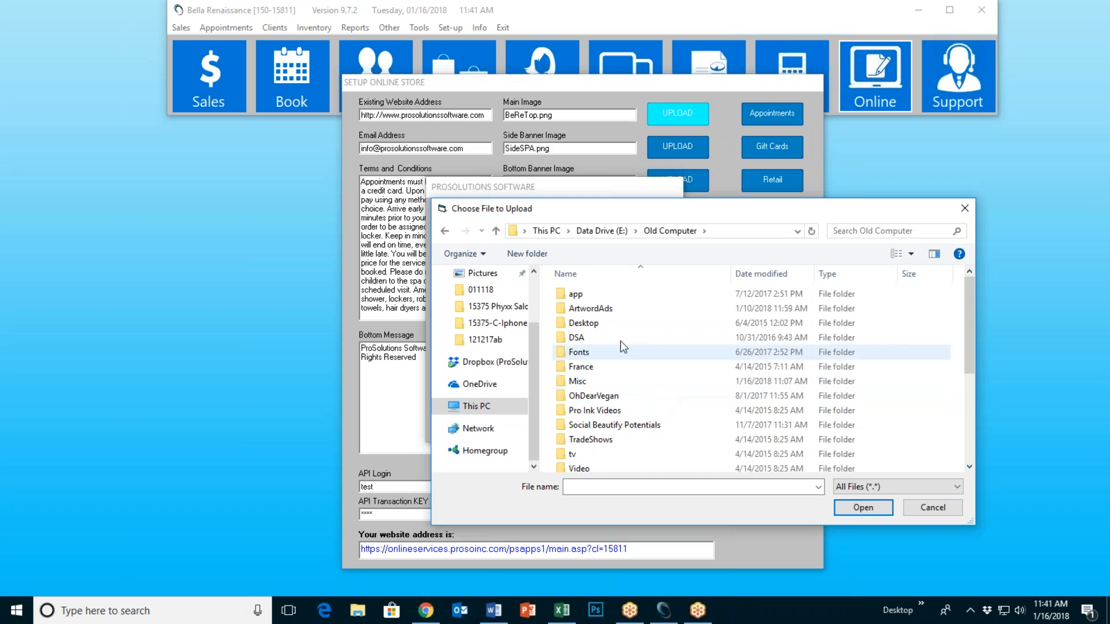
pyautogui.doubleClick(613, 309)
# Step: Open the Website > OnlineStore folder and choose TopSPA.png as the file
pyautogui.scroll(-6, 658, 386)
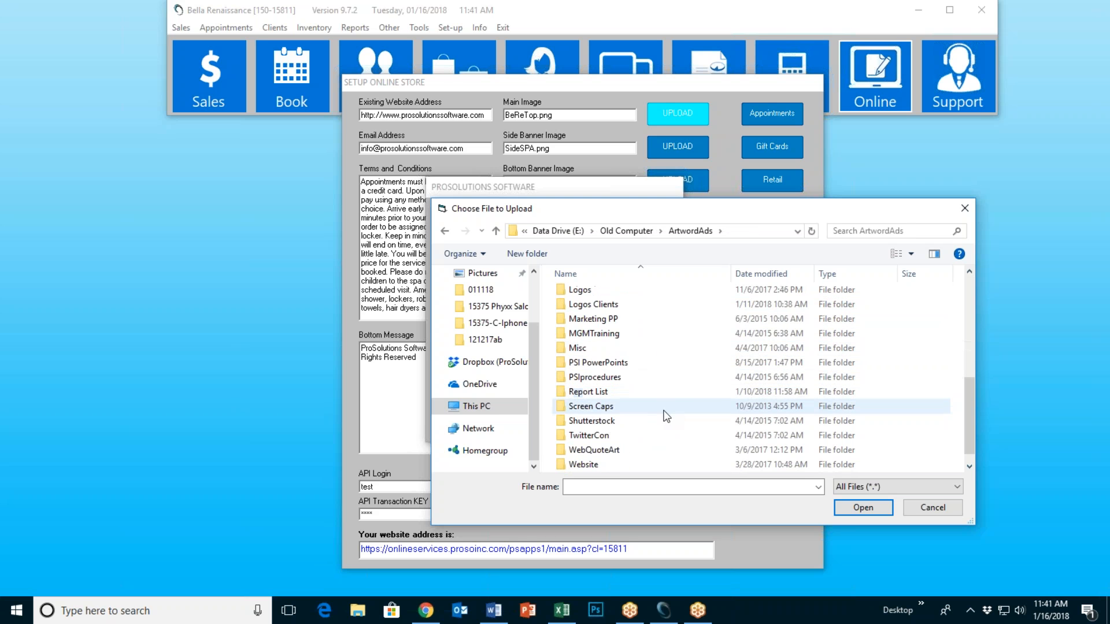
pyautogui.scroll(-1, 654, 416)
pyautogui.doubleClick(585, 452)
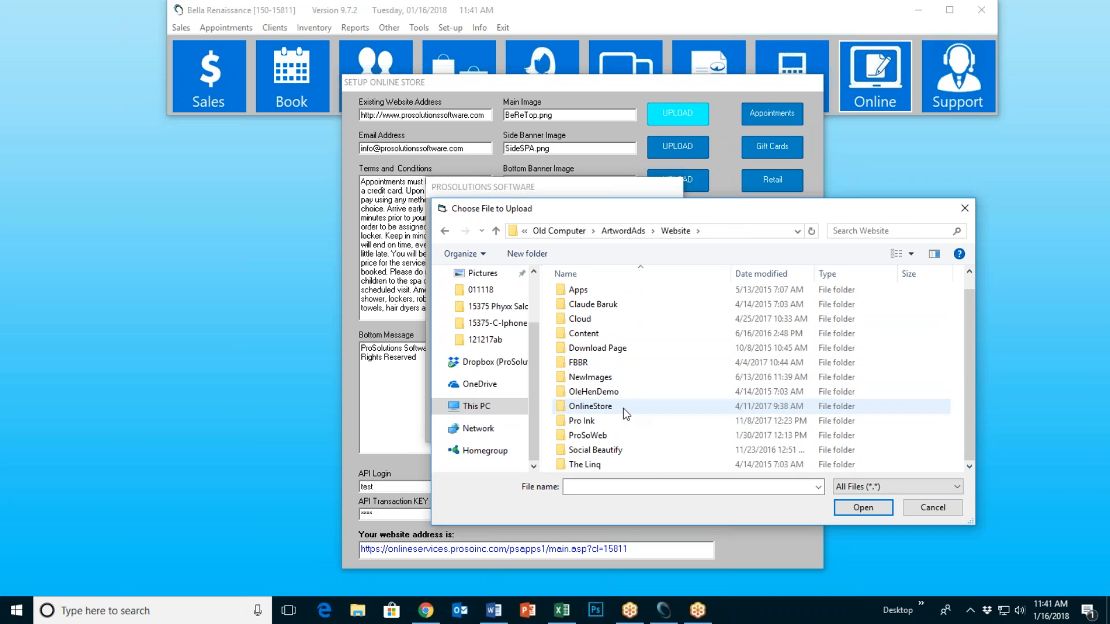
pyautogui.doubleClick(623, 407)
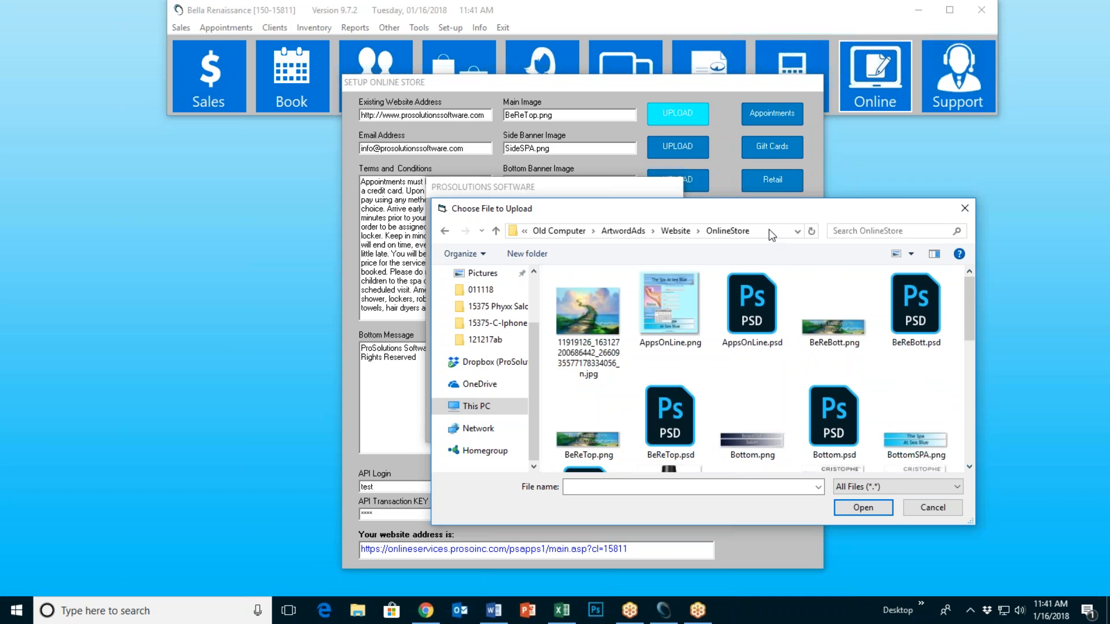
pyautogui.moveTo(765, 213); pyautogui.dragTo(649, 209)
pyautogui.scroll(-1, 645, 390)
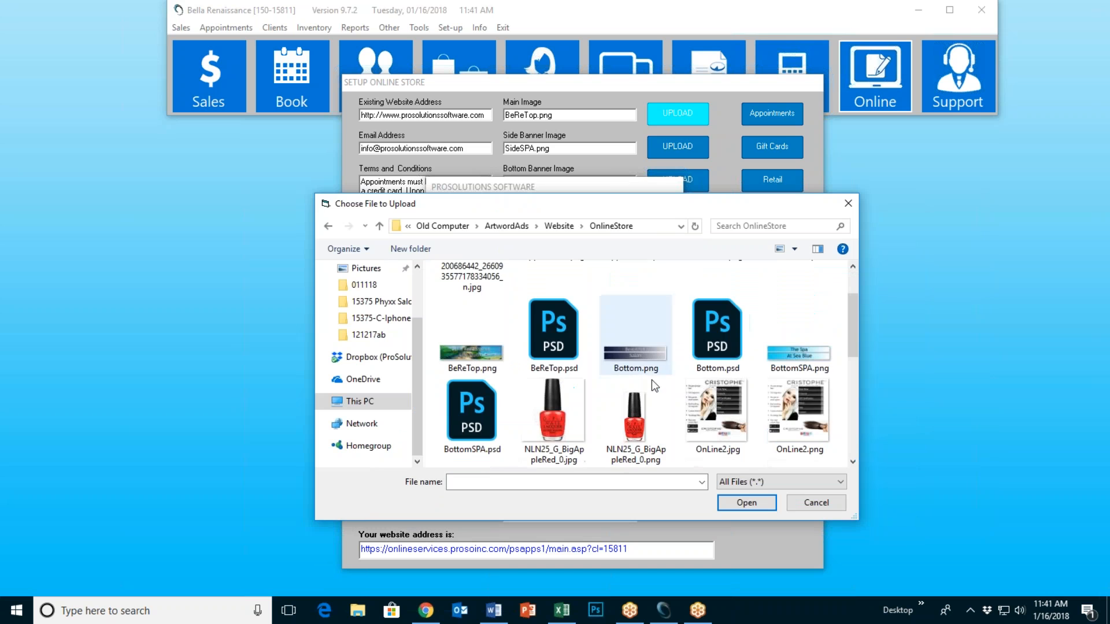
pyautogui.scroll(1, 627, 312)
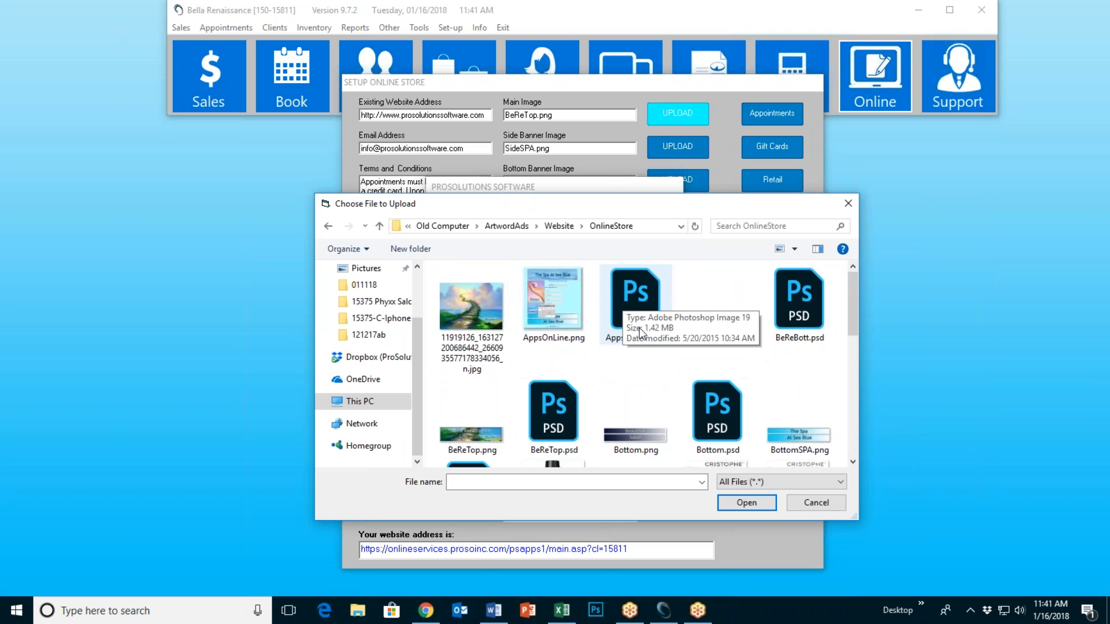
pyautogui.scroll(-1, 637, 391)
pyautogui.scroll(-1, 664, 411)
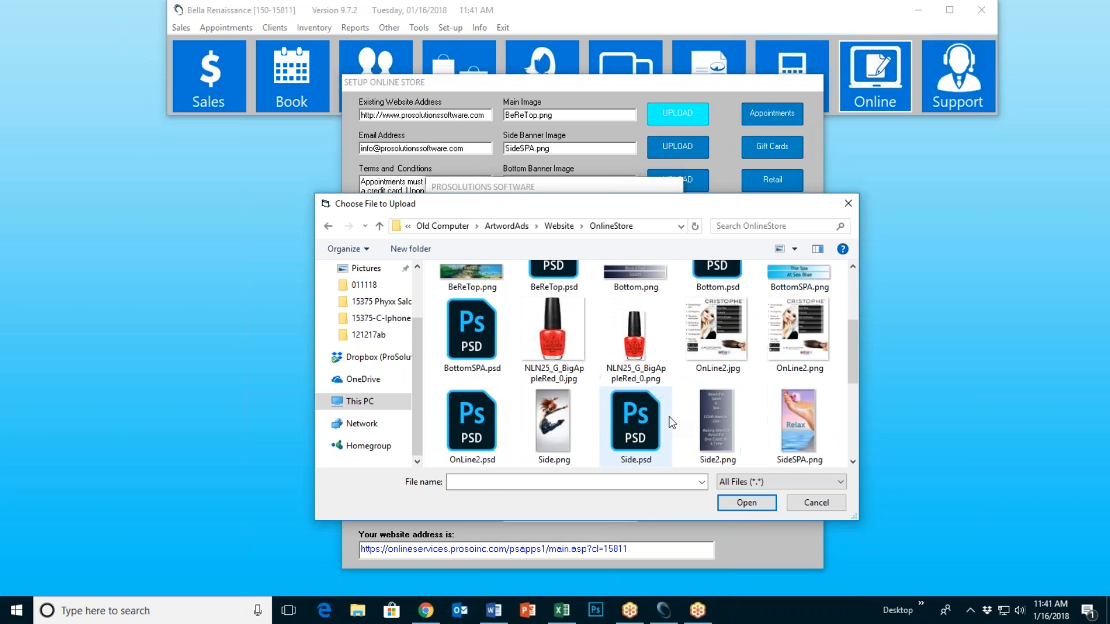
pyautogui.scroll(-1, 671, 434)
pyautogui.click(796, 448)
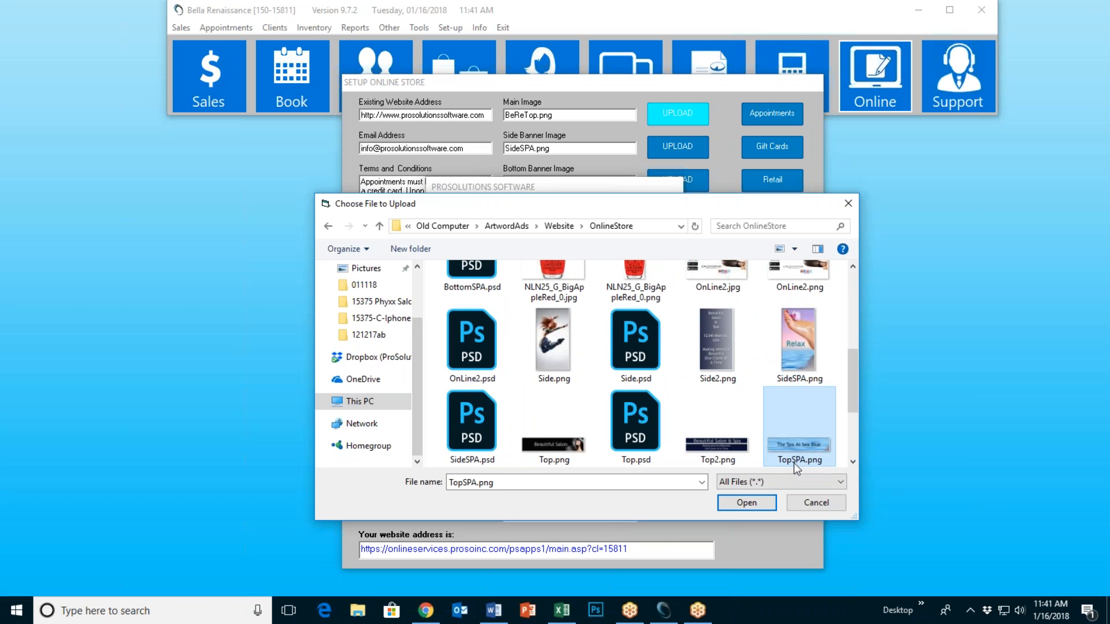
pyautogui.click(746, 503)
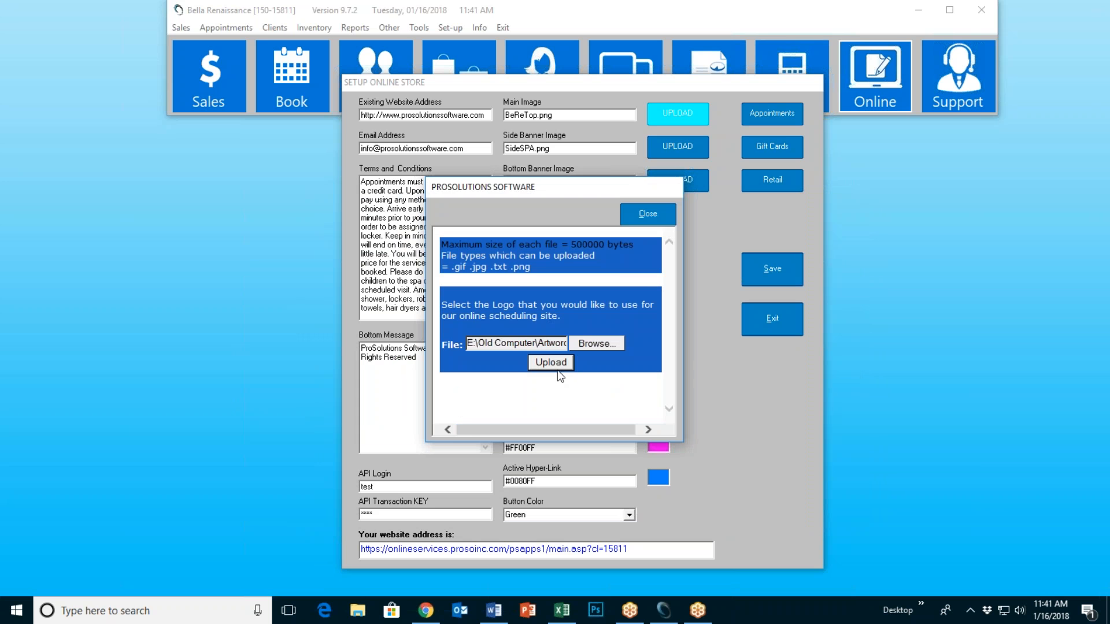
# Step: Upload TopSPA.png as the main image and Side.png as the side banner
pyautogui.click(558, 366)
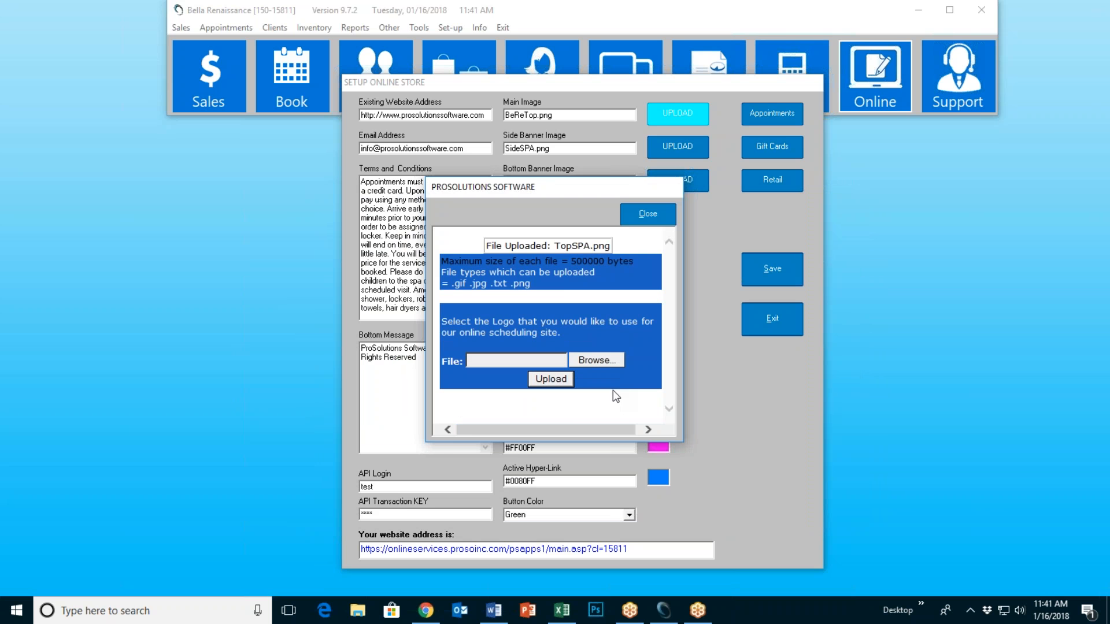
pyautogui.click(647, 213)
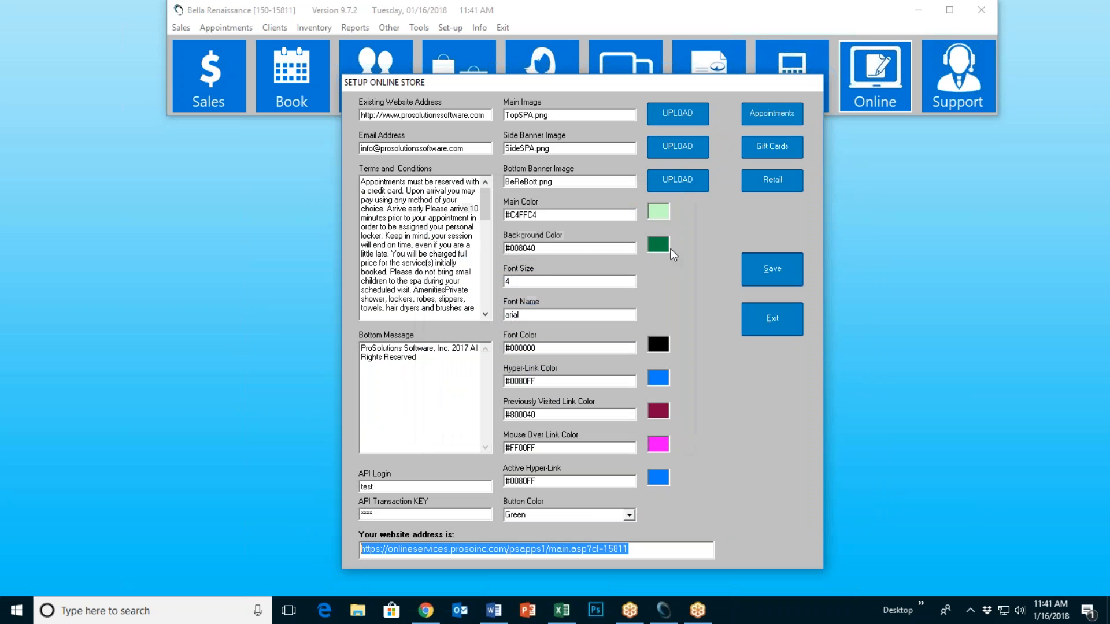
pyautogui.click(679, 148)
pyautogui.click(606, 341)
pyautogui.scroll(-3, 661, 363)
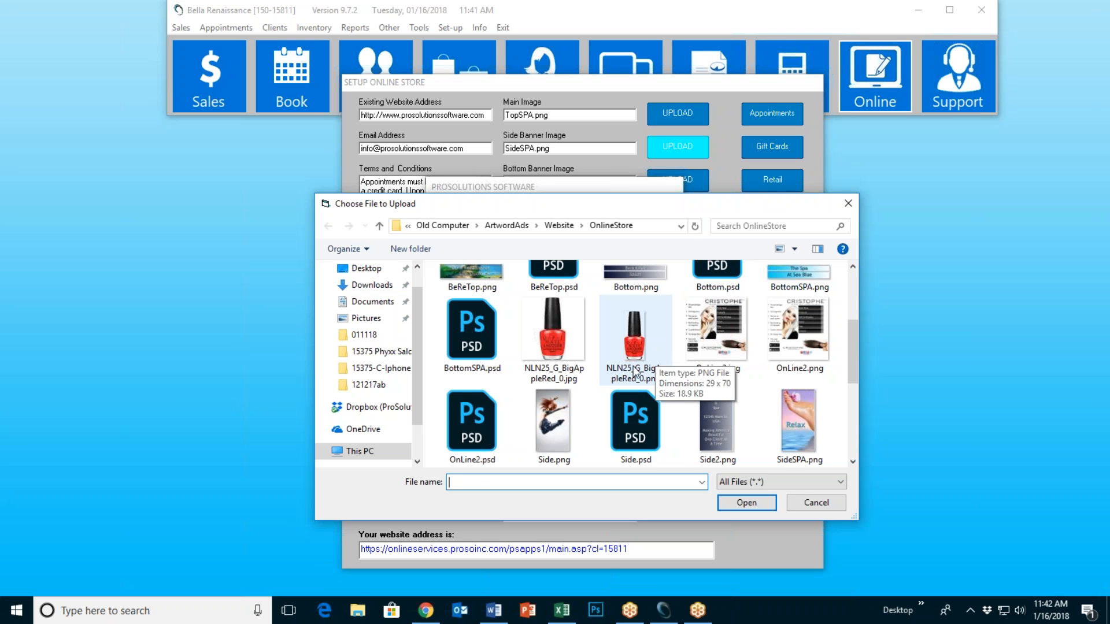
pyautogui.click(554, 427)
pyautogui.click(746, 502)
pyautogui.click(560, 364)
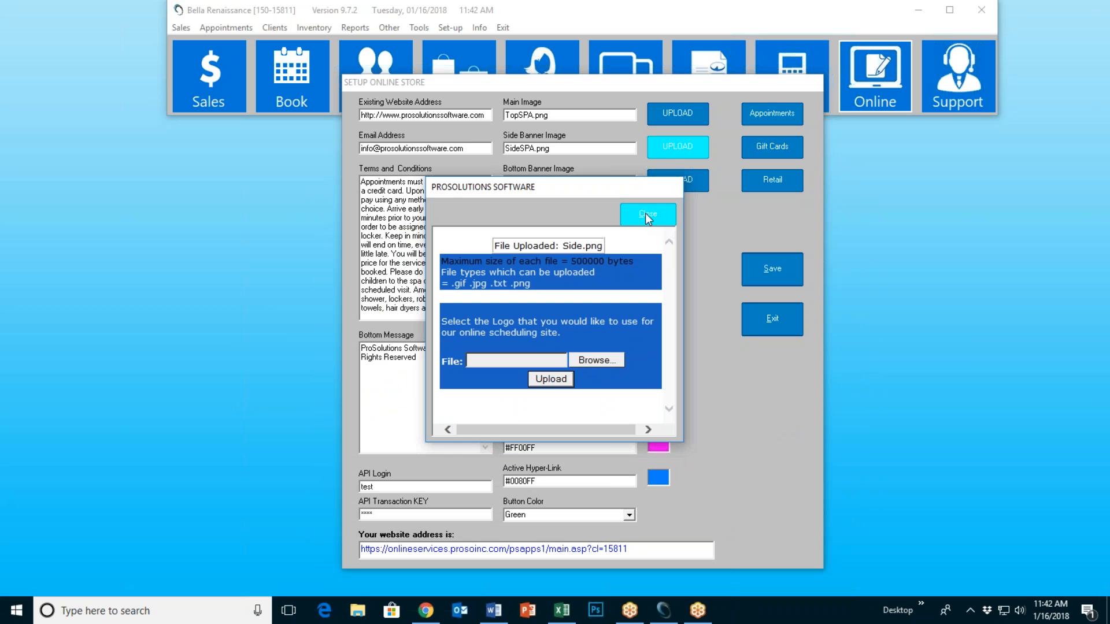
pyautogui.click(646, 214)
# Step: Upload BottomSPA.png as the bottom banner and save the store settings
pyautogui.click(689, 175)
pyautogui.click(608, 341)
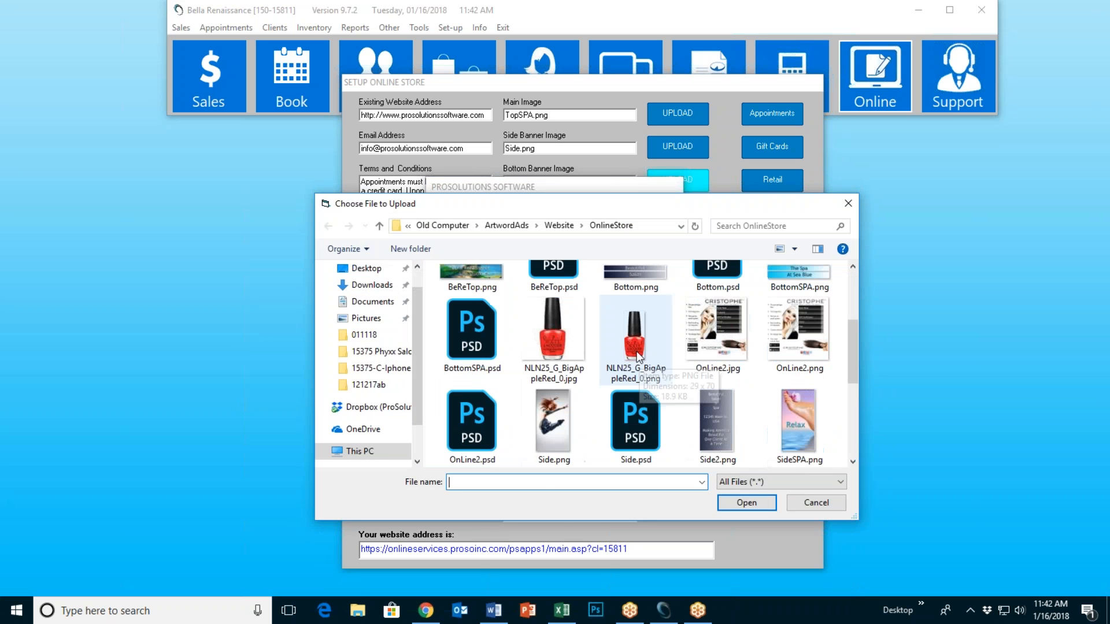
pyautogui.click(777, 283)
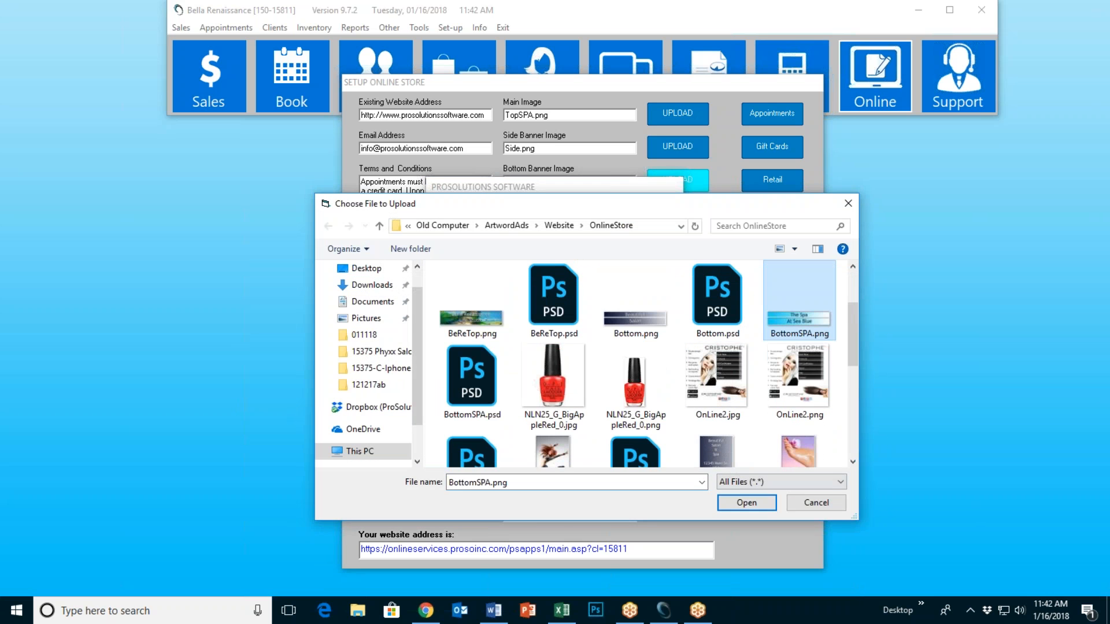
pyautogui.click(746, 502)
pyautogui.click(556, 364)
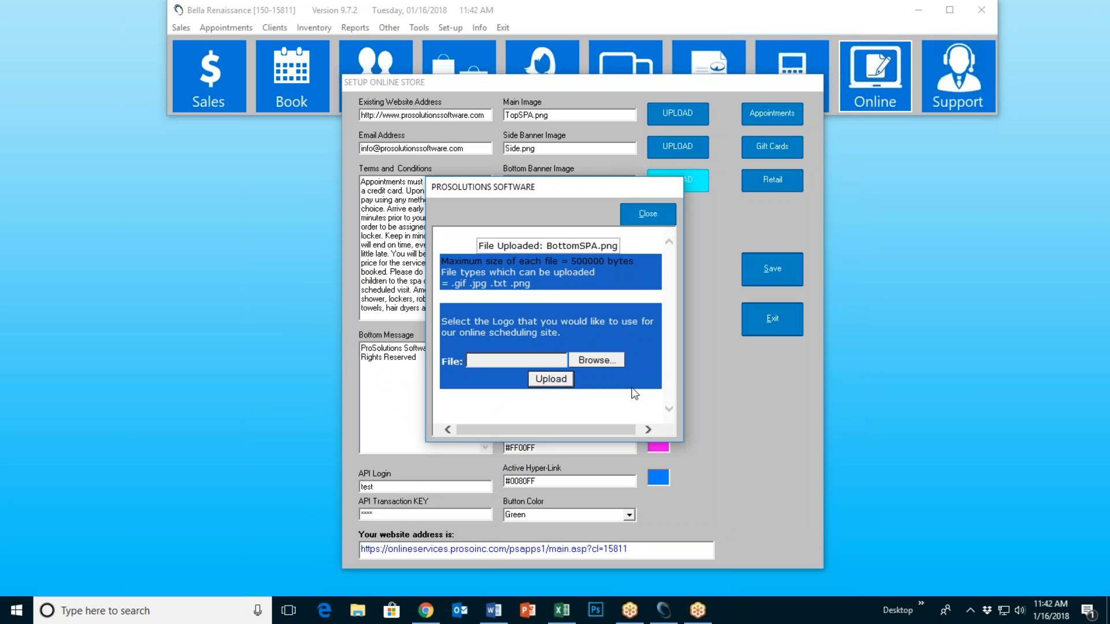
pyautogui.click(648, 214)
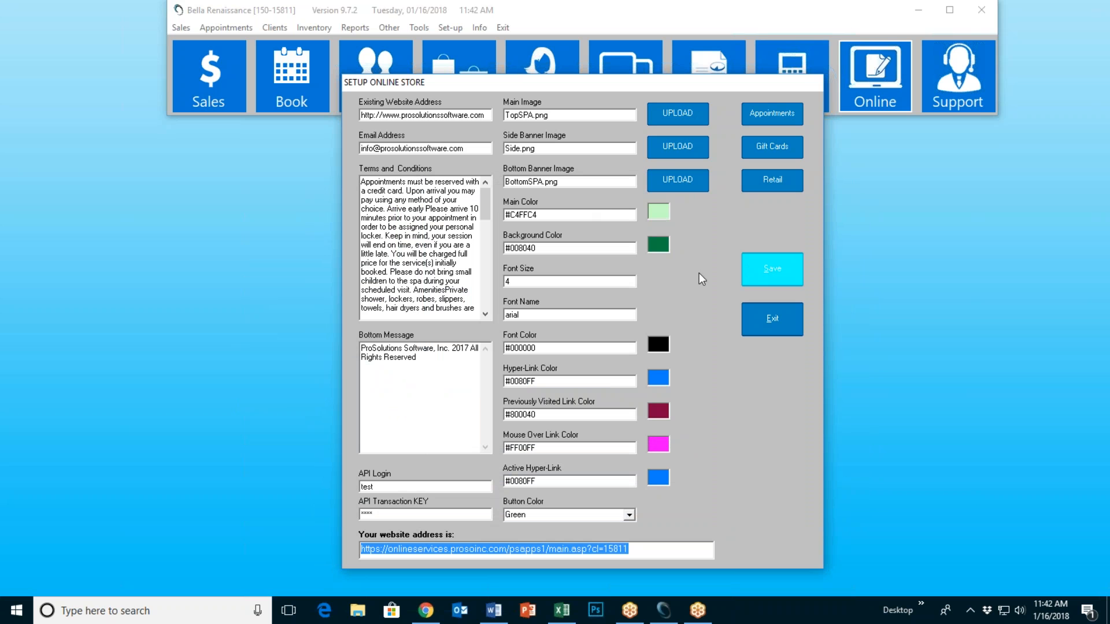
pyautogui.click(616, 348)
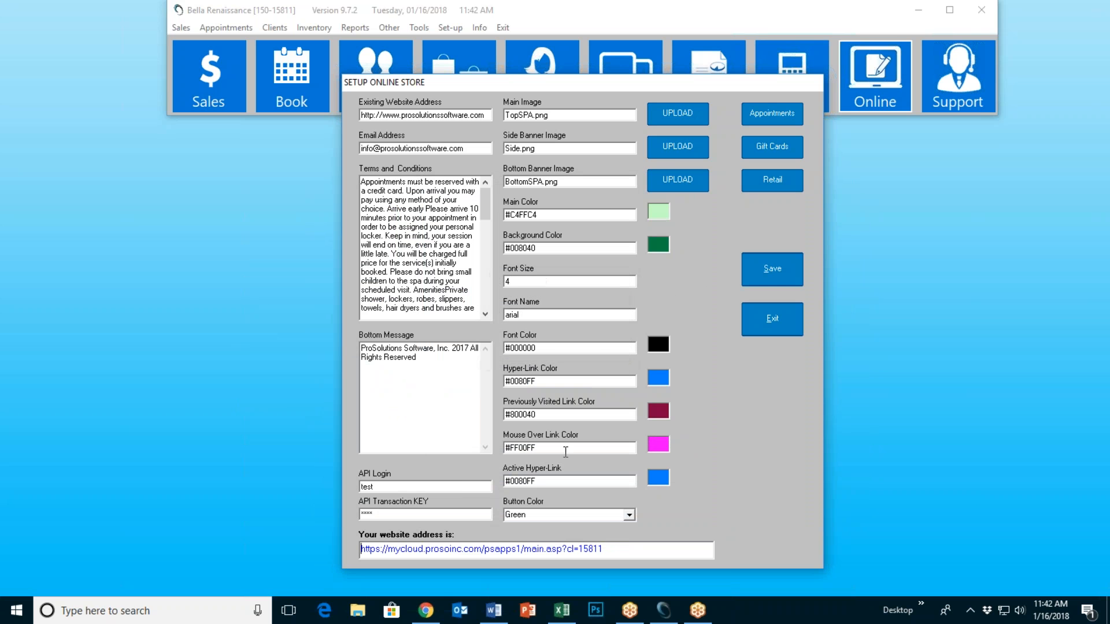
# Step: Reload the store site to see The Spa At Sea Blue banners, try Book Now, then minimize Chrome
pyautogui.click(474, 549)
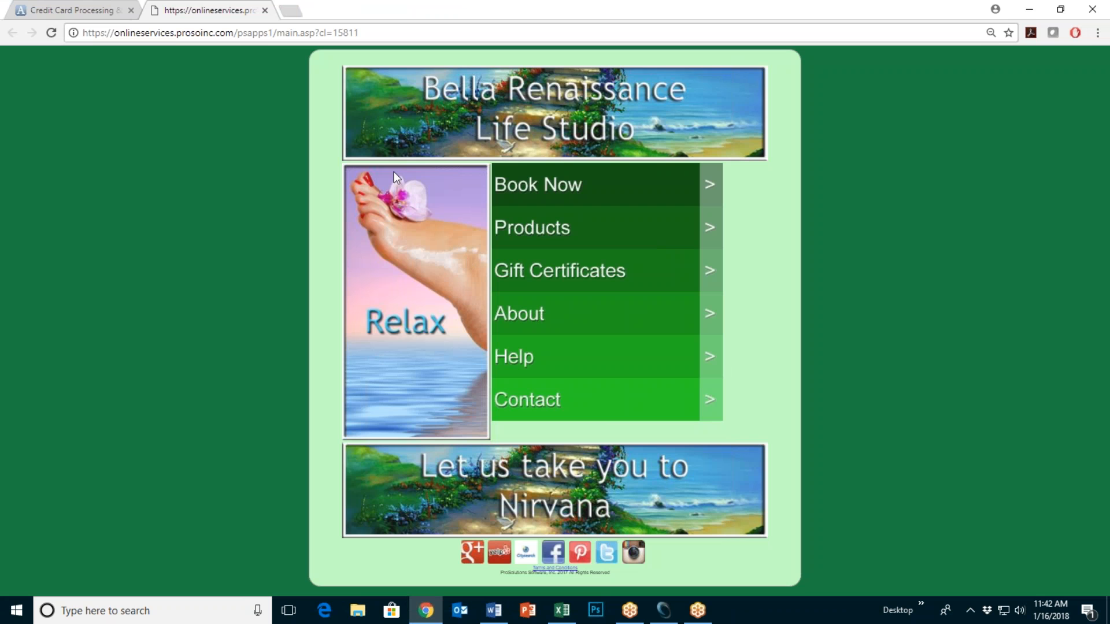
pyautogui.click(53, 34)
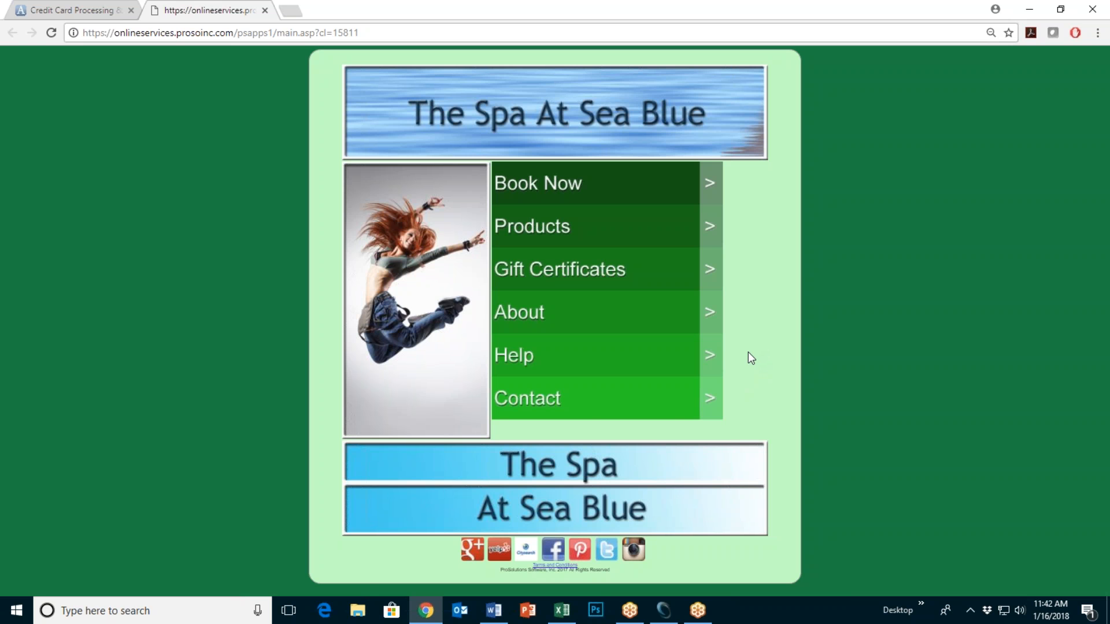
pyautogui.click(589, 208)
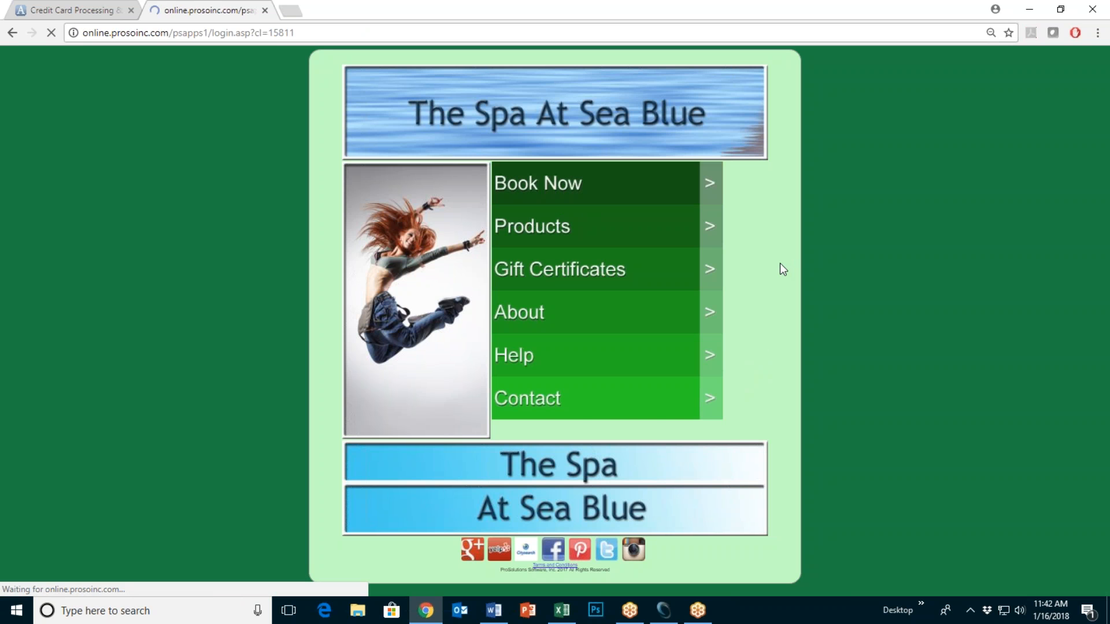
pyautogui.click(12, 32)
pyautogui.click(1034, 14)
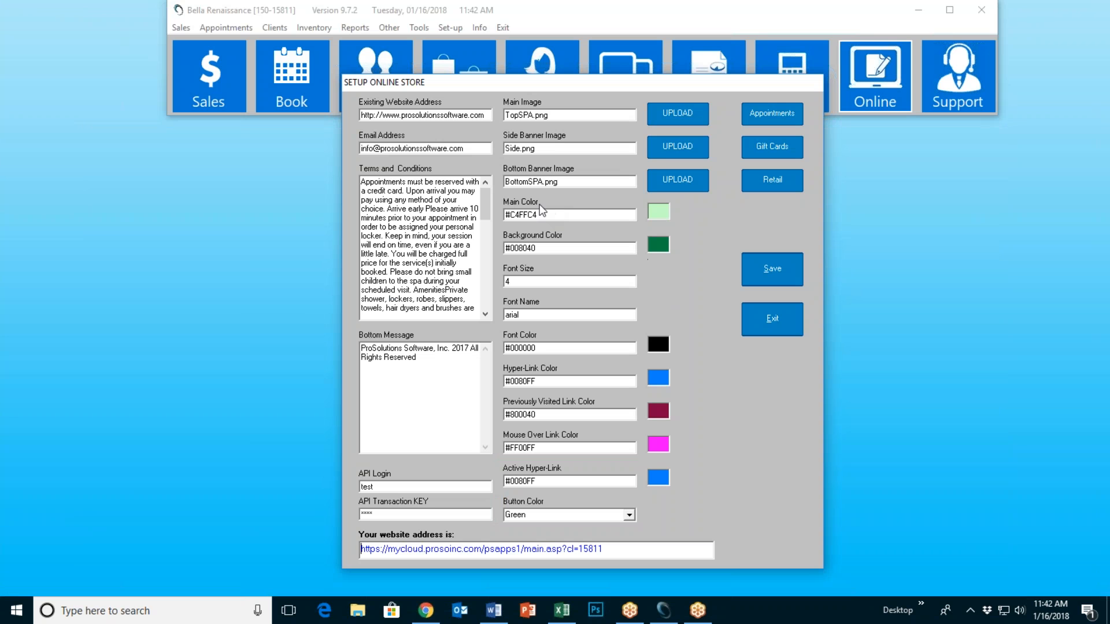
# Step: Set the main colour to a custom light cyan #BBFFFF, then show the store page in Chrome
pyautogui.click(426, 611)
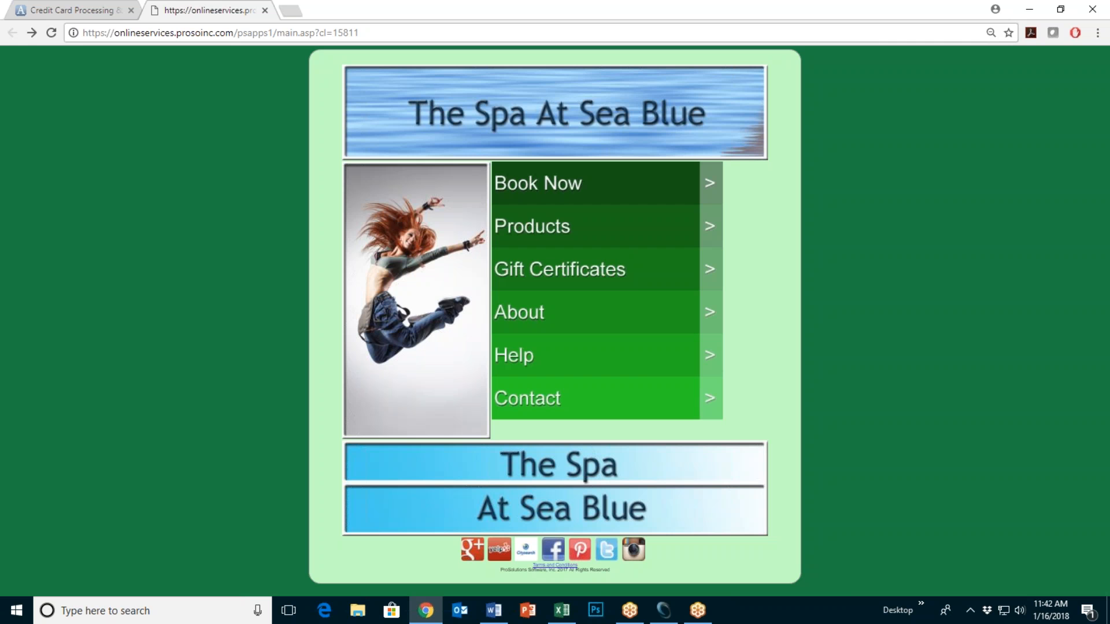
pyautogui.click(1029, 9)
pyautogui.click(654, 210)
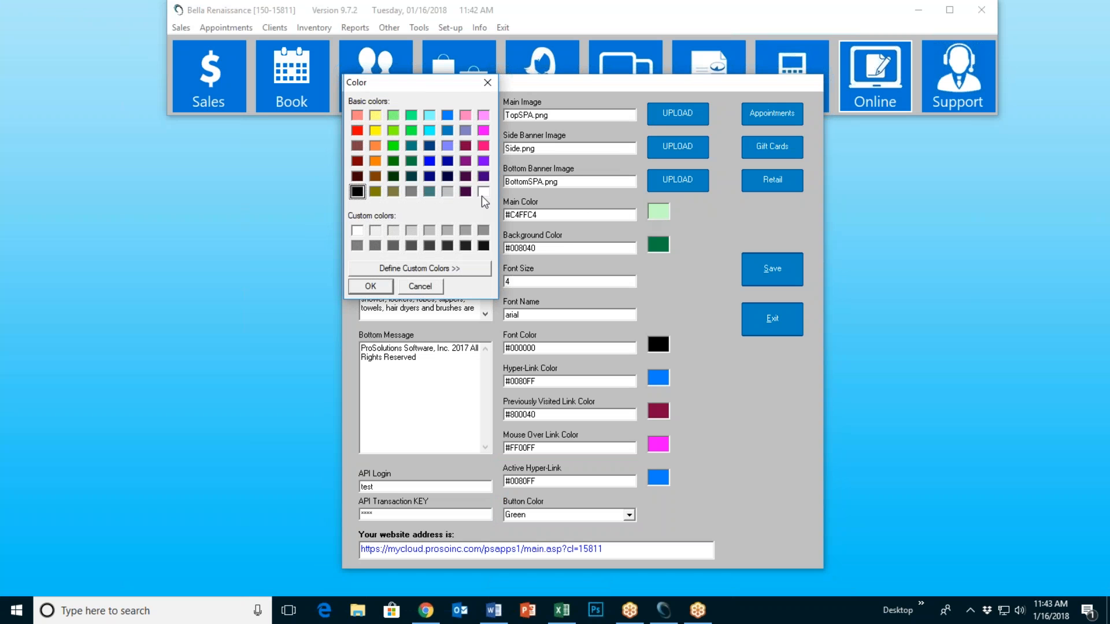
pyautogui.click(429, 116)
pyautogui.click(431, 271)
pyautogui.moveTo(651, 132); pyautogui.dragTo(650, 119)
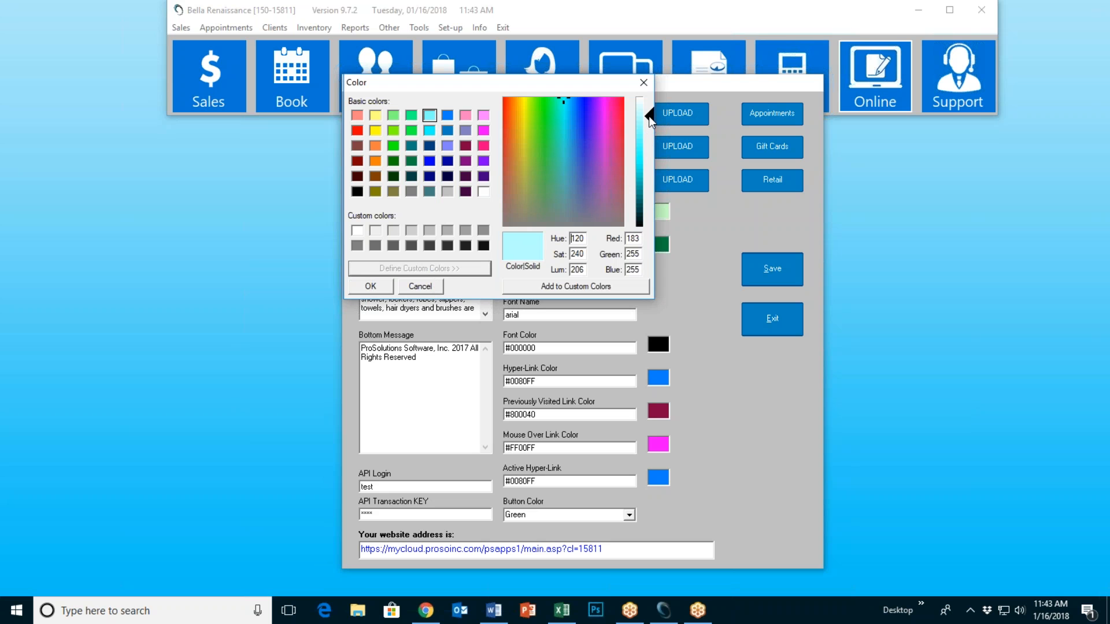
pyautogui.click(571, 287)
pyautogui.click(357, 230)
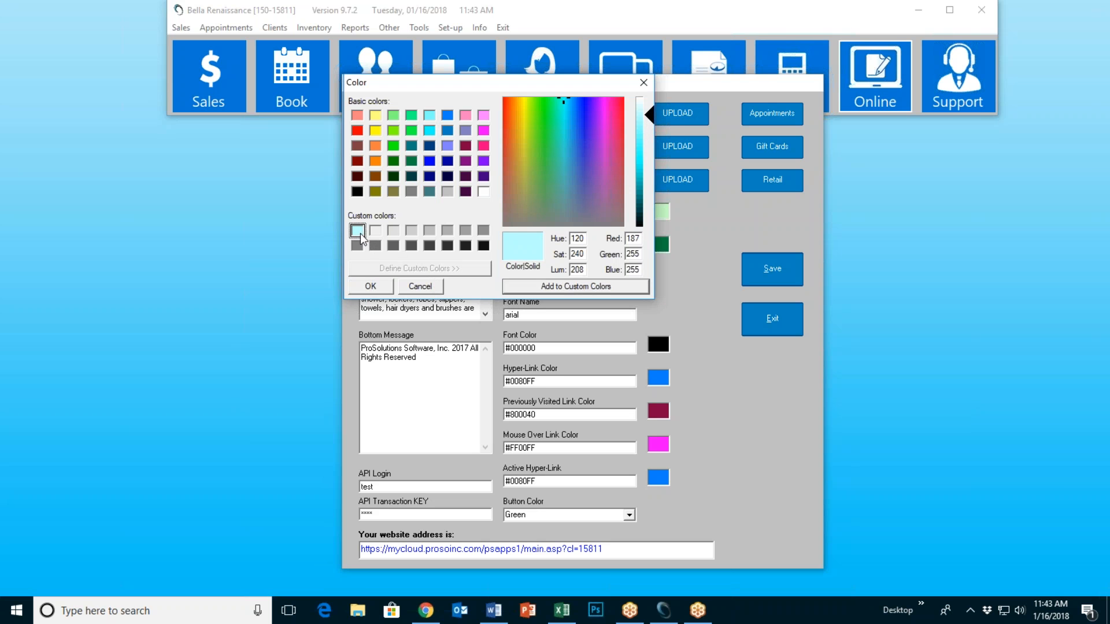
pyautogui.click(370, 288)
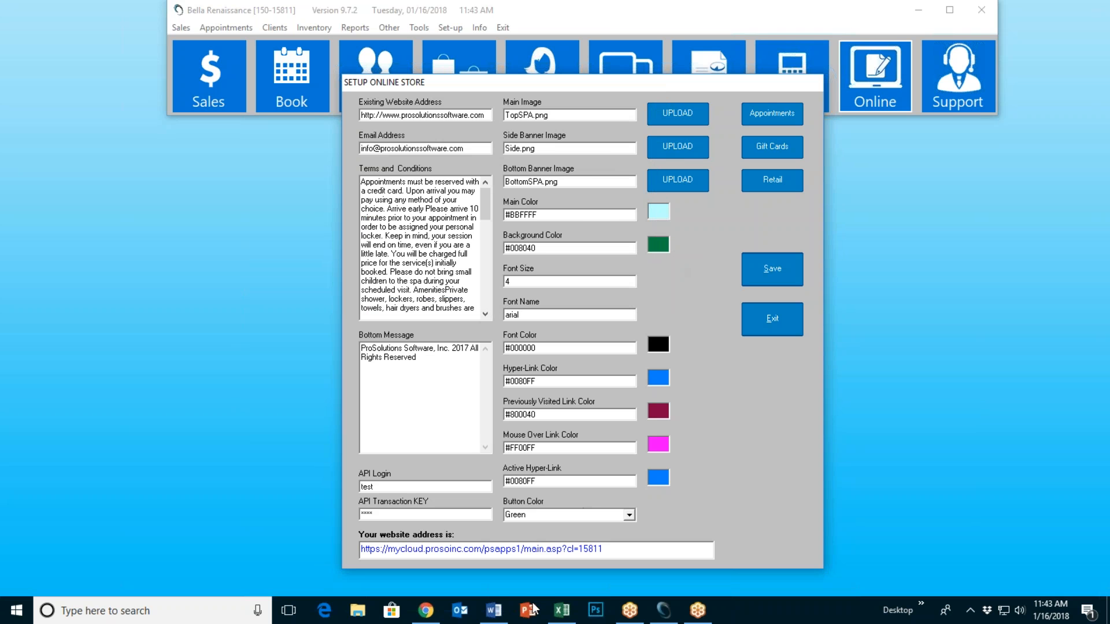
pyautogui.click(425, 610)
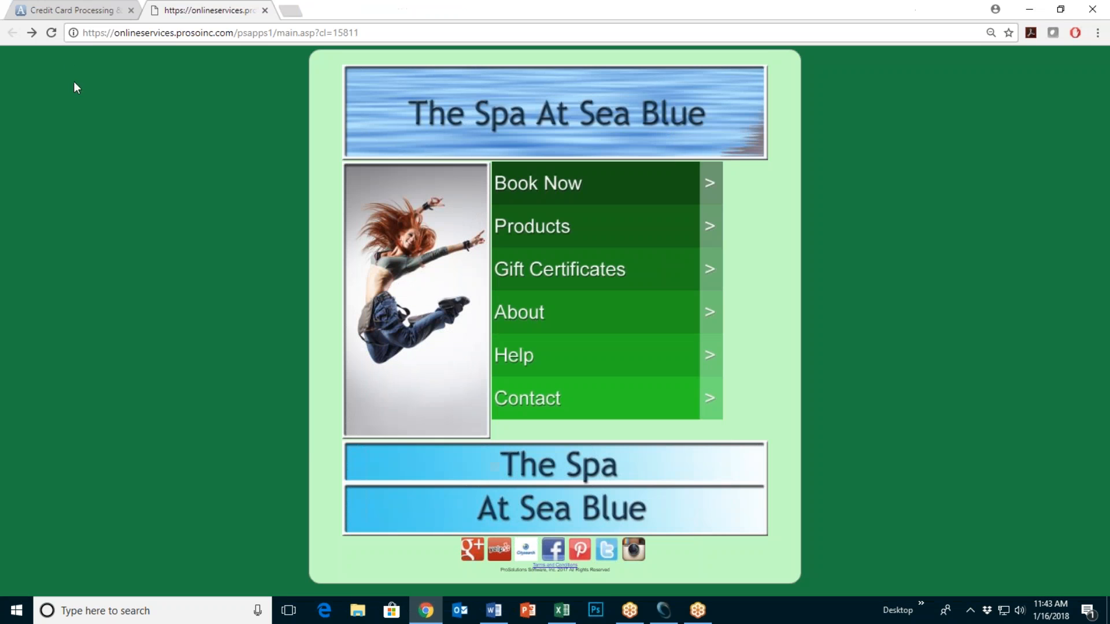
# Step: Reload the store page in Chrome twice, then minimize the browser
pyautogui.click(51, 33)
pyautogui.click(51, 32)
pyautogui.click(1029, 10)
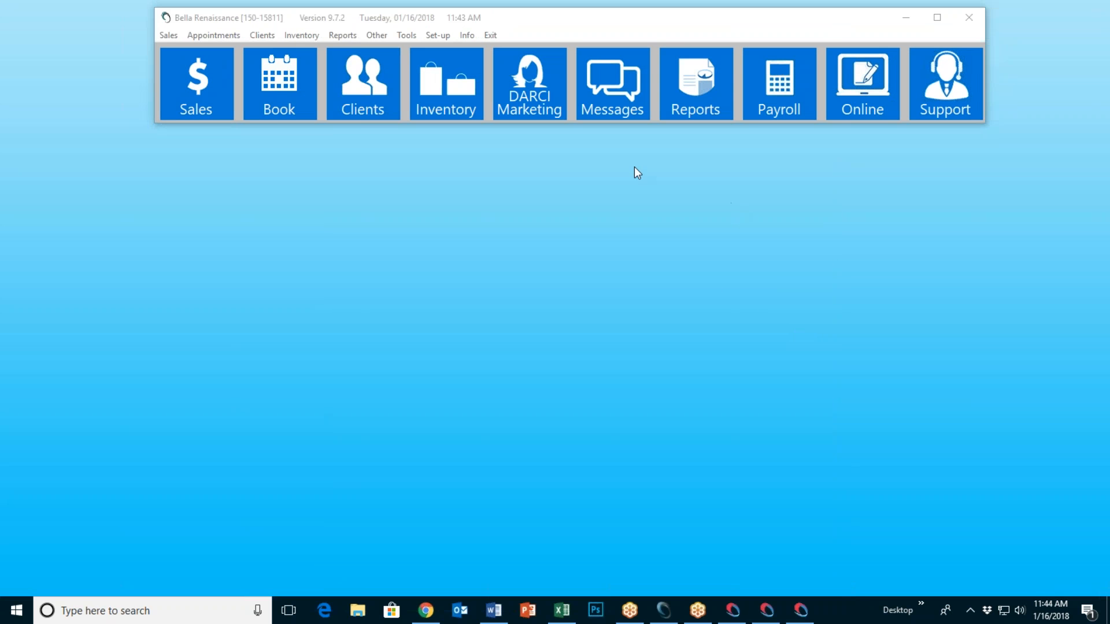
# Step: Save the store settings, reload the spa site in Chrome to check it, then minimize Chrome
pyautogui.click(846, 101)
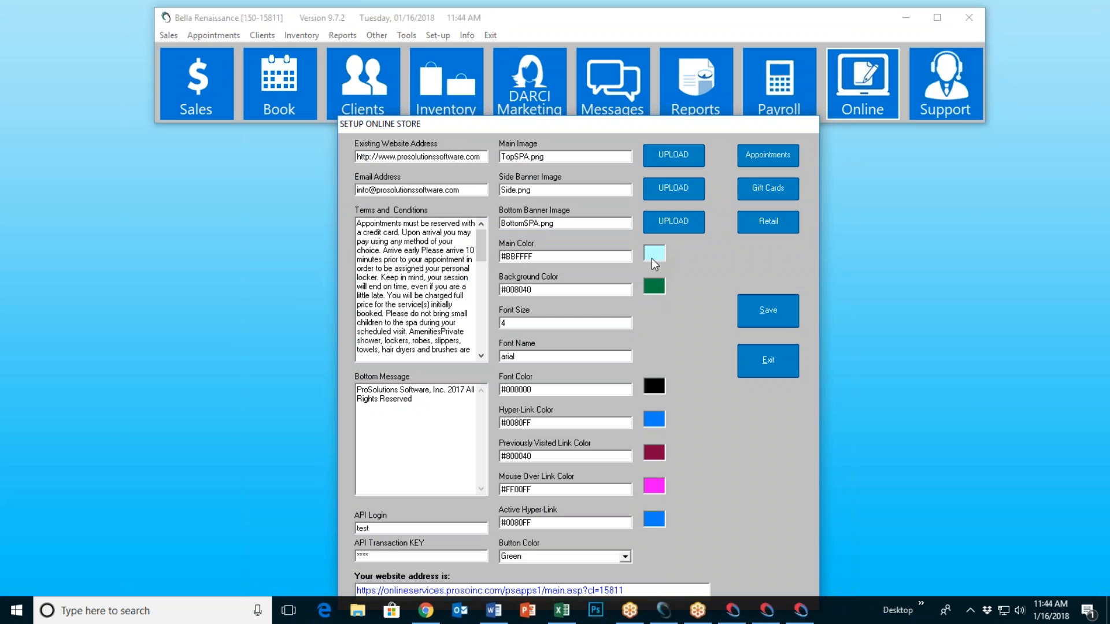
pyautogui.click(745, 313)
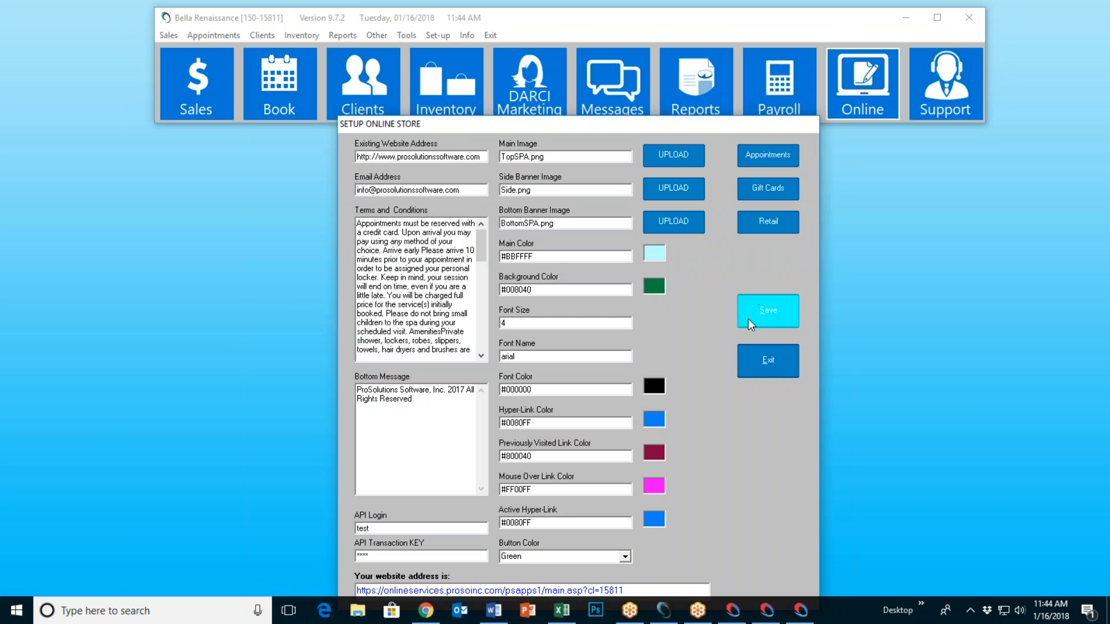
pyautogui.click(599, 348)
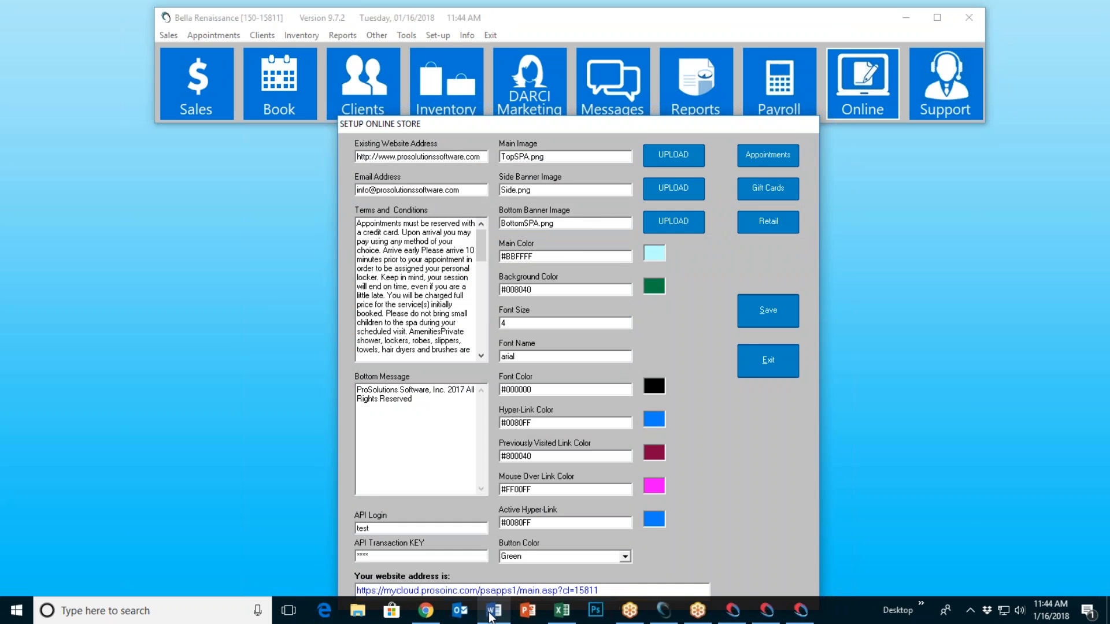
pyautogui.click(435, 604)
pyautogui.click(51, 32)
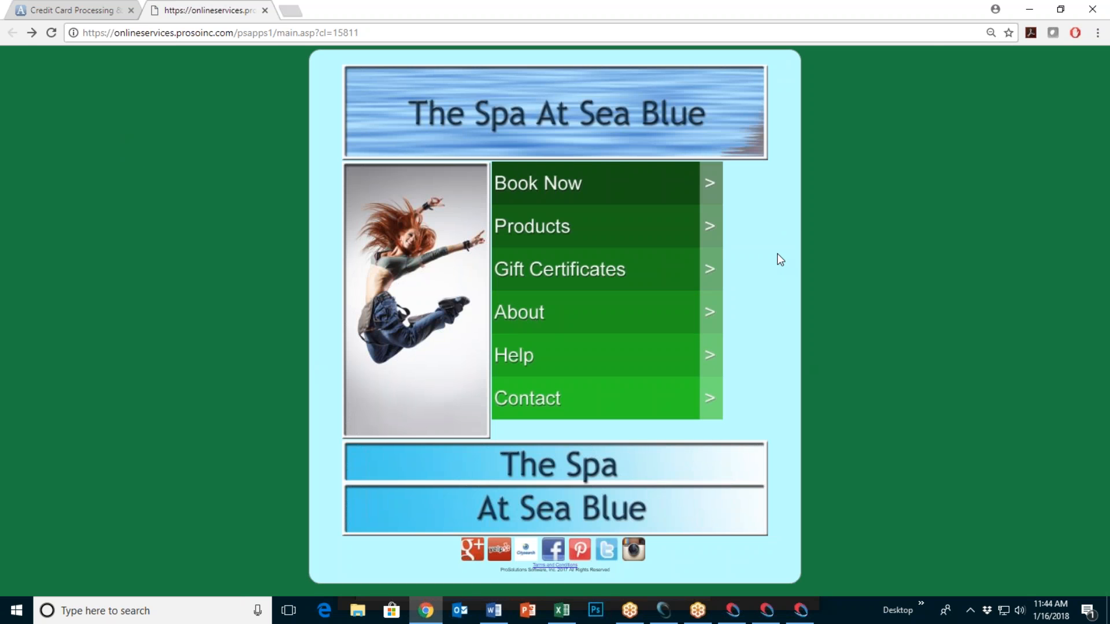
pyautogui.click(1032, 10)
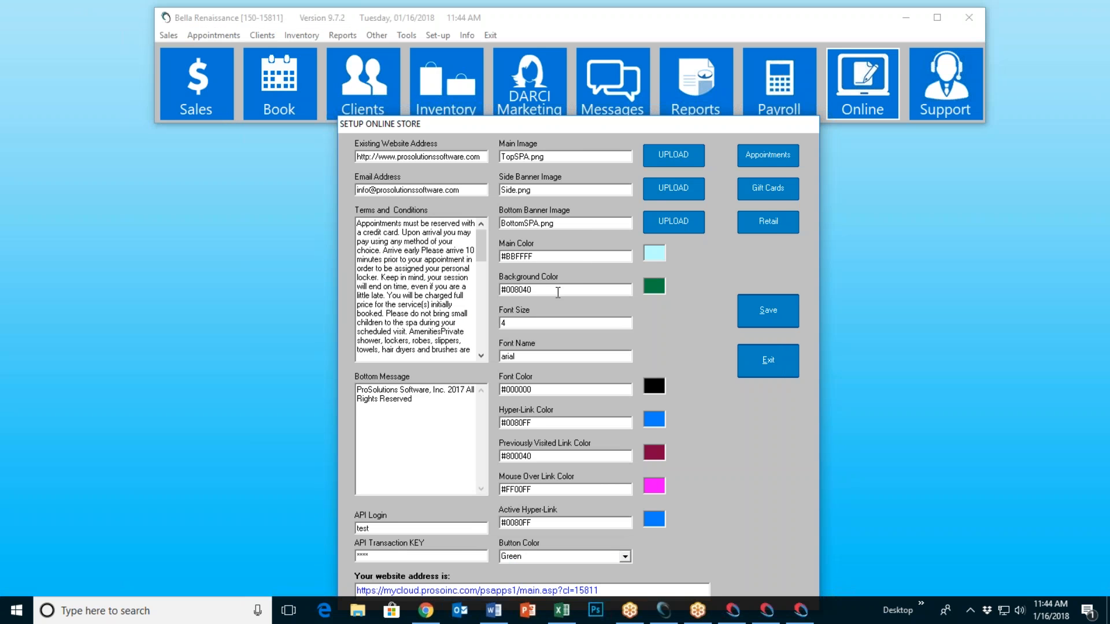
pyautogui.click(425, 608)
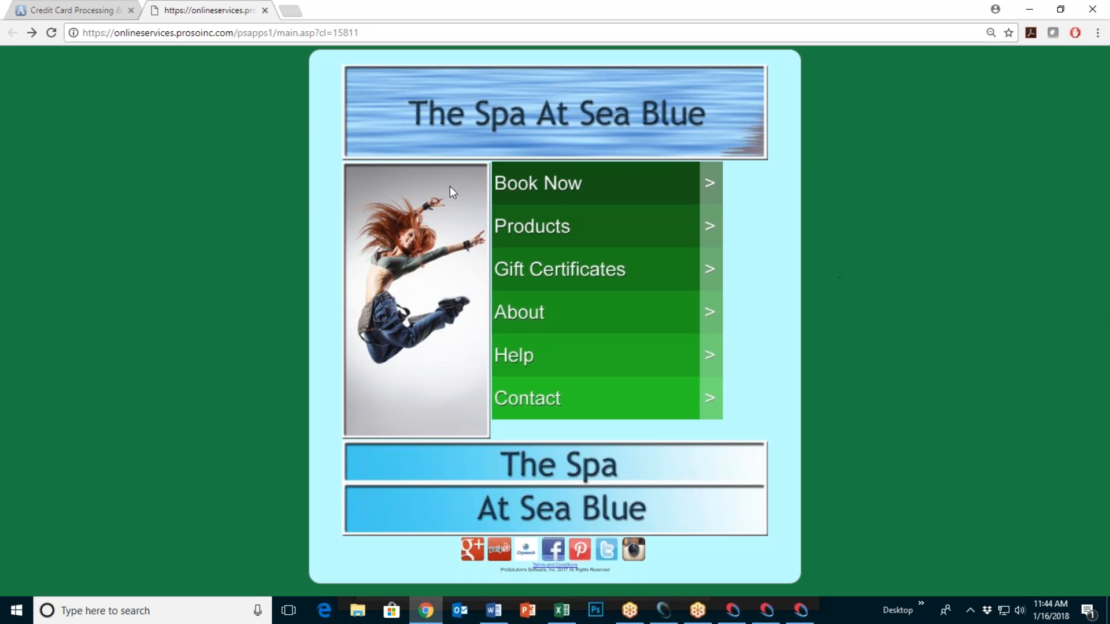
pyautogui.click(1027, 11)
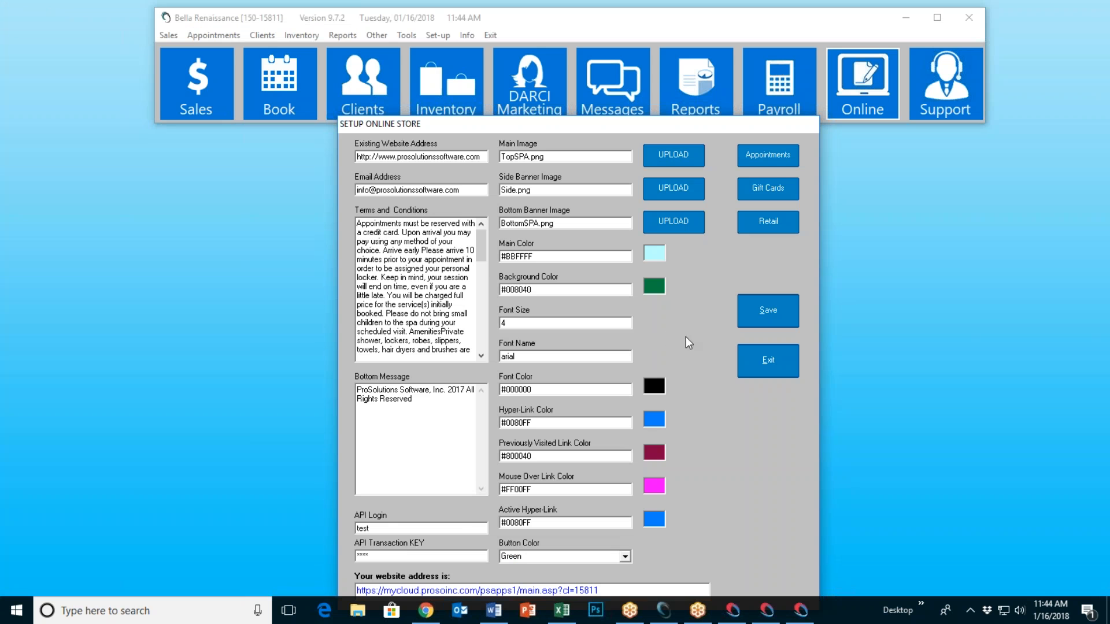
# Step: Set the background colour to blue #0080FF, save, and reload the spa site in Chrome
pyautogui.click(657, 289)
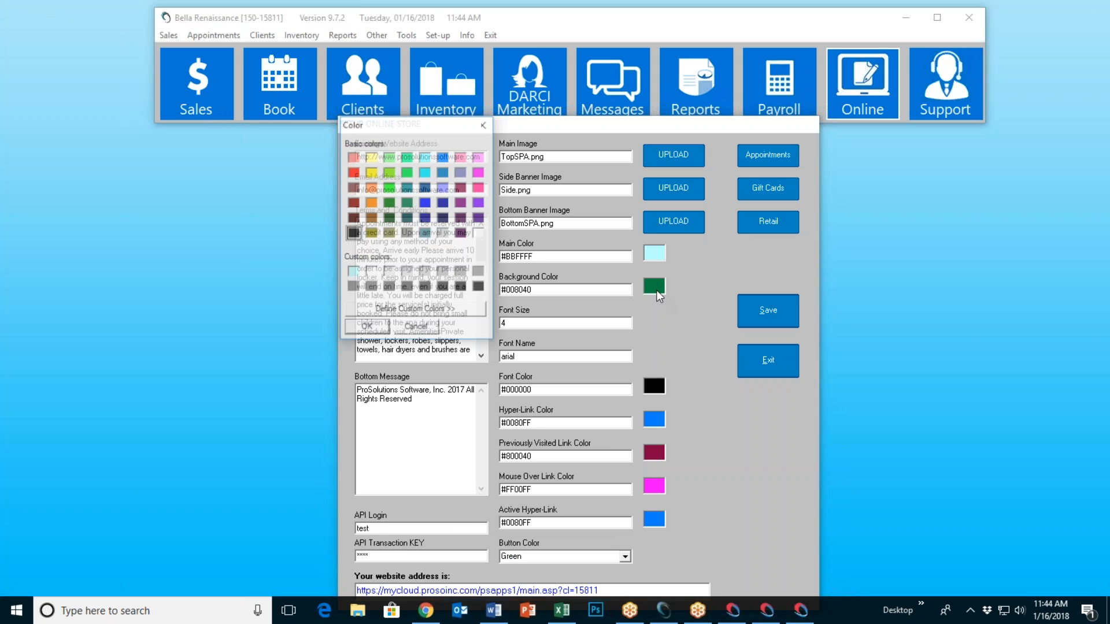
pyautogui.click(443, 158)
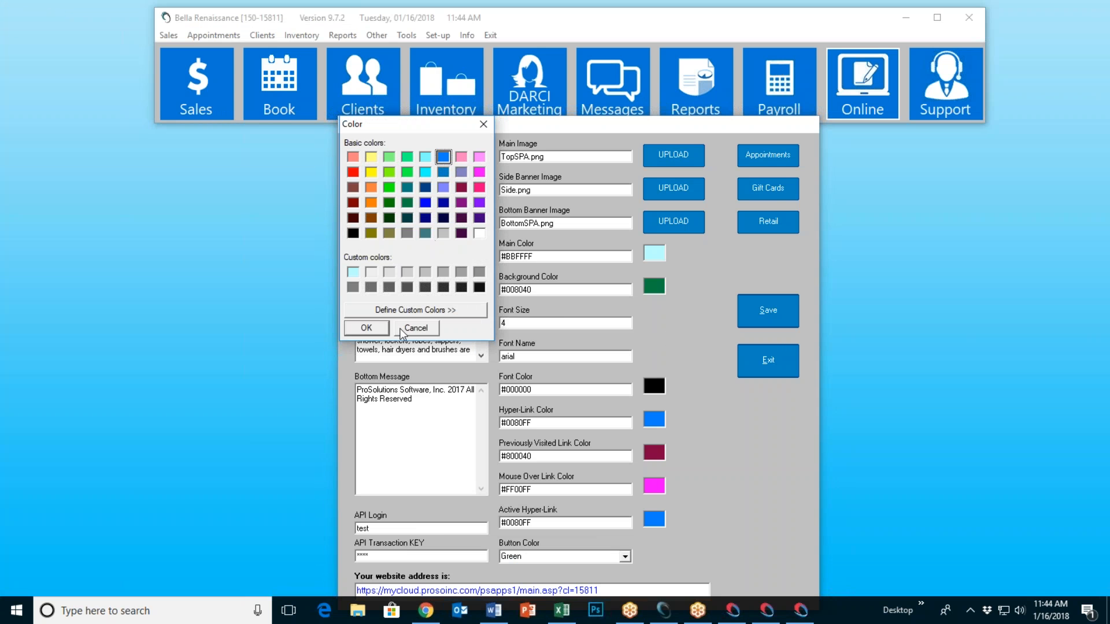
pyautogui.click(367, 328)
pyautogui.click(768, 312)
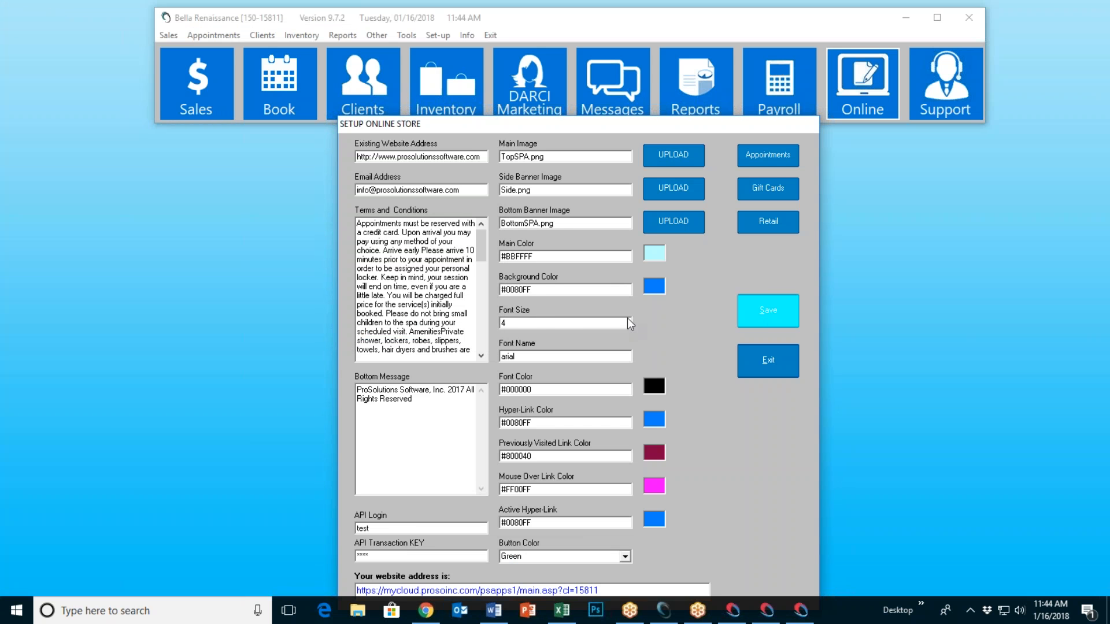
pyautogui.click(589, 345)
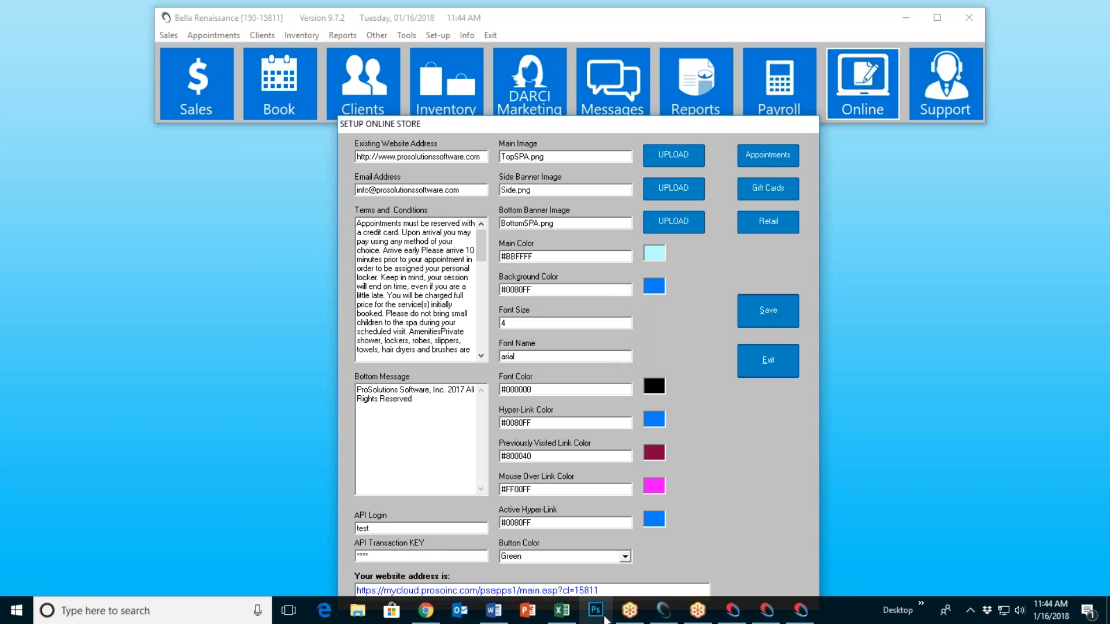
pyautogui.click(426, 611)
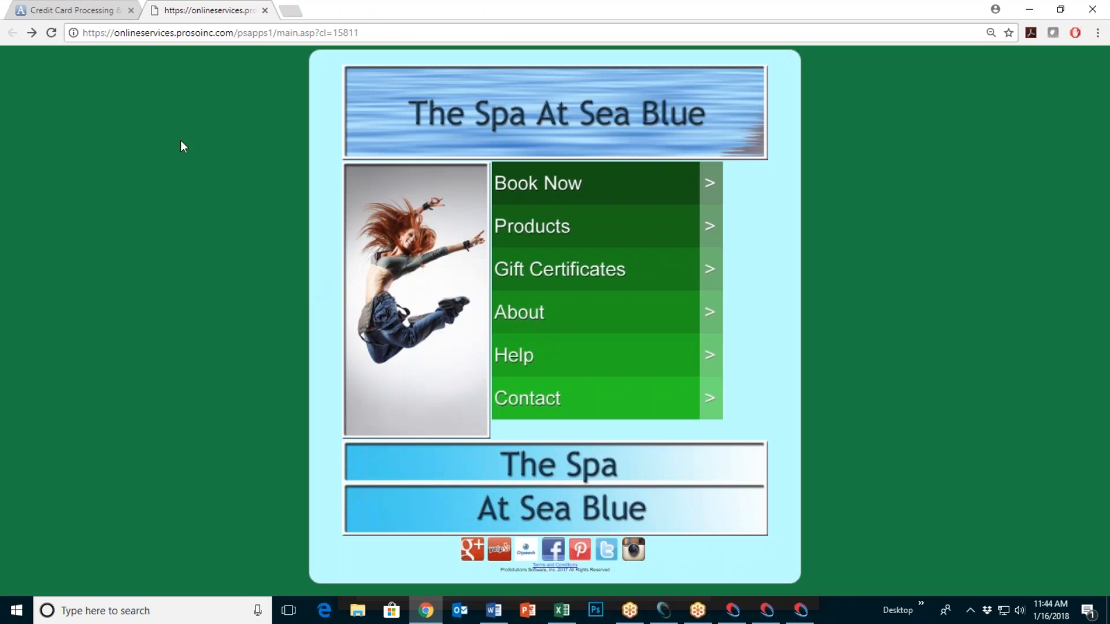
pyautogui.click(51, 36)
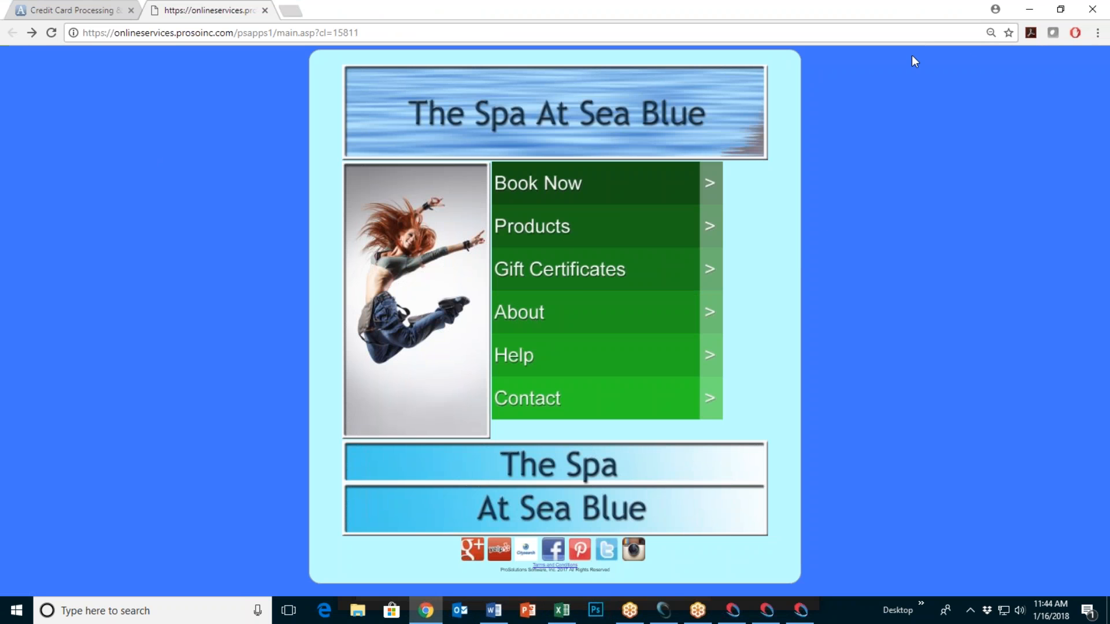
# Step: Set Button Color to Blue, save, and reload the spa site to see blue menu bars
pyautogui.click(664, 610)
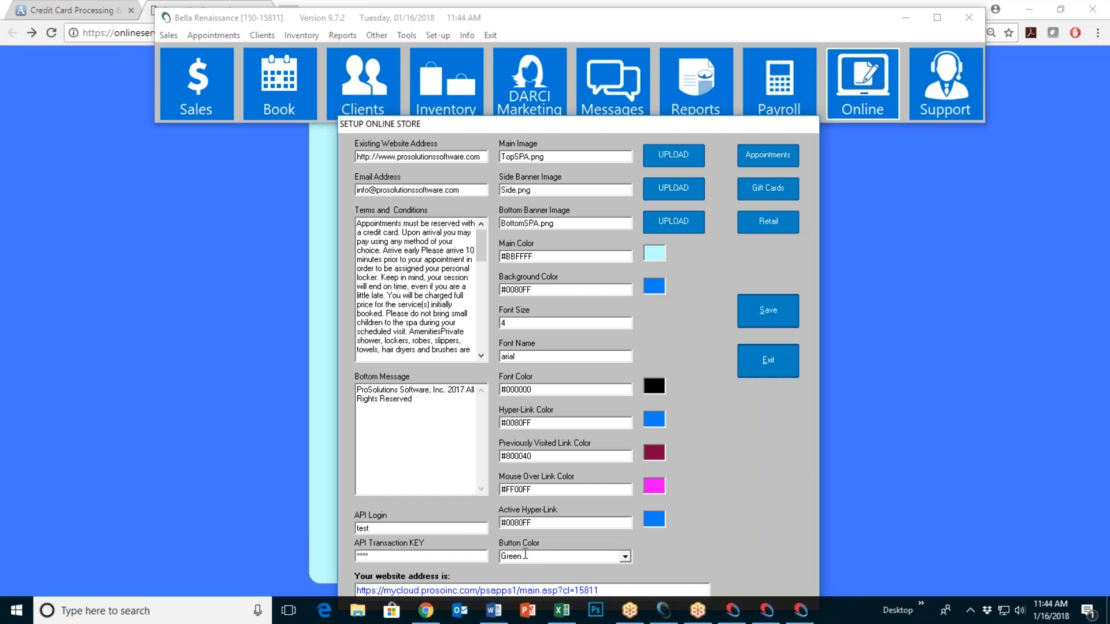
pyautogui.click(624, 557)
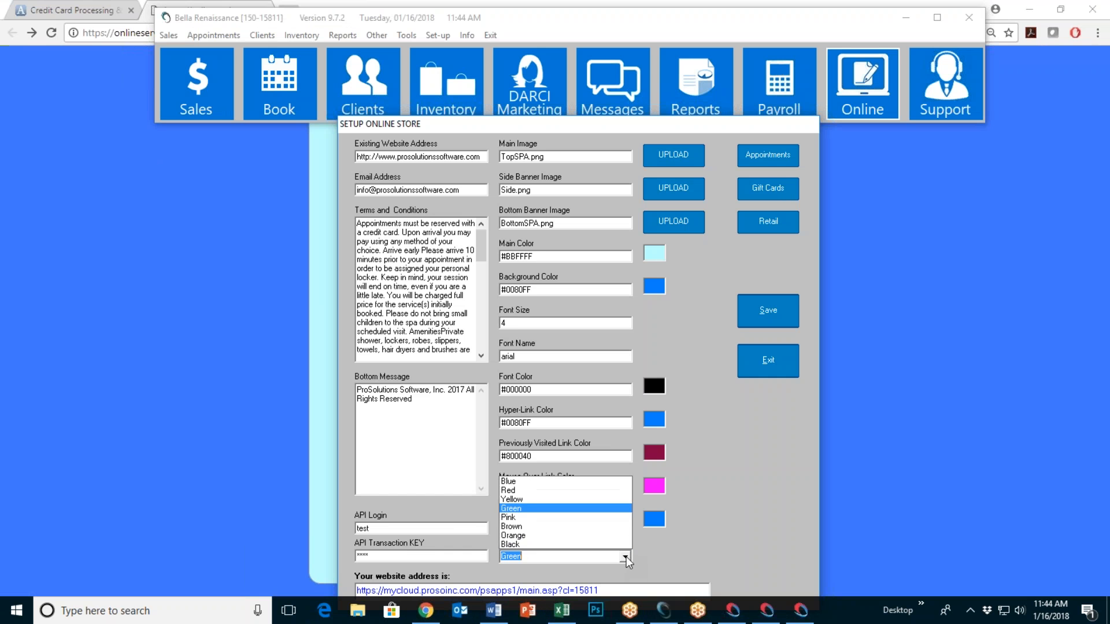
pyautogui.click(573, 481)
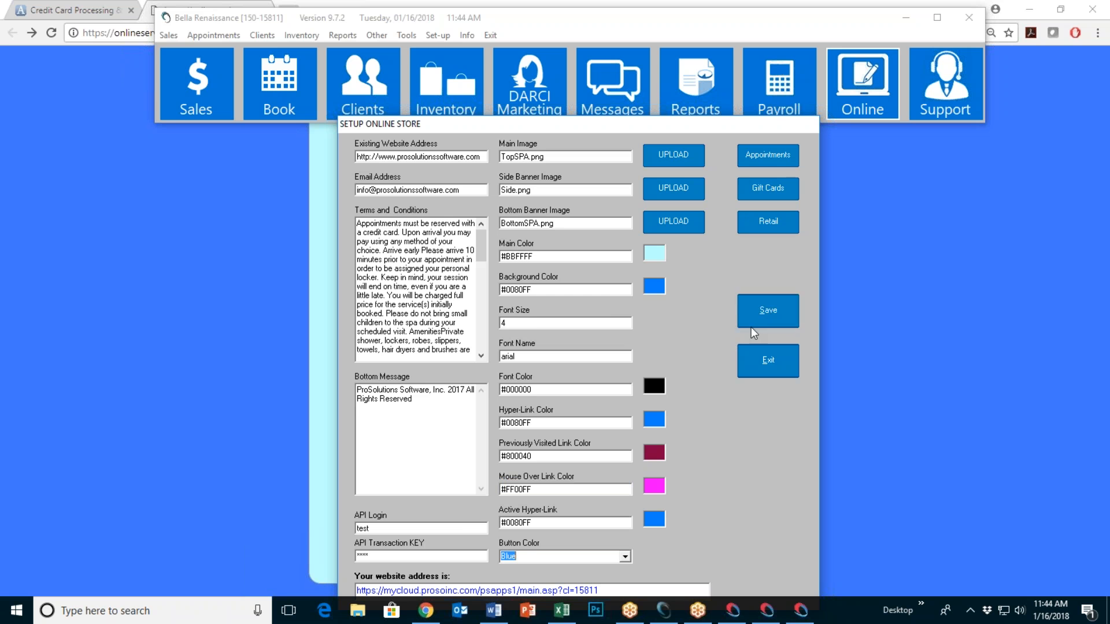
pyautogui.click(771, 320)
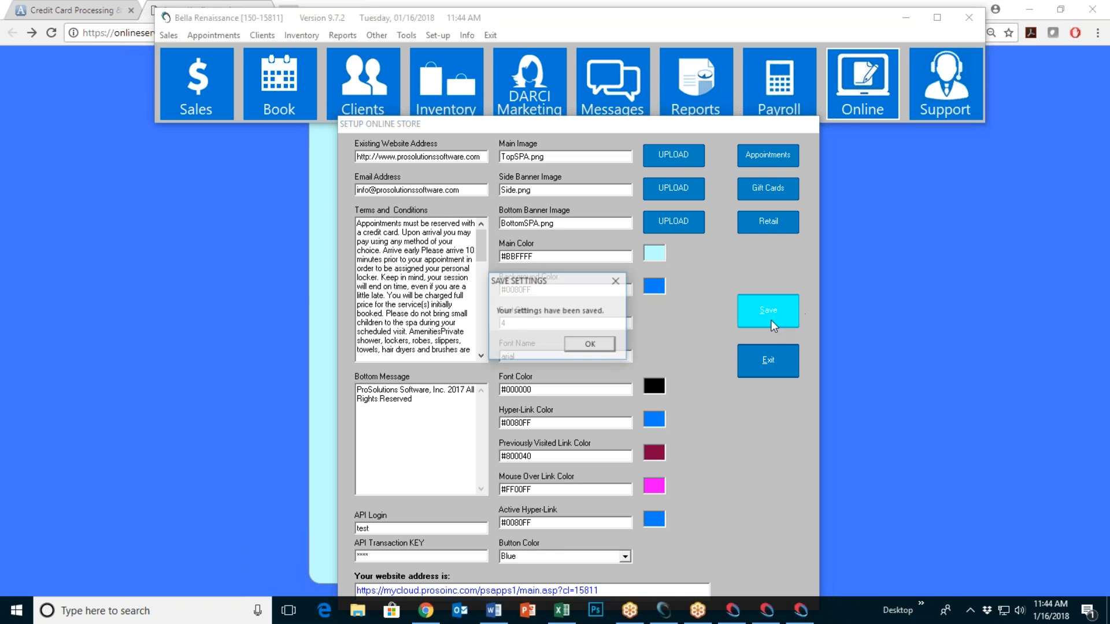
pyautogui.click(577, 345)
pyautogui.click(50, 32)
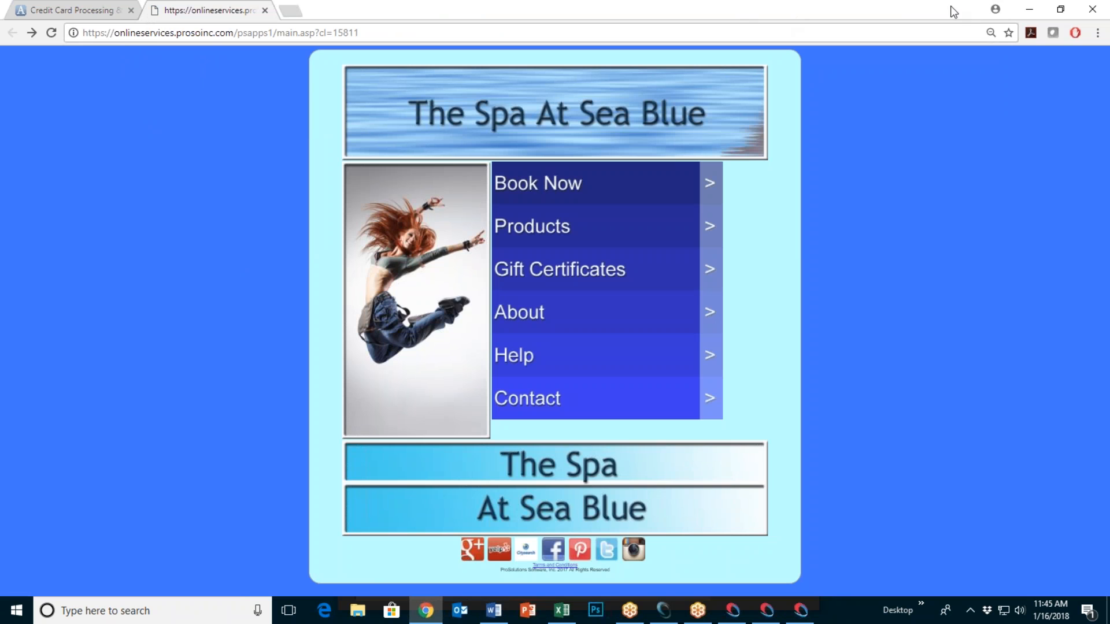
# Step: Return to the Setup Online Store form, with font arial and background #0080FF, and focus Font Name
pyautogui.click(1029, 9)
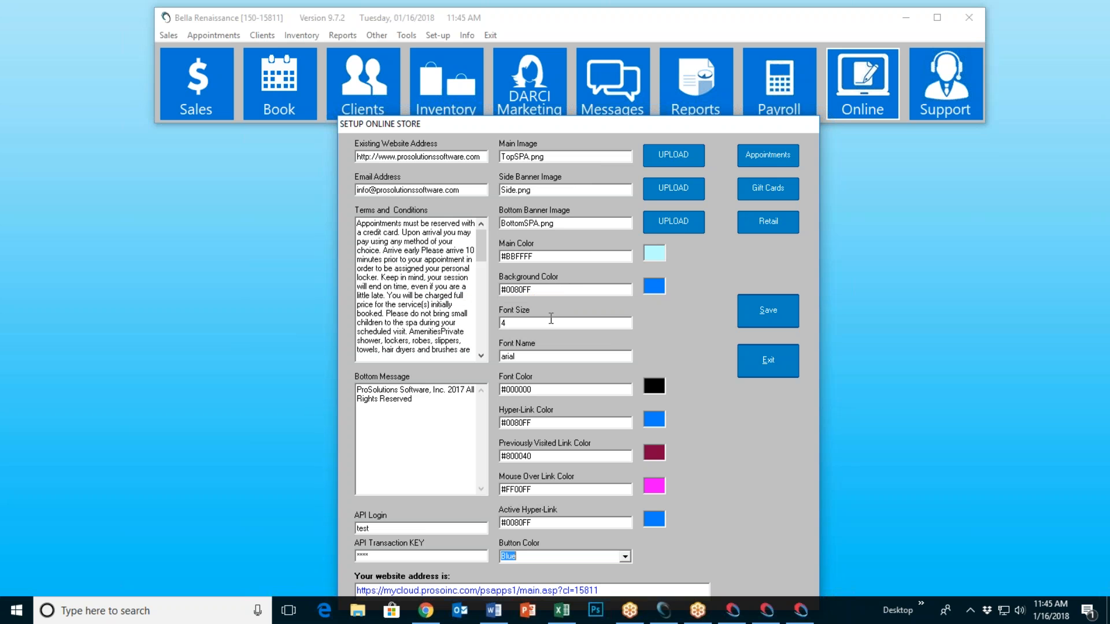
pyautogui.moveTo(535, 325)
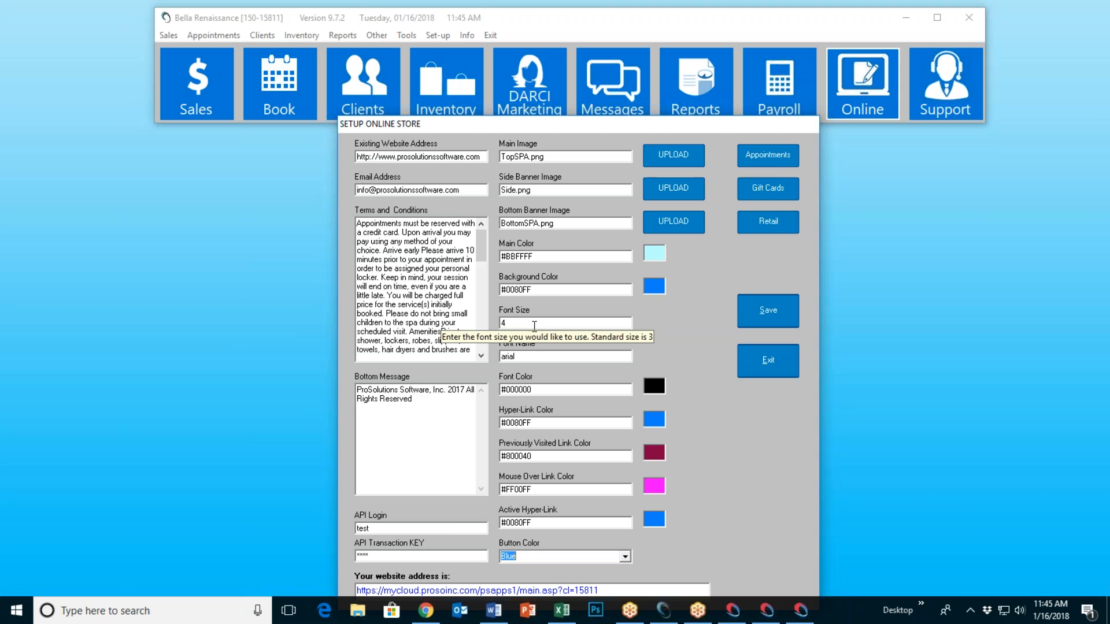
pyautogui.click(537, 357)
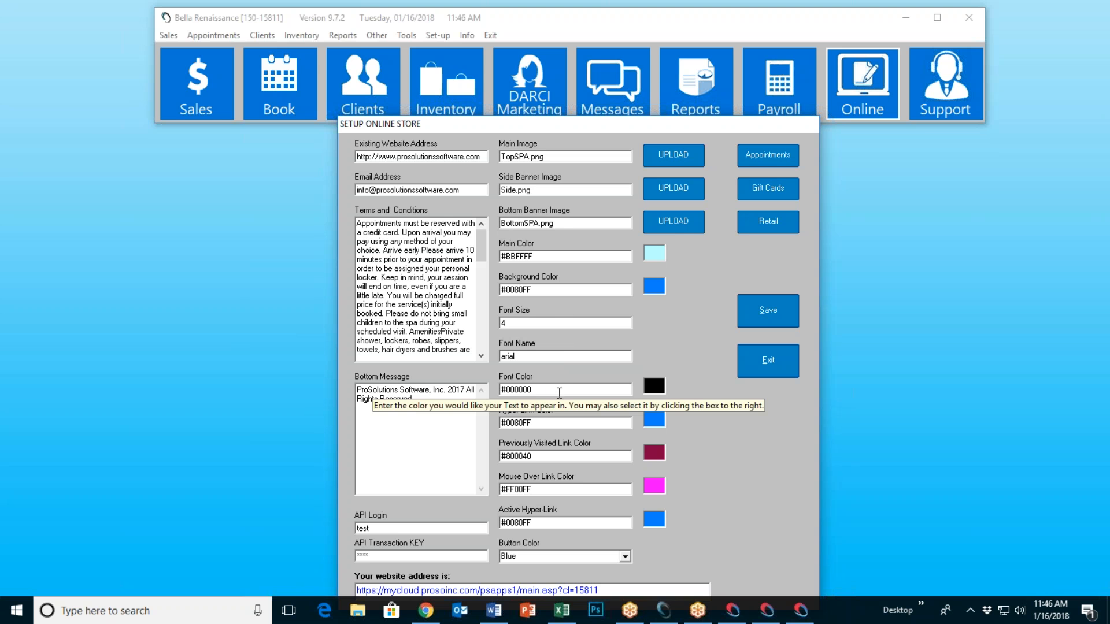
pyautogui.click(594, 390)
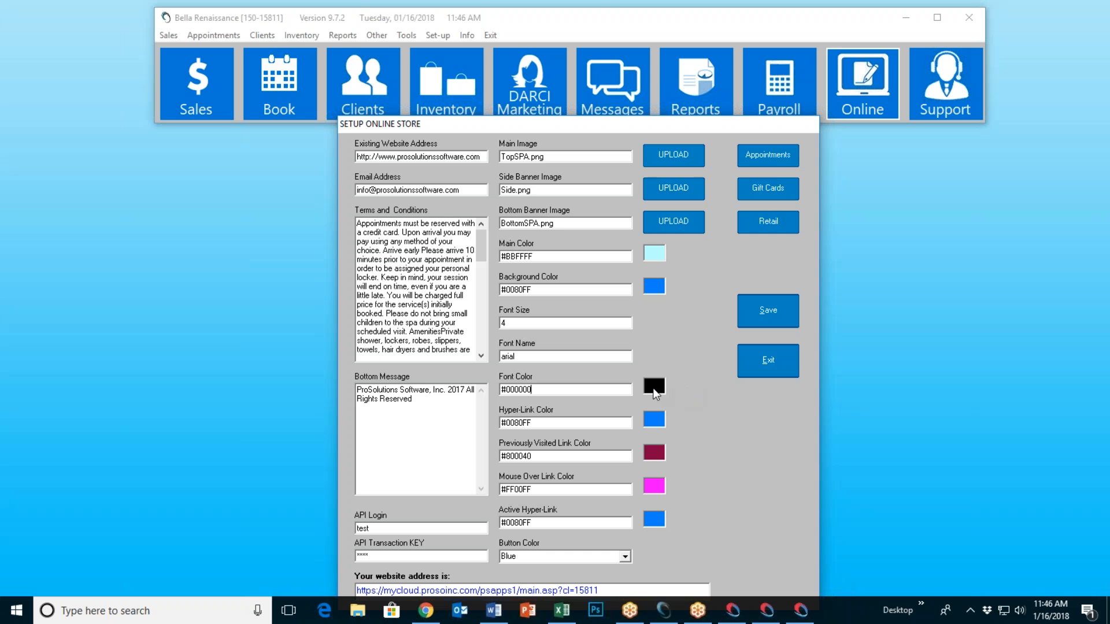
pyautogui.click(653, 285)
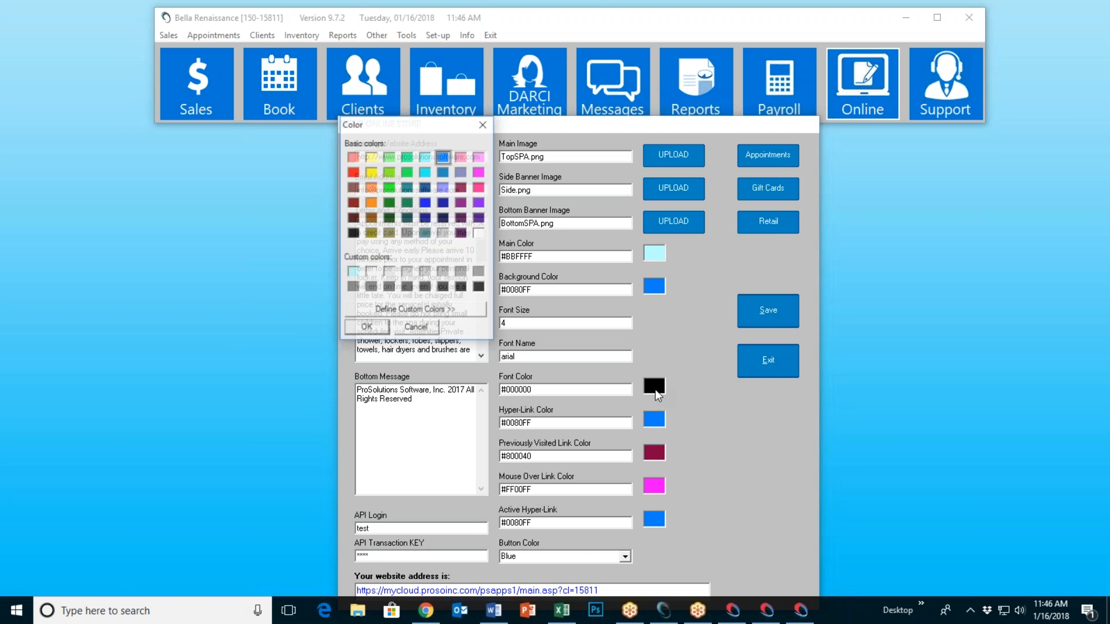
pyautogui.click(355, 329)
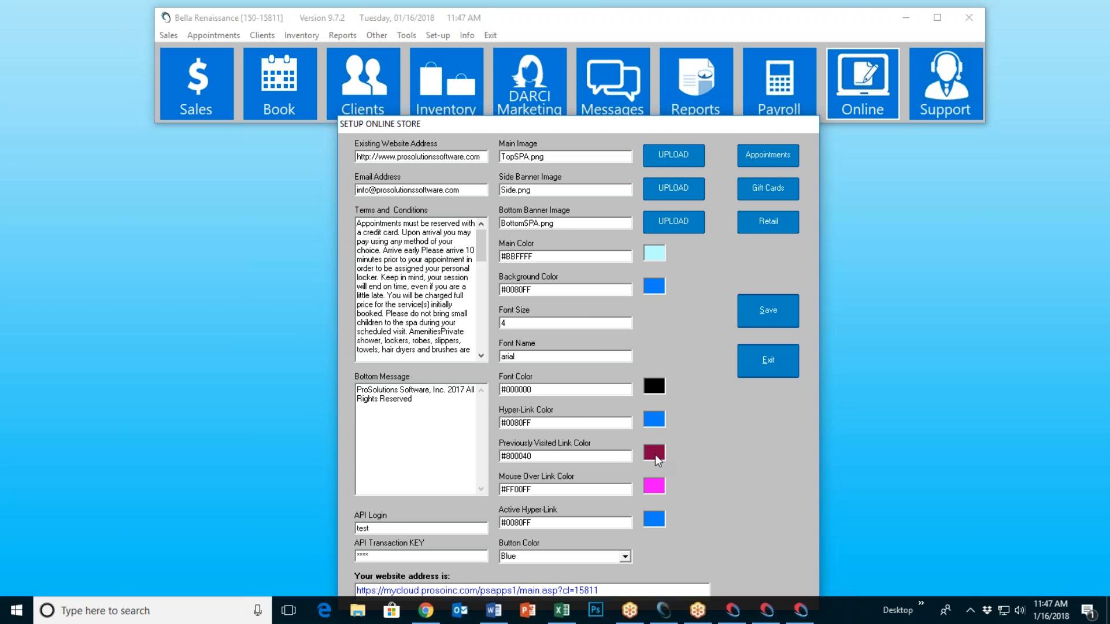
pyautogui.click(654, 454)
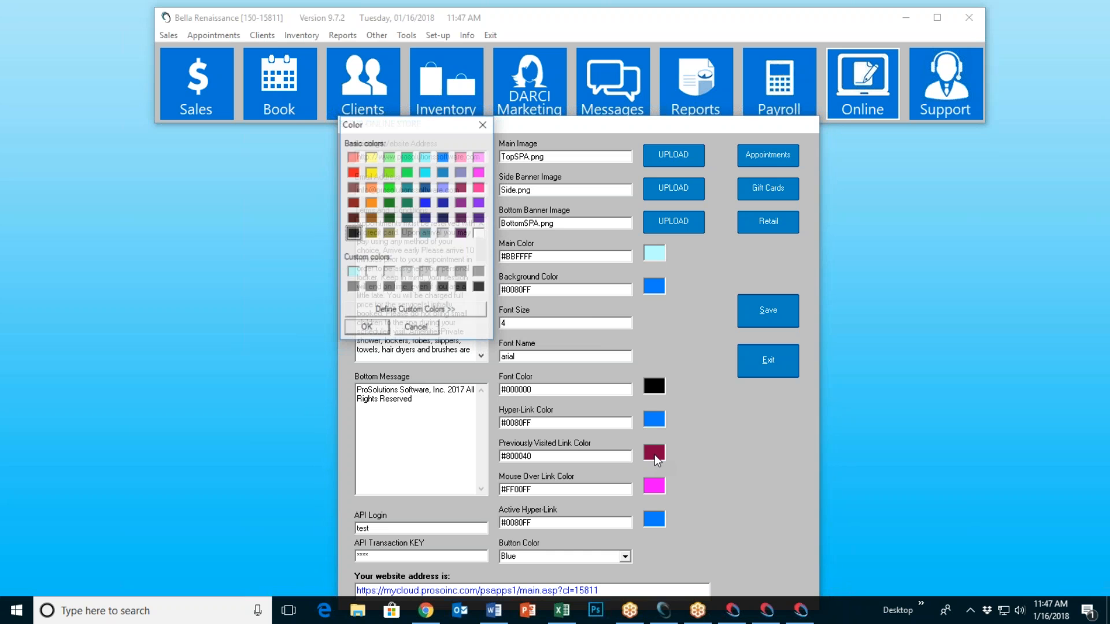
pyautogui.click(460, 186)
pyautogui.click(366, 327)
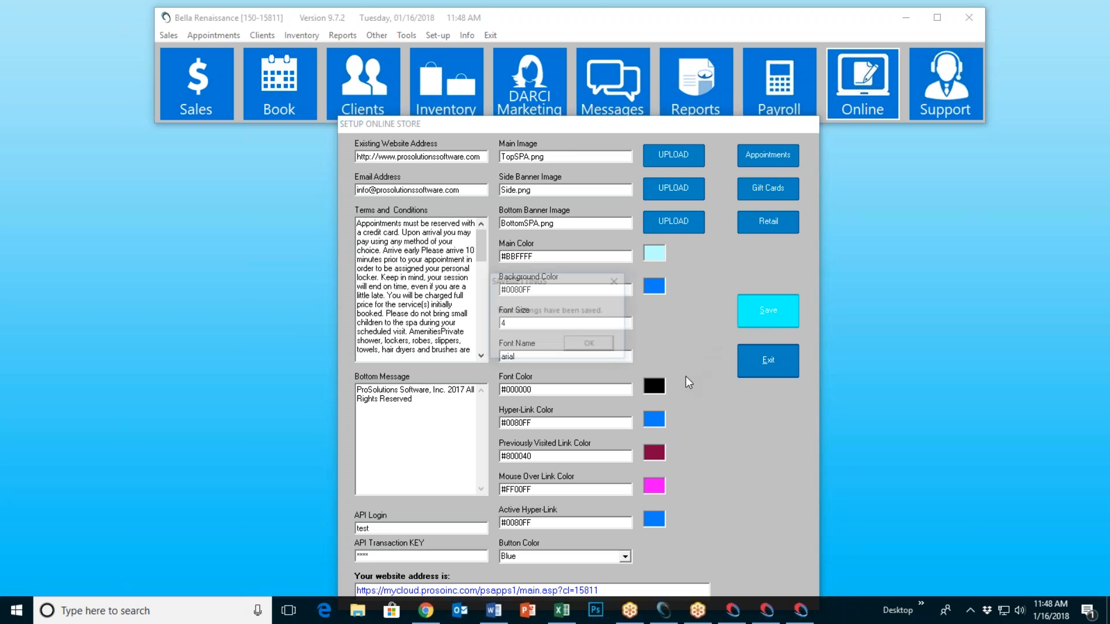
# Step: Save the store settings with background #0080FF and Blue buttons, confirming the saved message
pyautogui.click(598, 346)
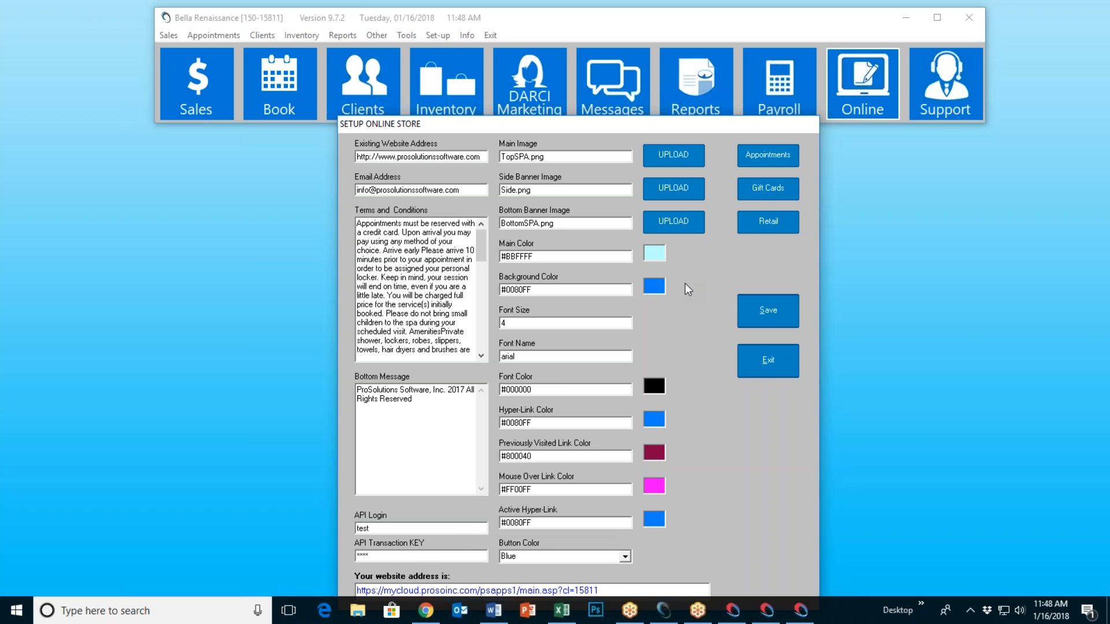
# Step: Open Setup Online Appointments, then open the spa site's booking login page in Chrome
pyautogui.click(764, 158)
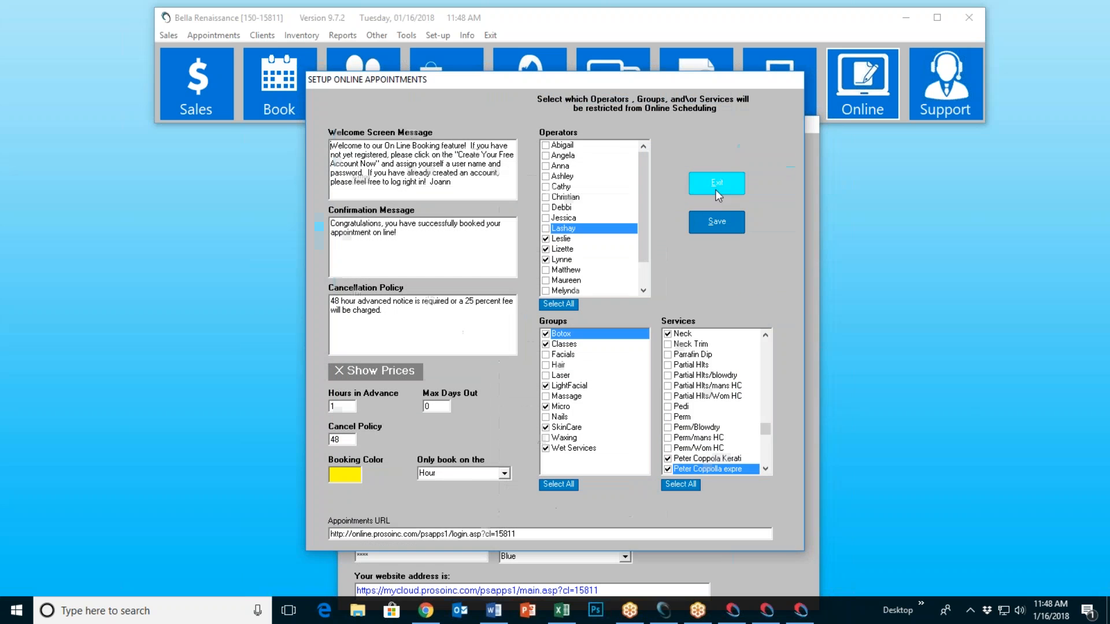
pyautogui.moveTo(526, 85)
pyautogui.mouseDown()
pyautogui.moveTo(533, 55)
pyautogui.moveTo(559, 97)
pyautogui.moveTo(543, 80)
pyautogui.mouseUp()
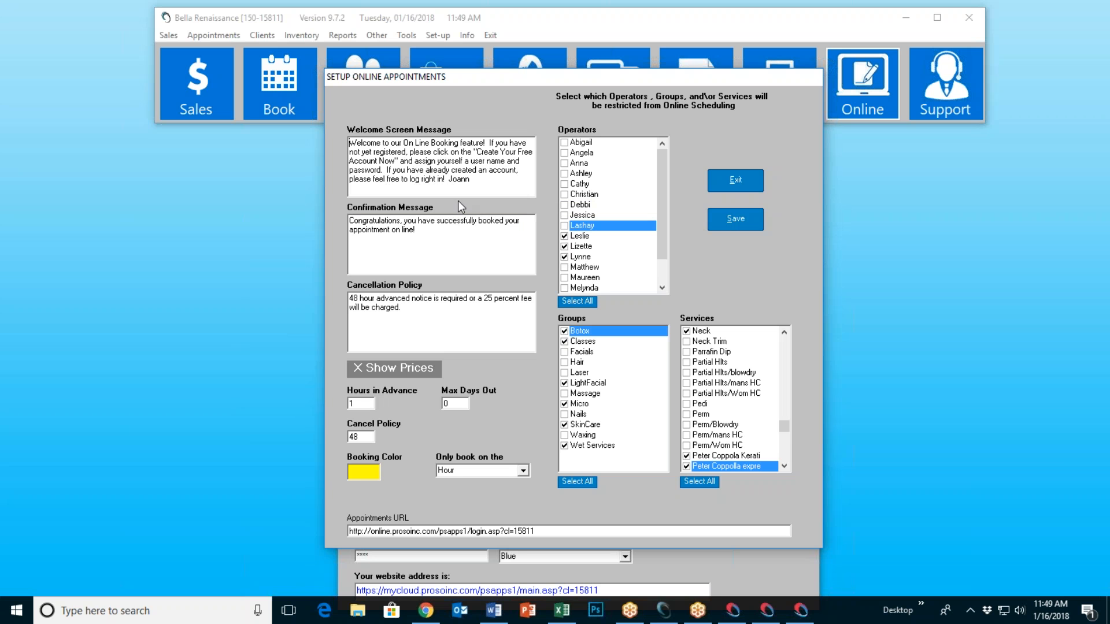
pyautogui.click(426, 610)
pyautogui.click(494, 198)
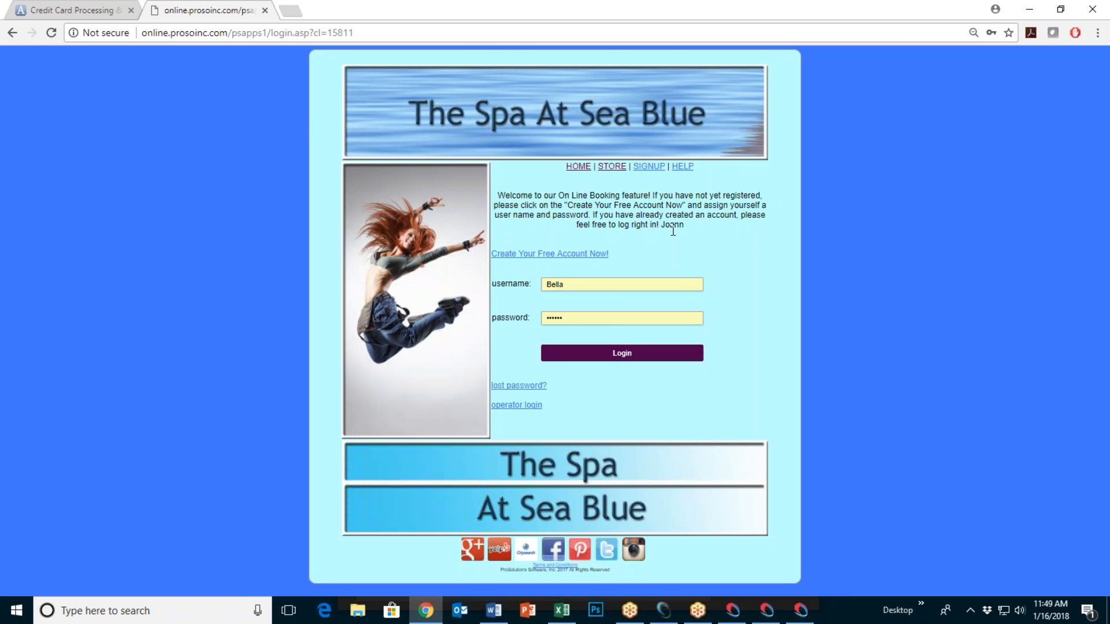
# Step: End the welcome message with the new staff member's name, save it, and reload the login page
pyautogui.click(664, 610)
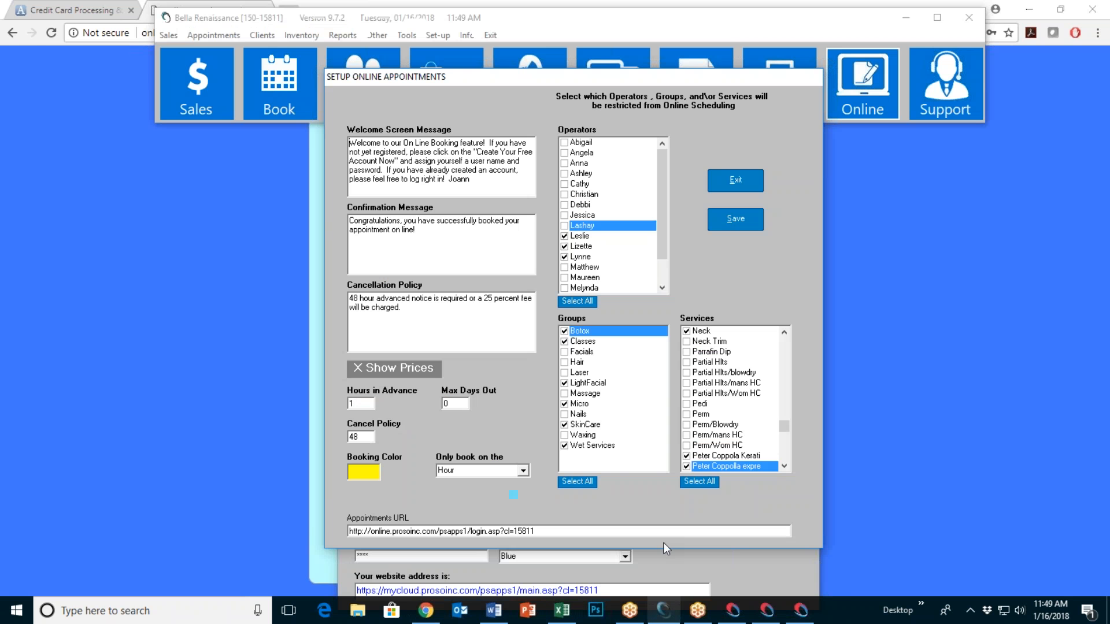
pyautogui.press('BackSpace')
pyautogui.press('BackSpace')
pyautogui.press('BackSpace')
pyautogui.press('BackSpace')
pyautogui.press('BackSpace')
pyautogui.write('Donna')
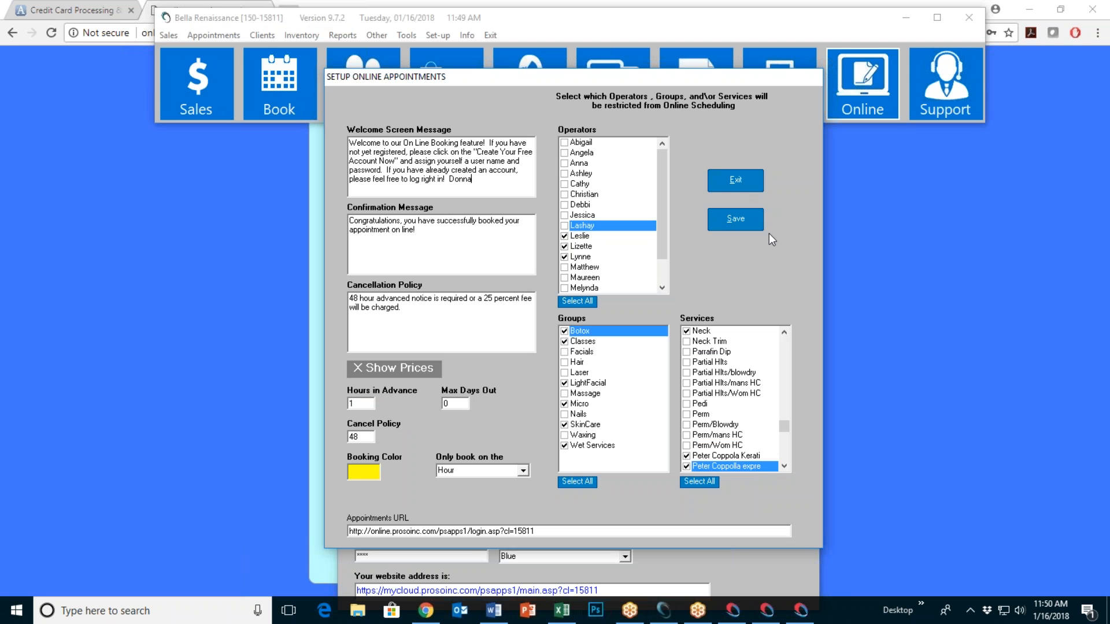
pyautogui.click(745, 220)
pyautogui.click(590, 346)
pyautogui.click(236, 254)
pyautogui.click(52, 32)
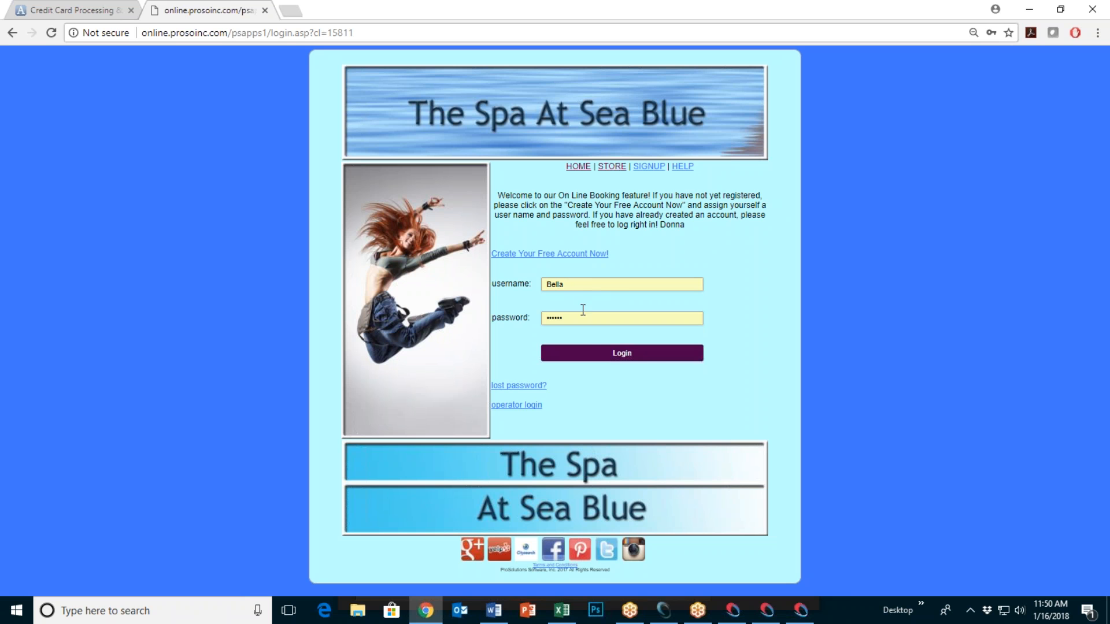
# Step: Log in to the spa booking site, then minimize Chrome to return to Setup Online Appointments
pyautogui.click(624, 355)
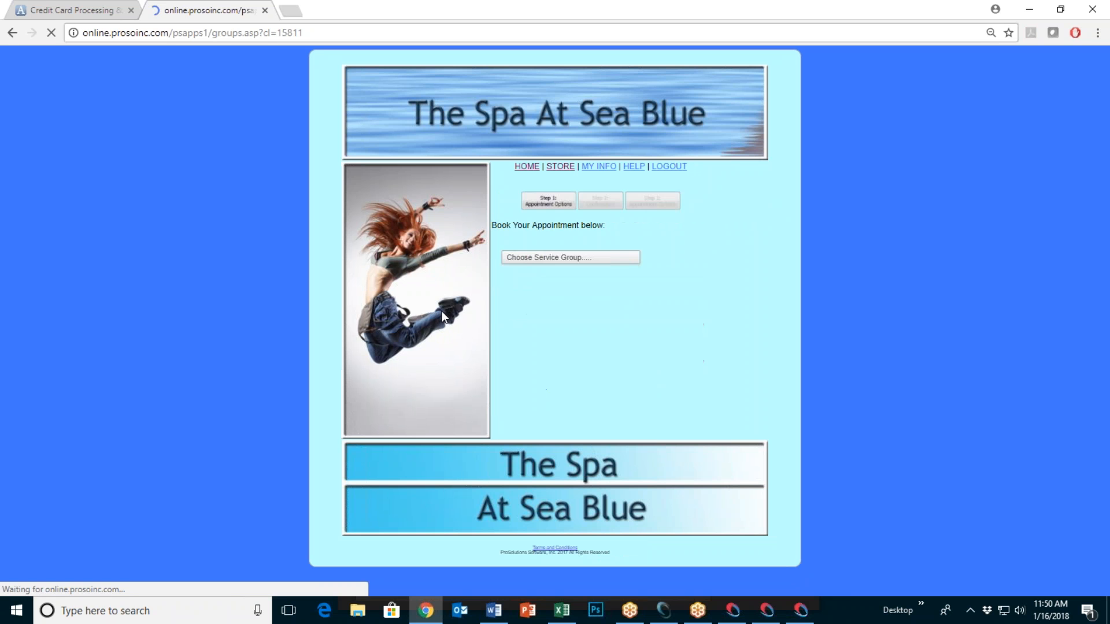
pyautogui.click(1028, 9)
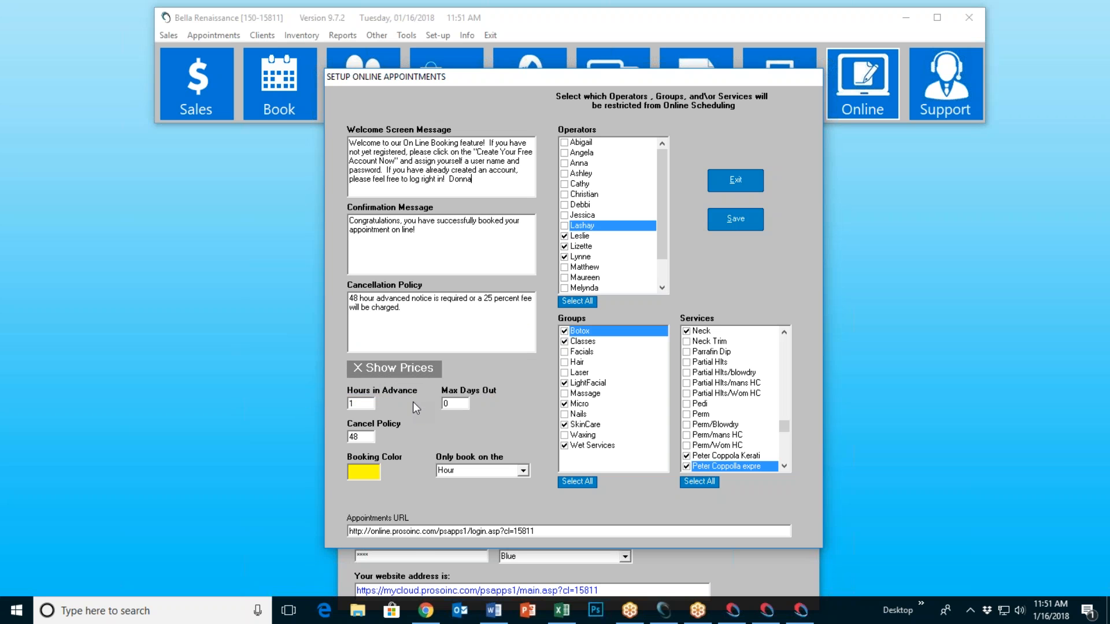
pyautogui.click(392, 373)
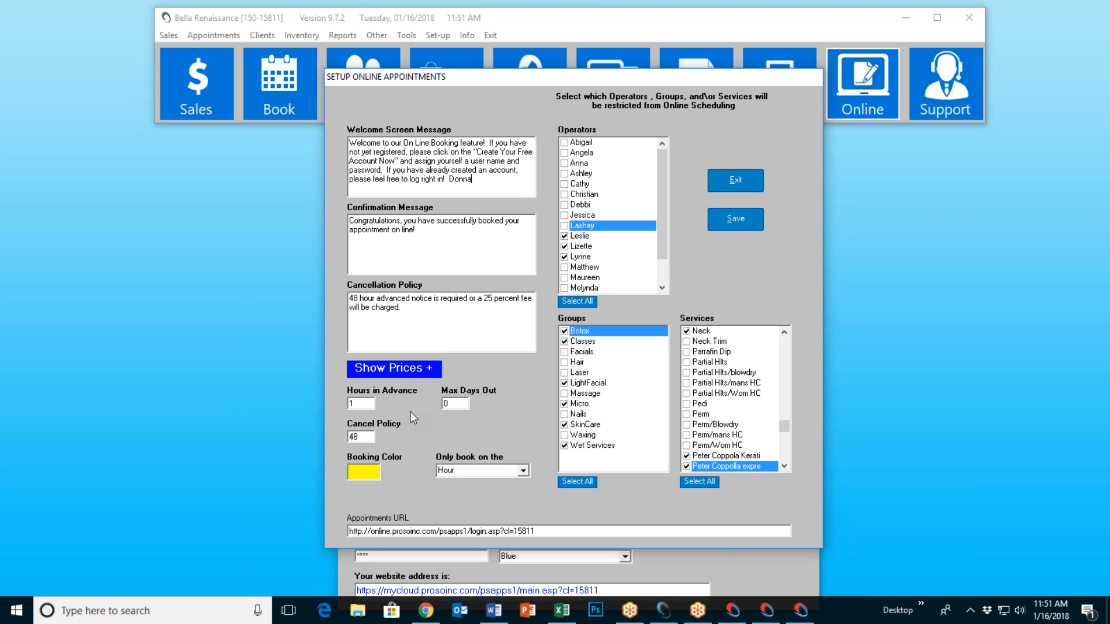
pyautogui.click(404, 367)
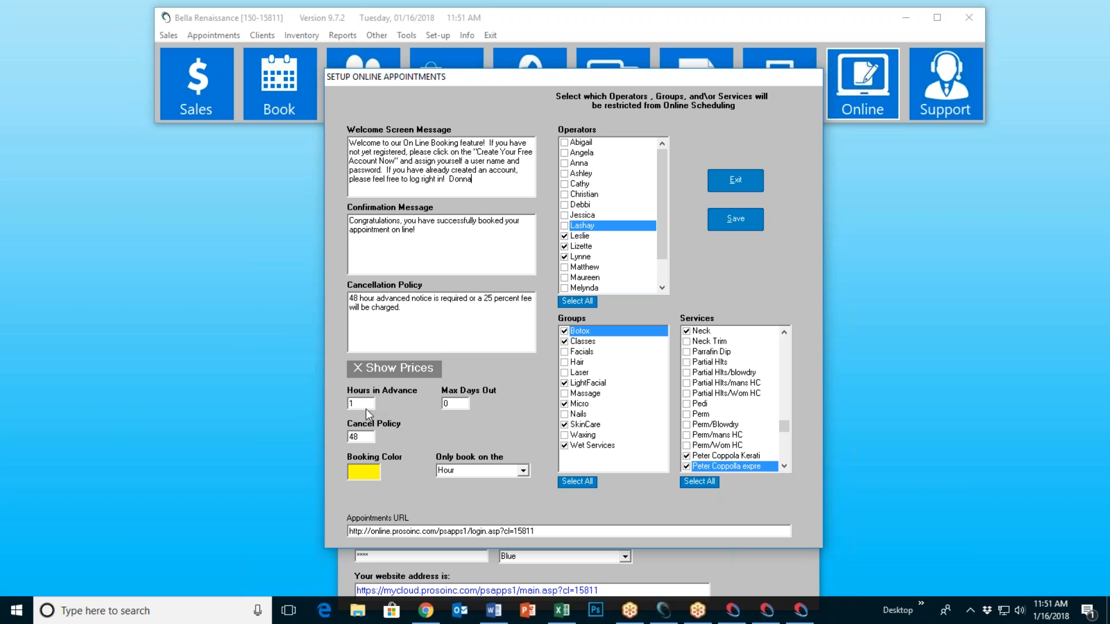
pyautogui.moveTo(366, 408)
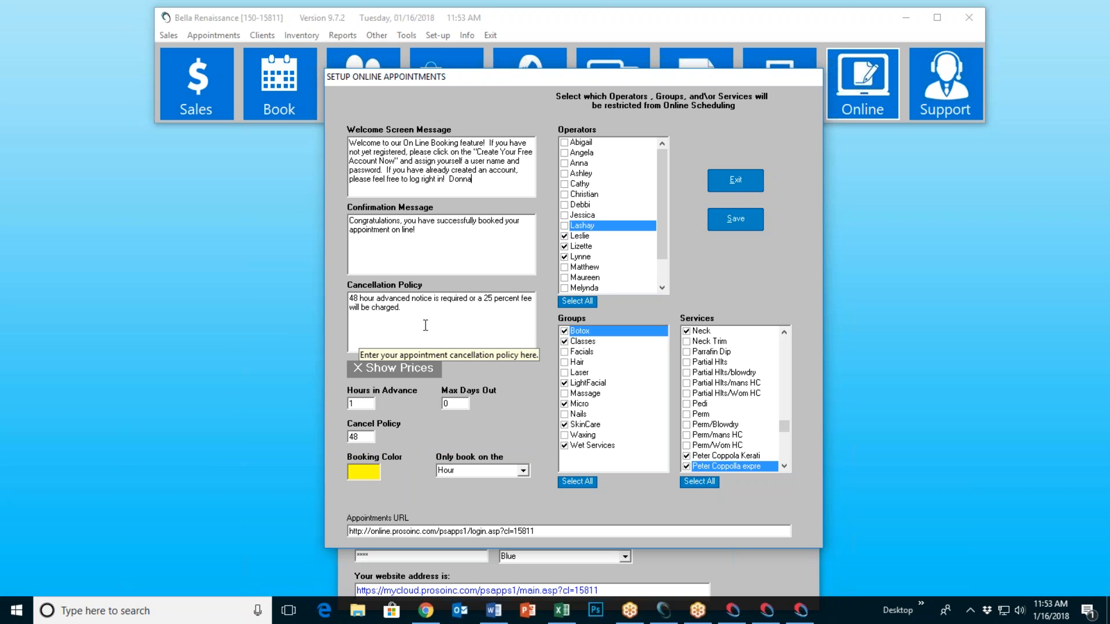
pyautogui.click(365, 437)
pyautogui.write('0')
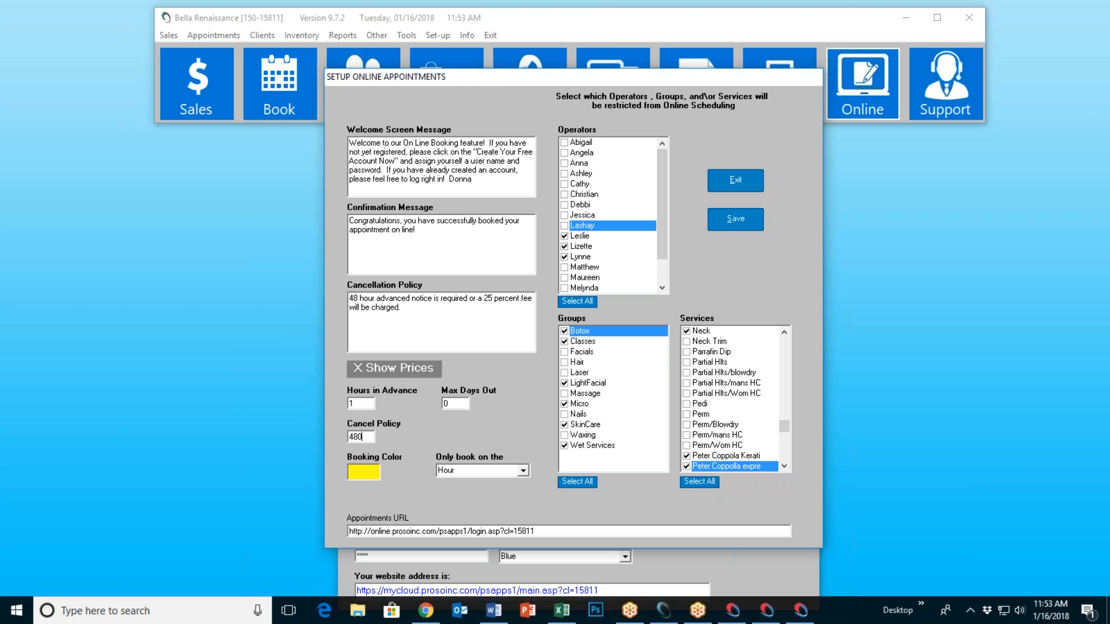
pyautogui.press('BackSpace')
pyautogui.click(365, 474)
pyautogui.click(358, 125)
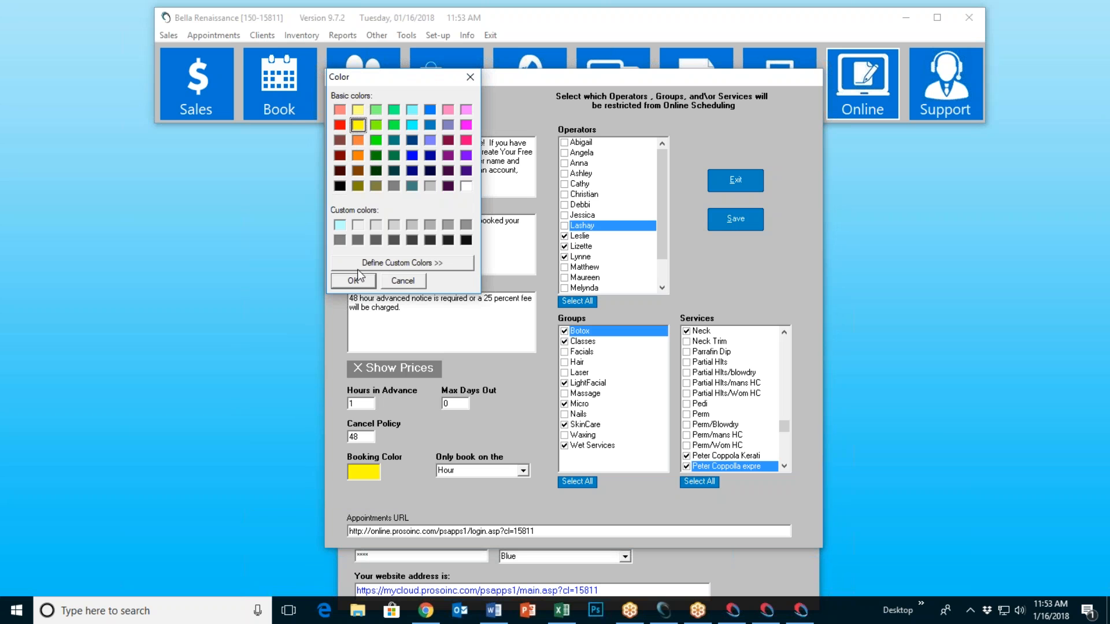
pyautogui.click(353, 280)
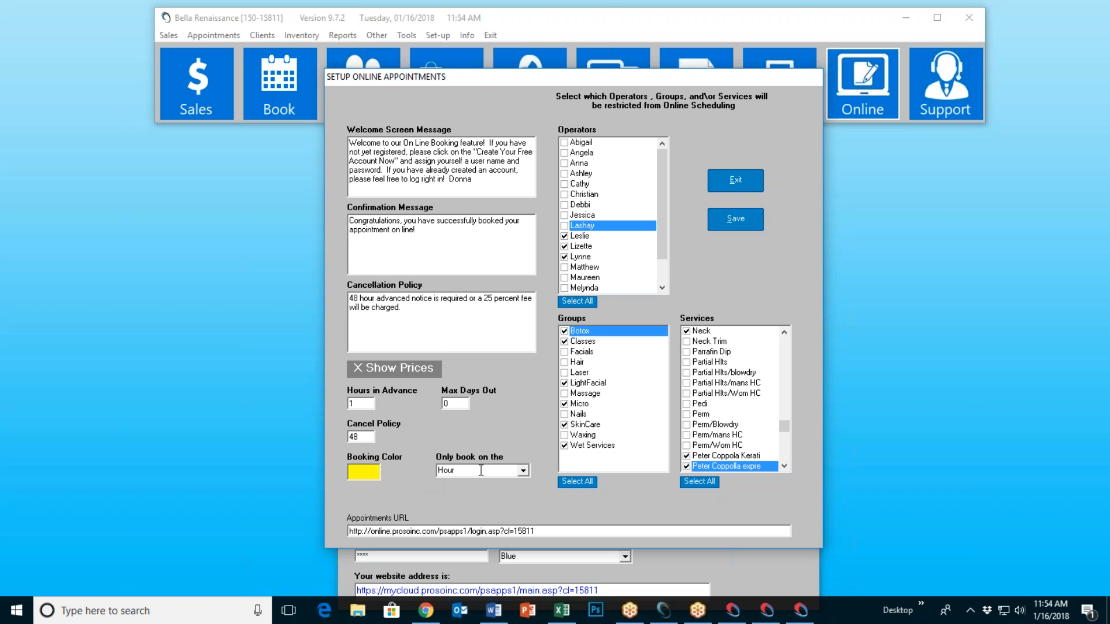
# Step: Try online booking increments of Half Hour, Hour, Half Hour, then Quarter Hour
pyautogui.click(523, 471)
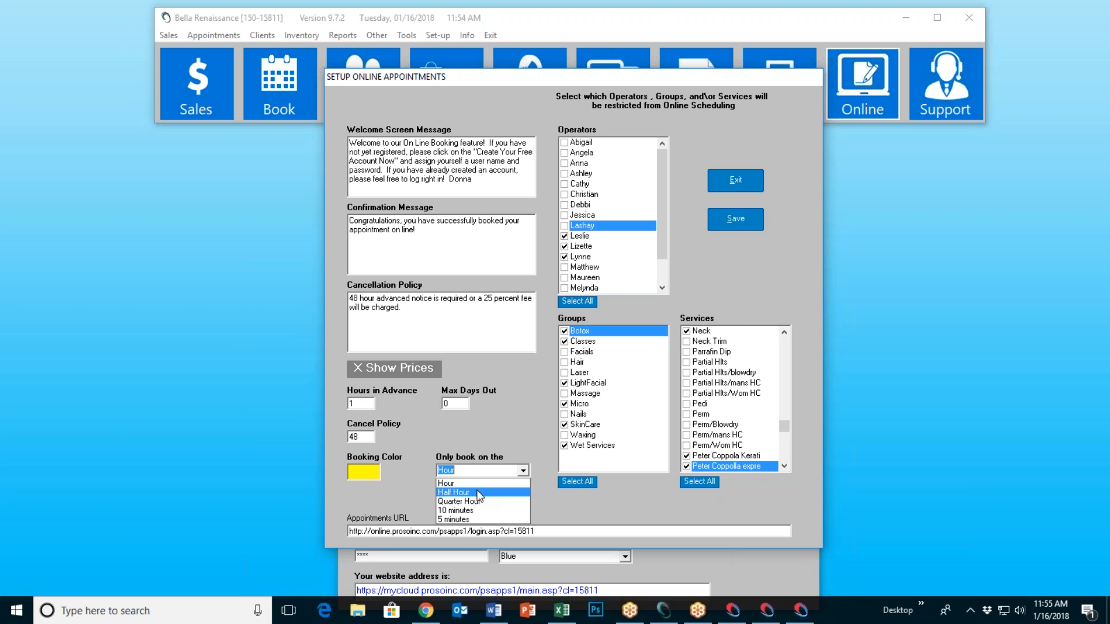
pyautogui.click(478, 492)
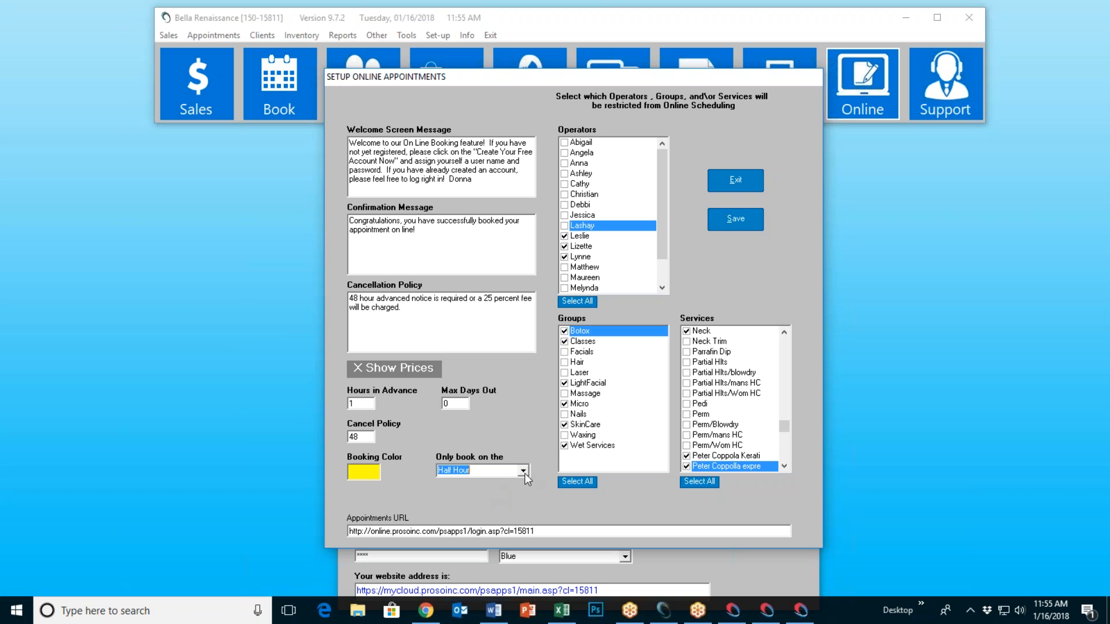
pyautogui.click(523, 470)
pyautogui.click(492, 483)
pyautogui.click(523, 471)
pyautogui.click(491, 492)
pyautogui.click(523, 472)
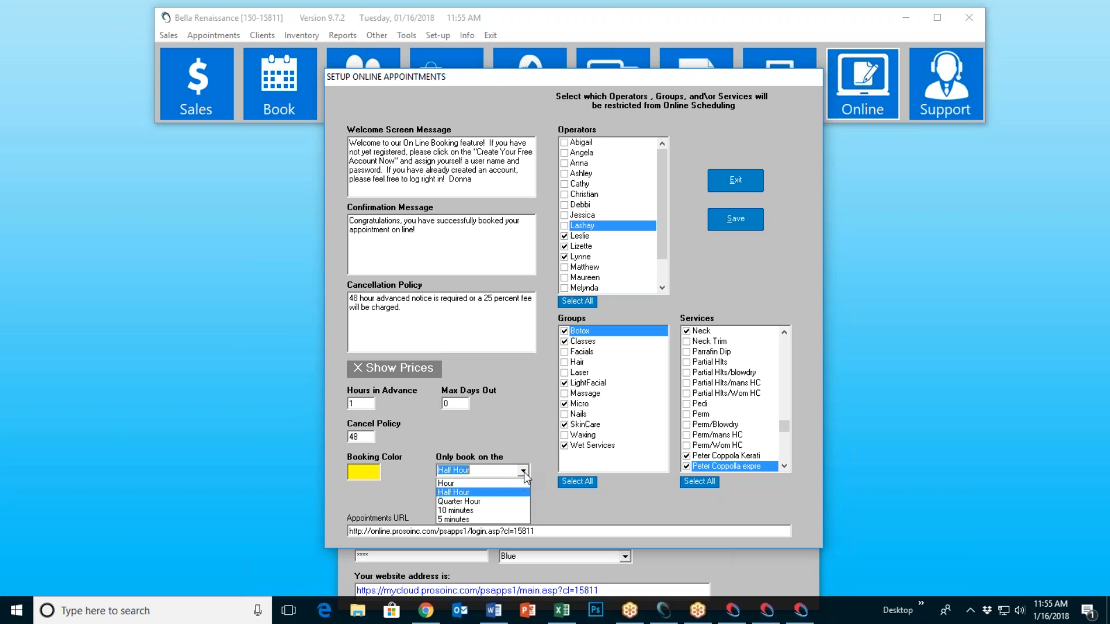
pyautogui.click(500, 500)
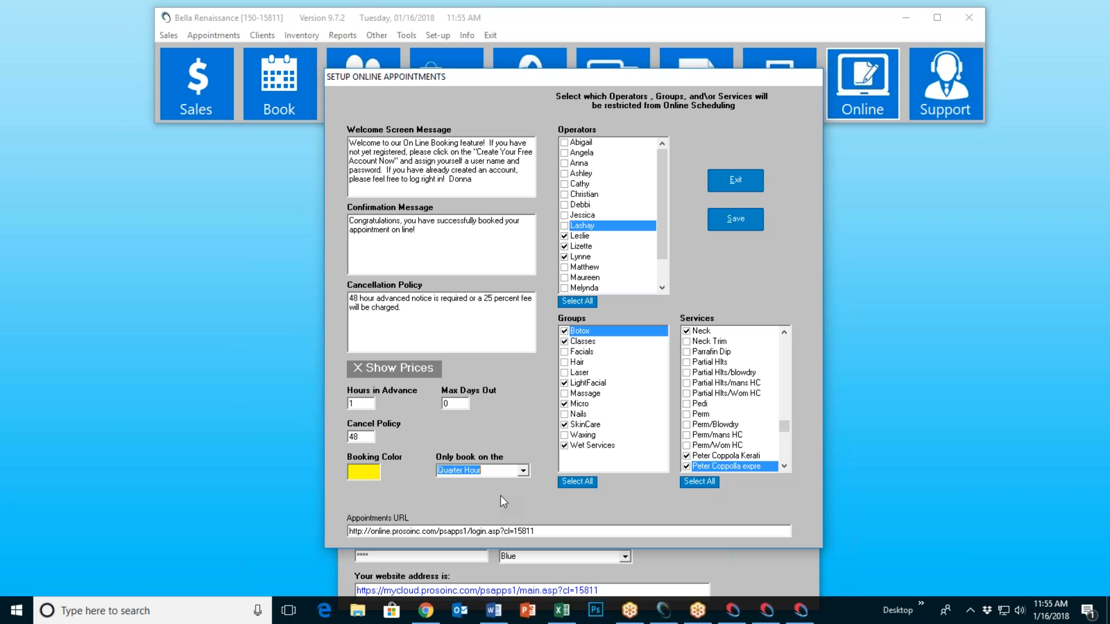
# Step: Step the booking increment to 10 and then 5 minutes, finally settling back on Hour
pyautogui.click(525, 470)
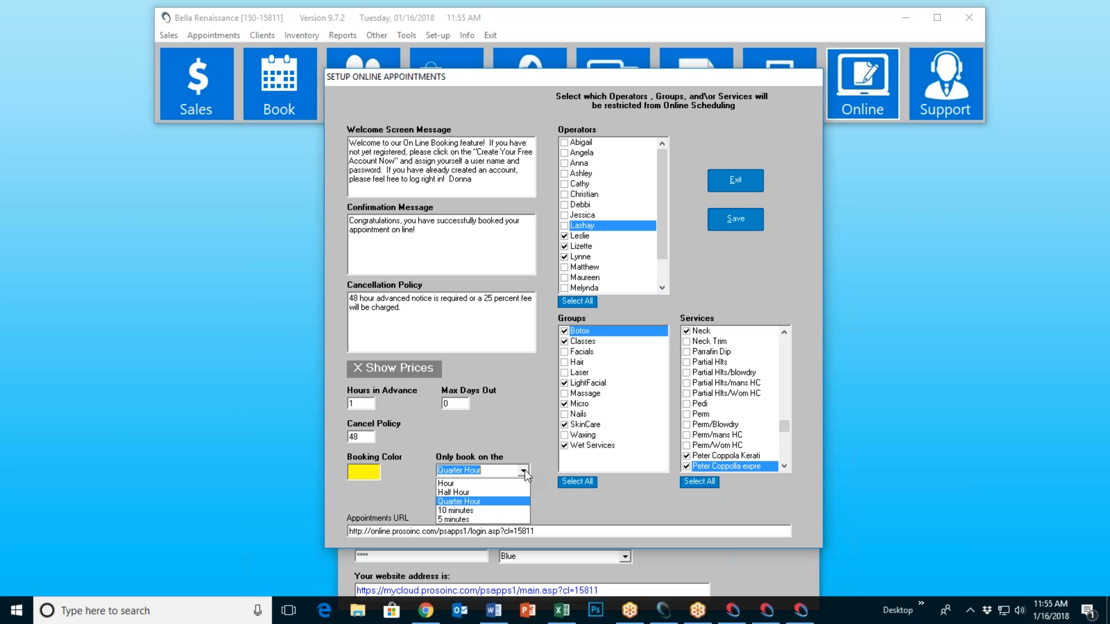
pyautogui.click(496, 508)
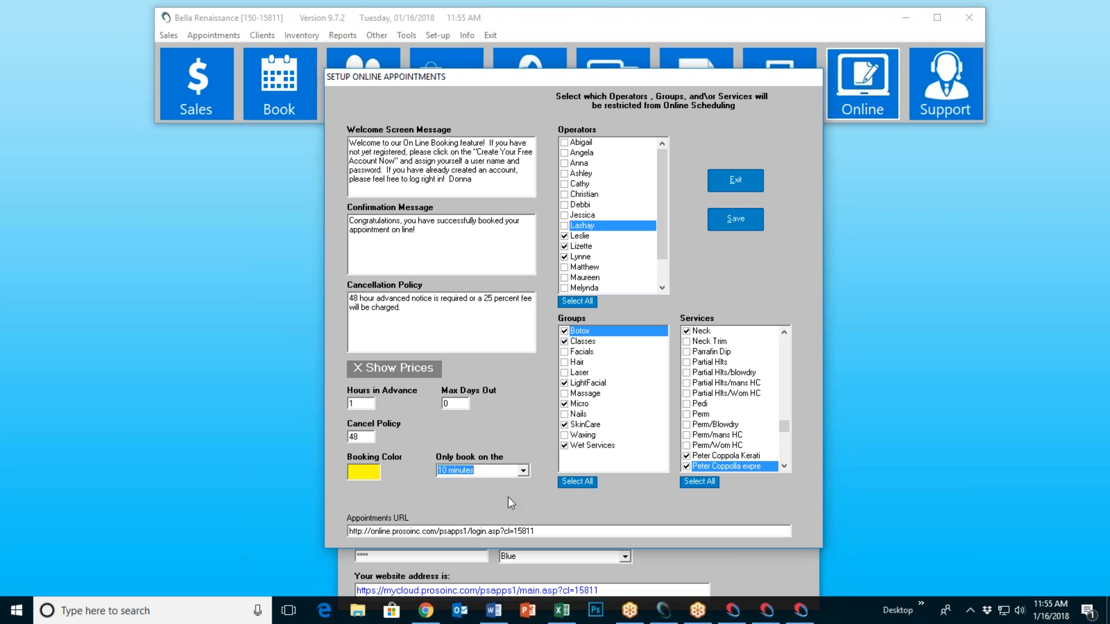
pyautogui.click(523, 470)
pyautogui.click(481, 519)
pyautogui.click(522, 471)
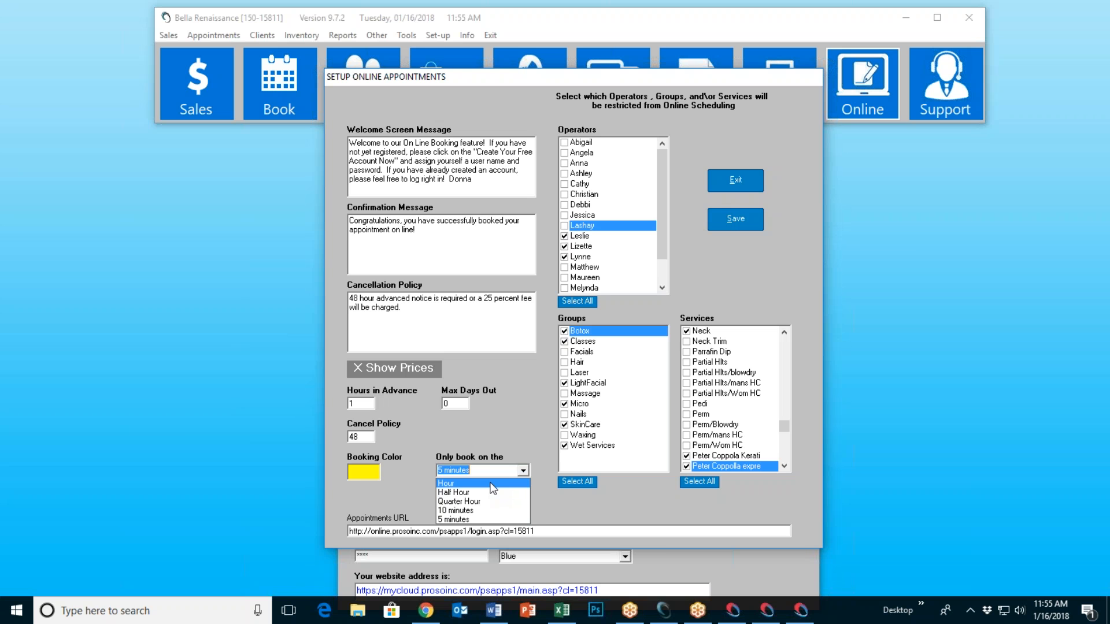
pyautogui.click(499, 483)
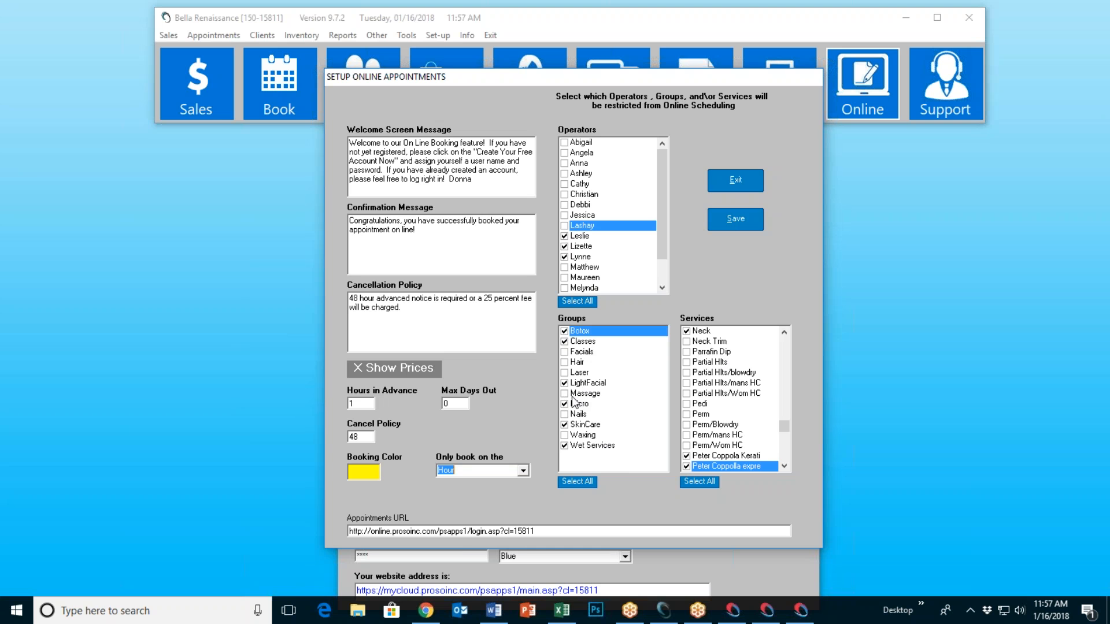
# Step: Save the hourly booking settings, close Setup Online Appointments, and switch to the spa's booking page
pyautogui.moveTo(782, 424); pyautogui.dragTo(754, 415)
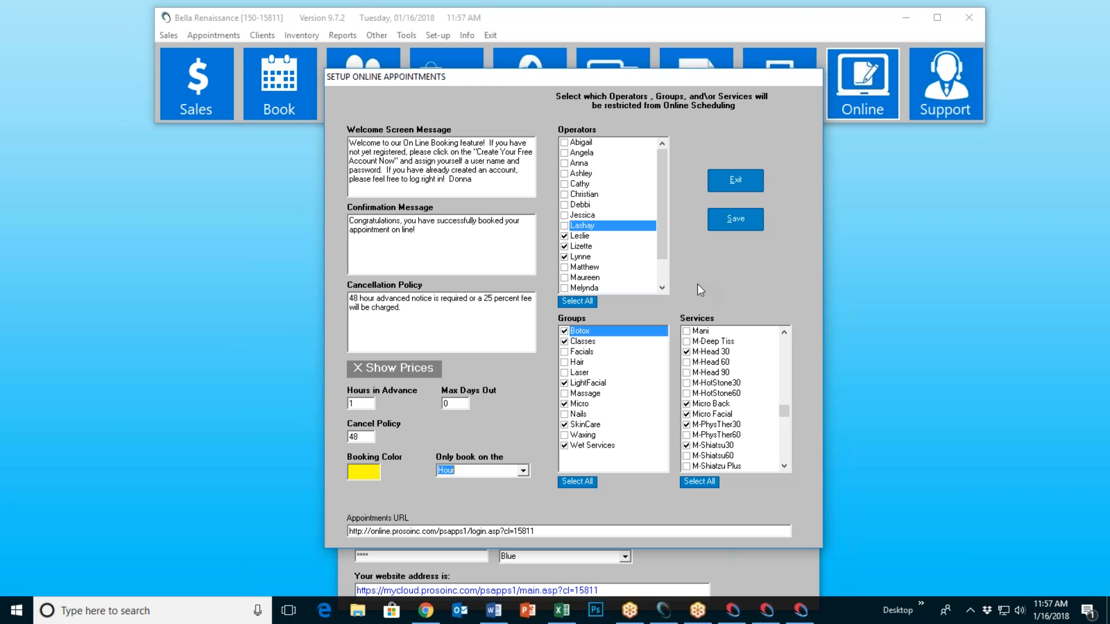
pyautogui.click(730, 227)
pyautogui.click(607, 345)
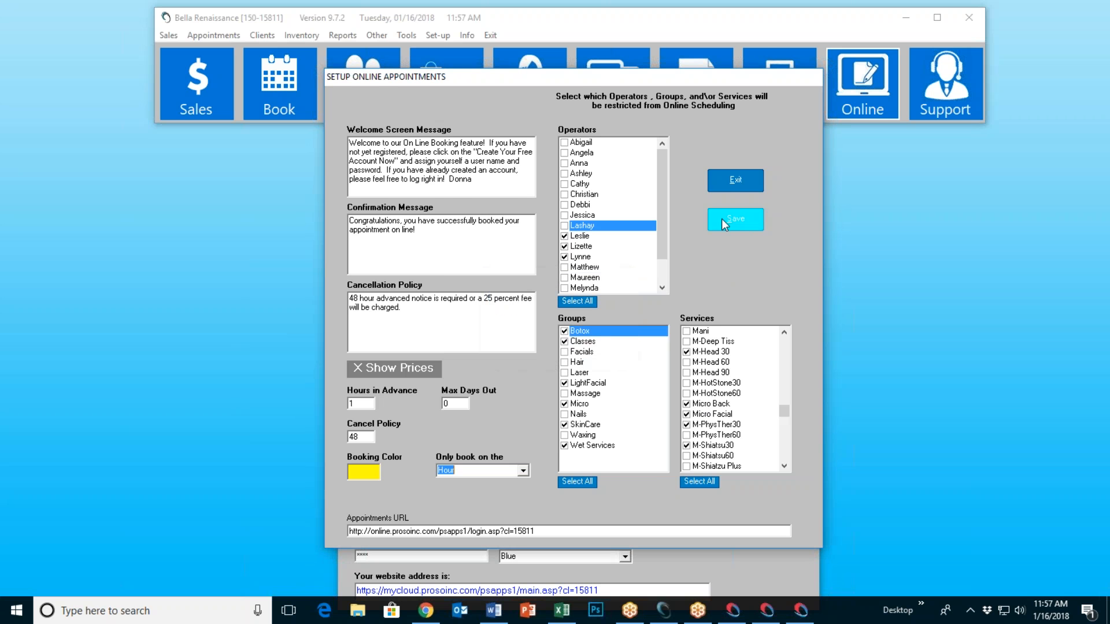
pyautogui.click(732, 182)
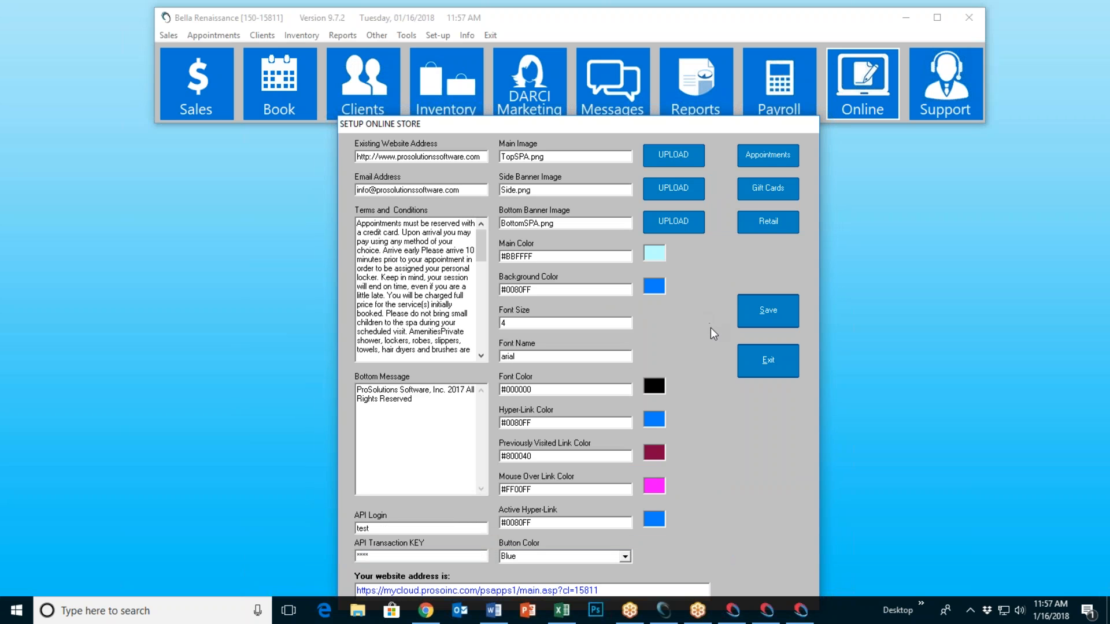
pyautogui.click(426, 610)
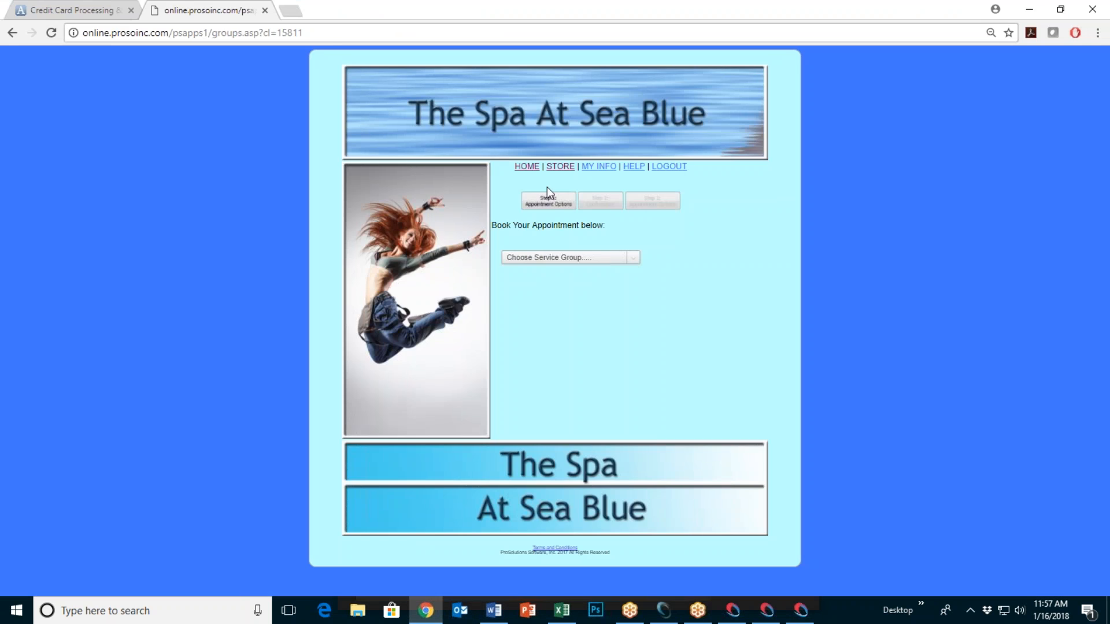
# Step: Open the spa store home page, start an online booking, and log in
pyautogui.click(561, 167)
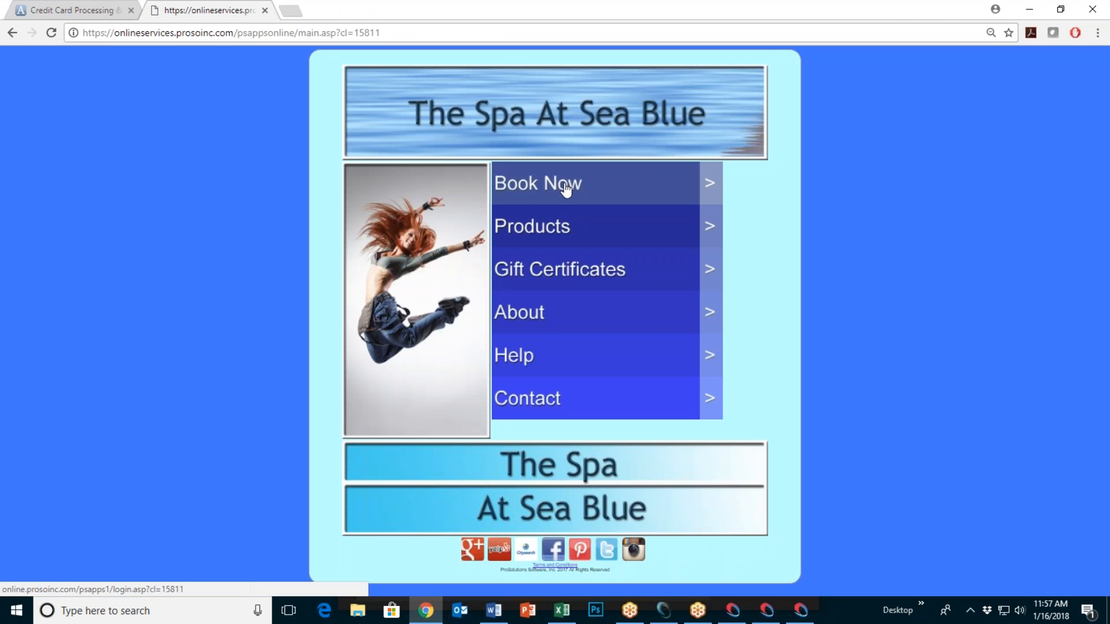
pyautogui.click(536, 211)
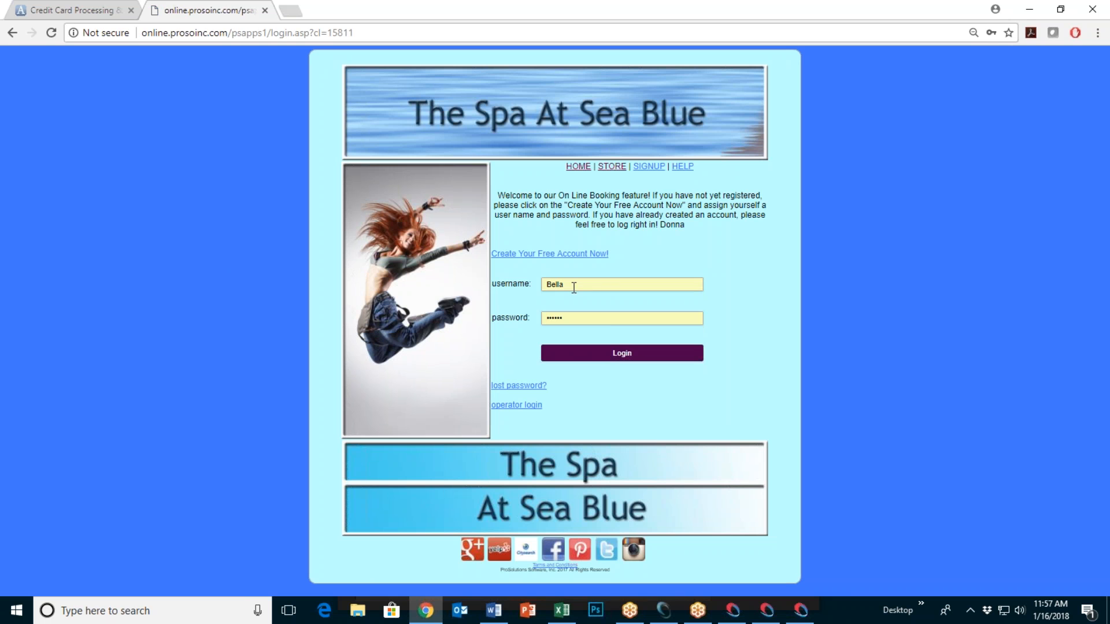
pyautogui.click(617, 356)
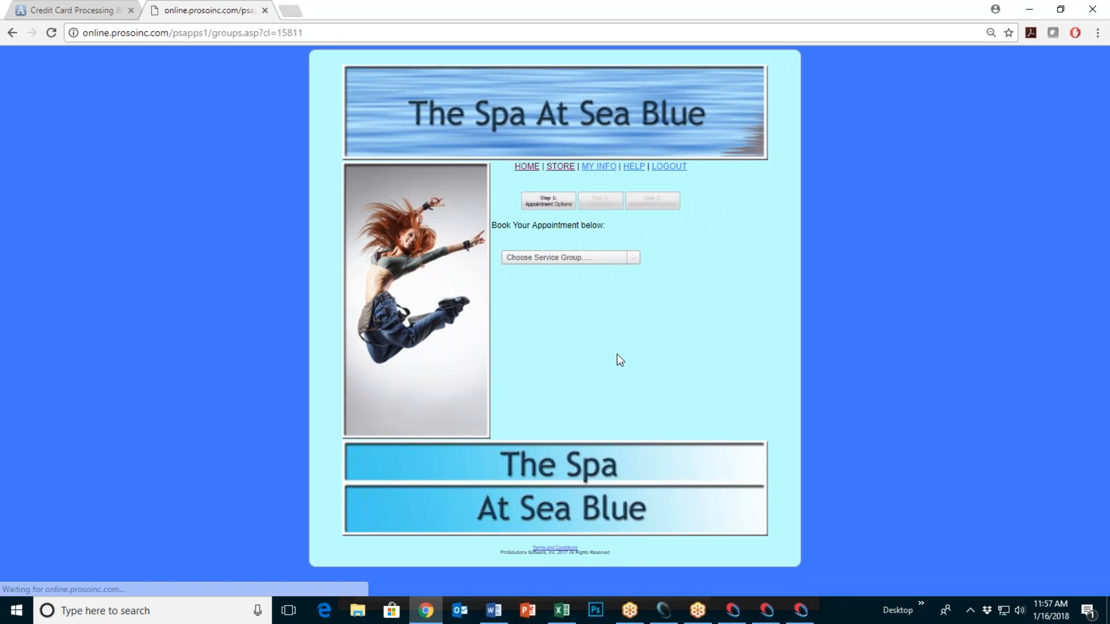
# Step: Pick Waxing as the service group and FULL LEG as the service
pyautogui.click(634, 258)
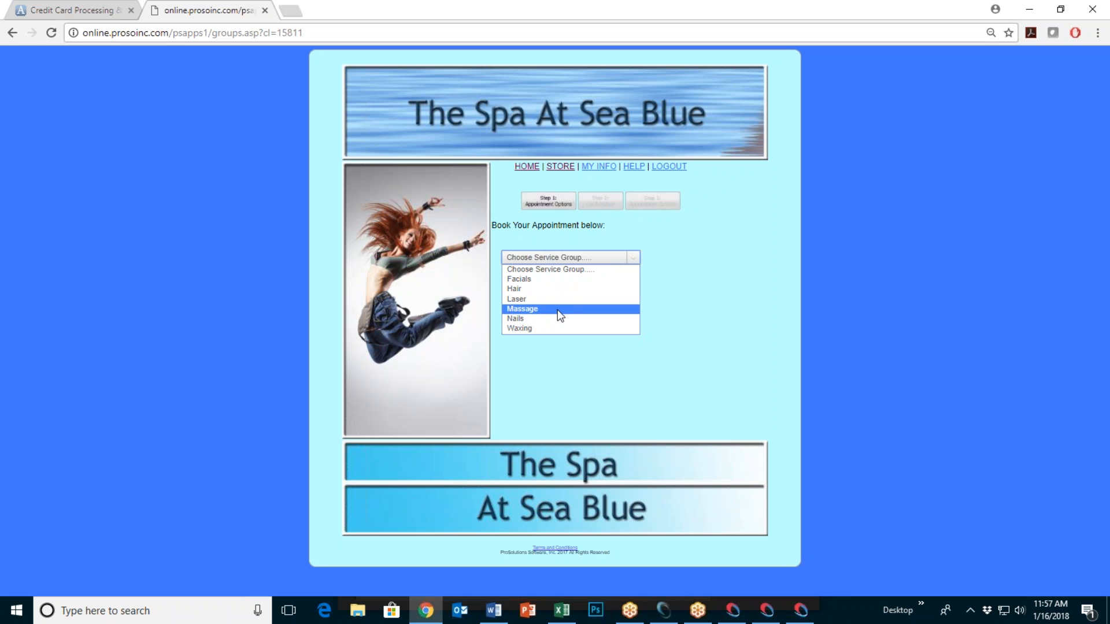
pyautogui.click(554, 329)
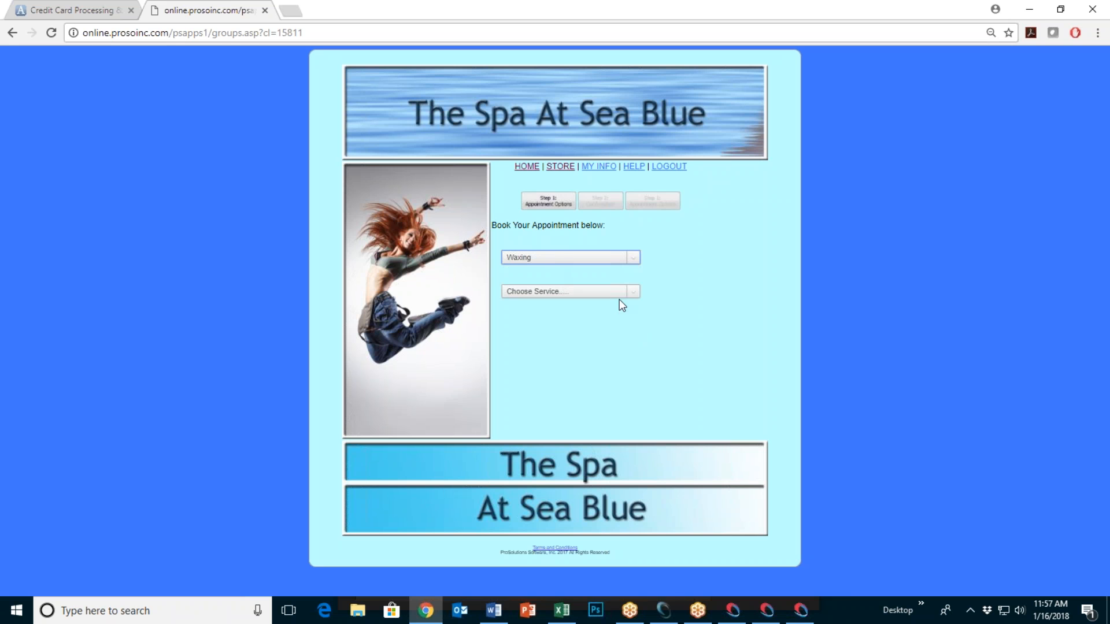
pyautogui.click(634, 292)
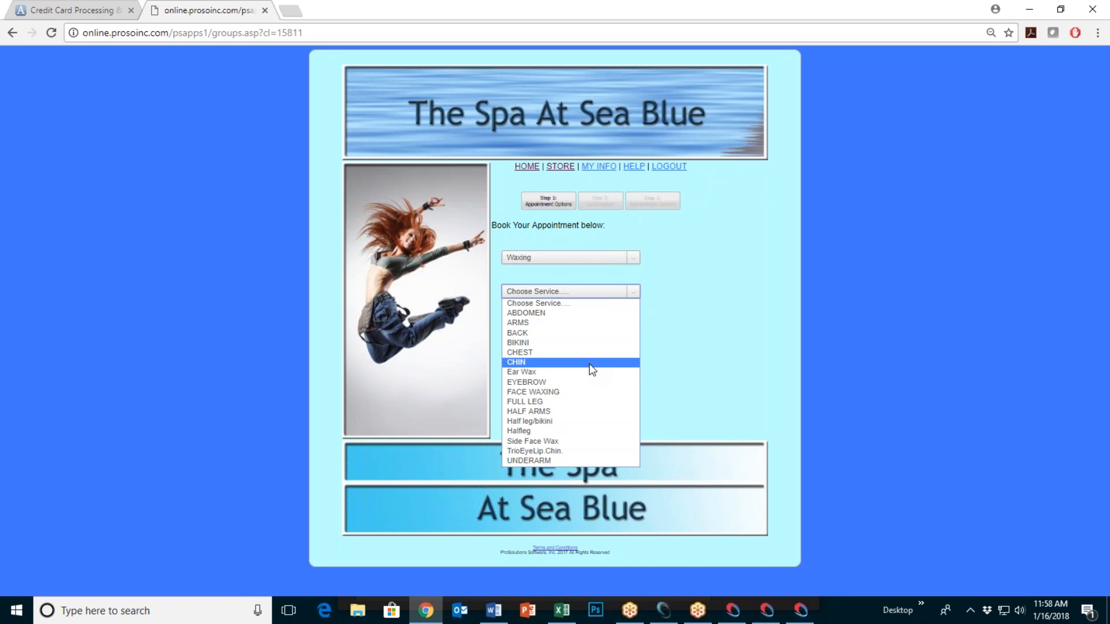
pyautogui.click(570, 405)
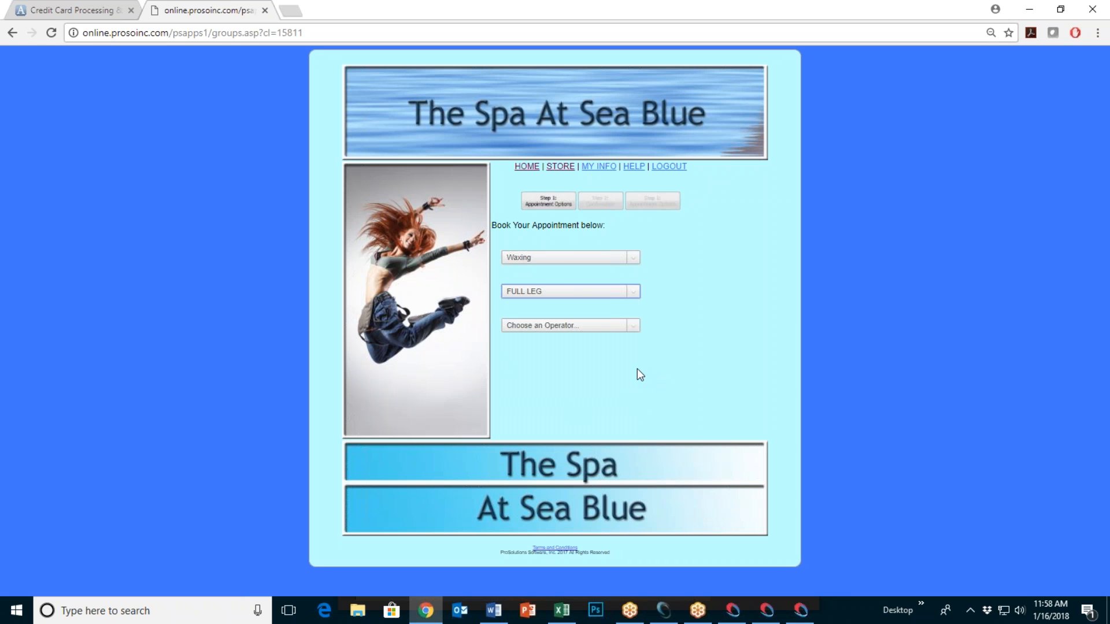
# Step: Choose the operator and set the appointment date to 01/17/2018
pyautogui.click(633, 326)
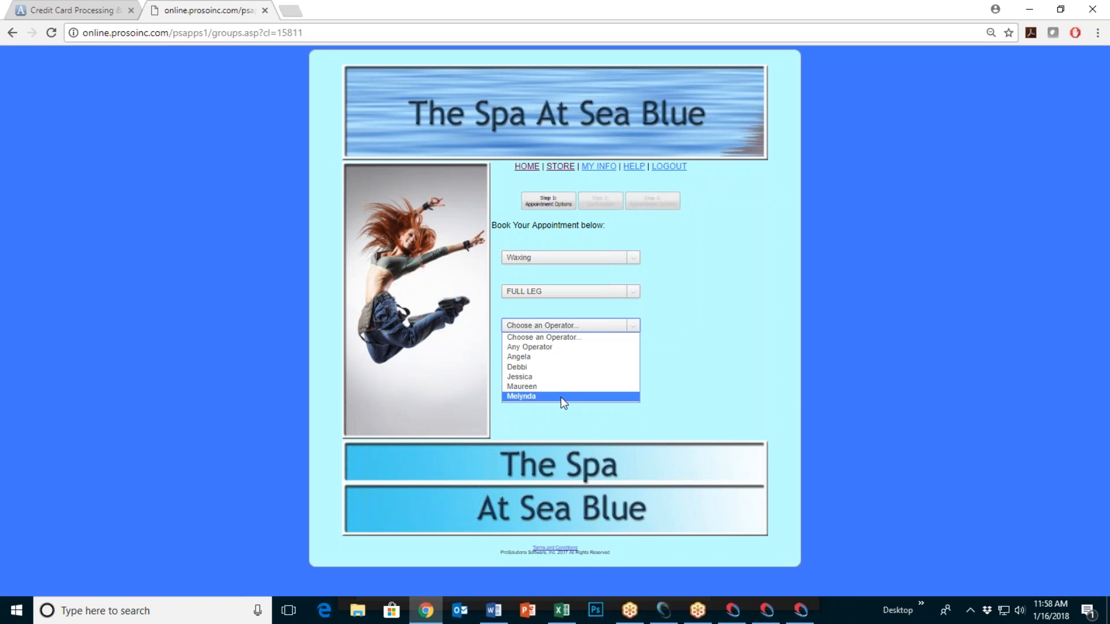
pyautogui.click(555, 357)
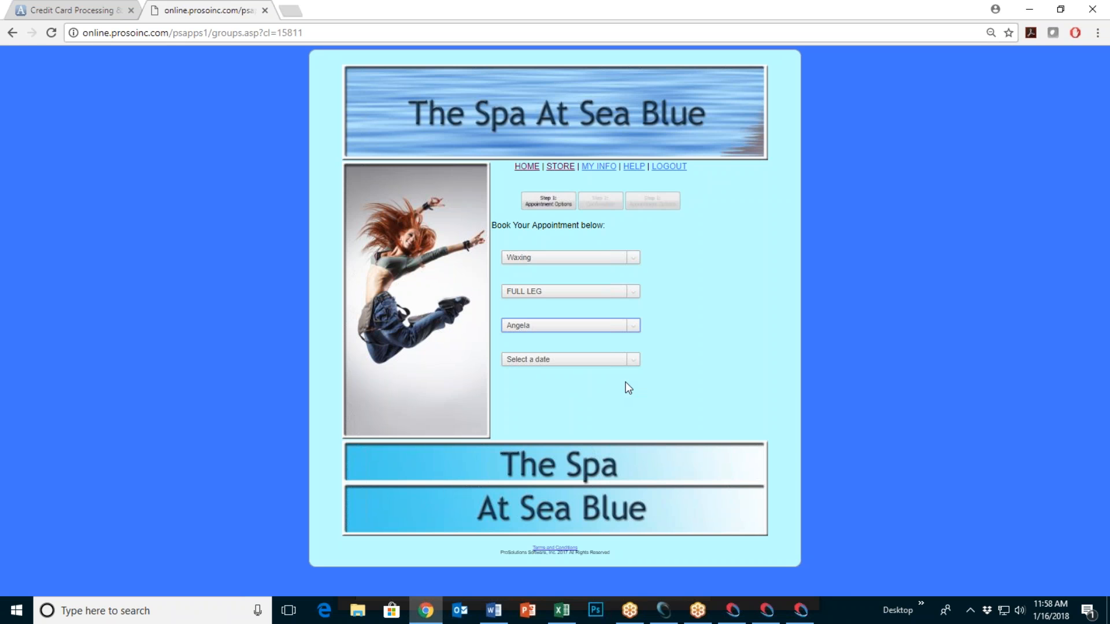
pyautogui.click(633, 360)
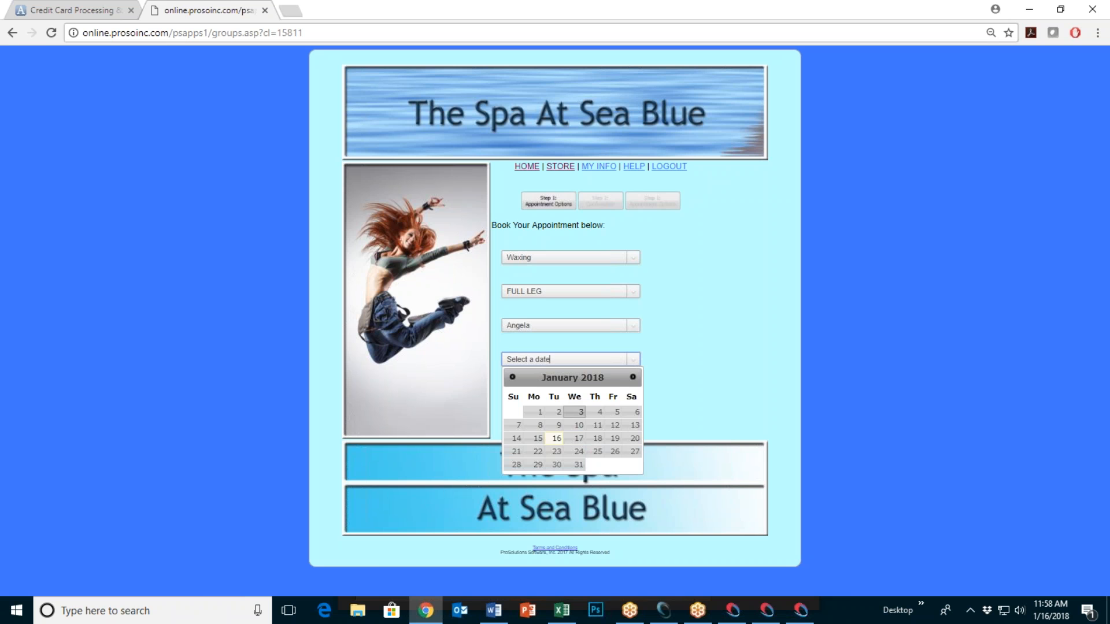
pyautogui.click(580, 445)
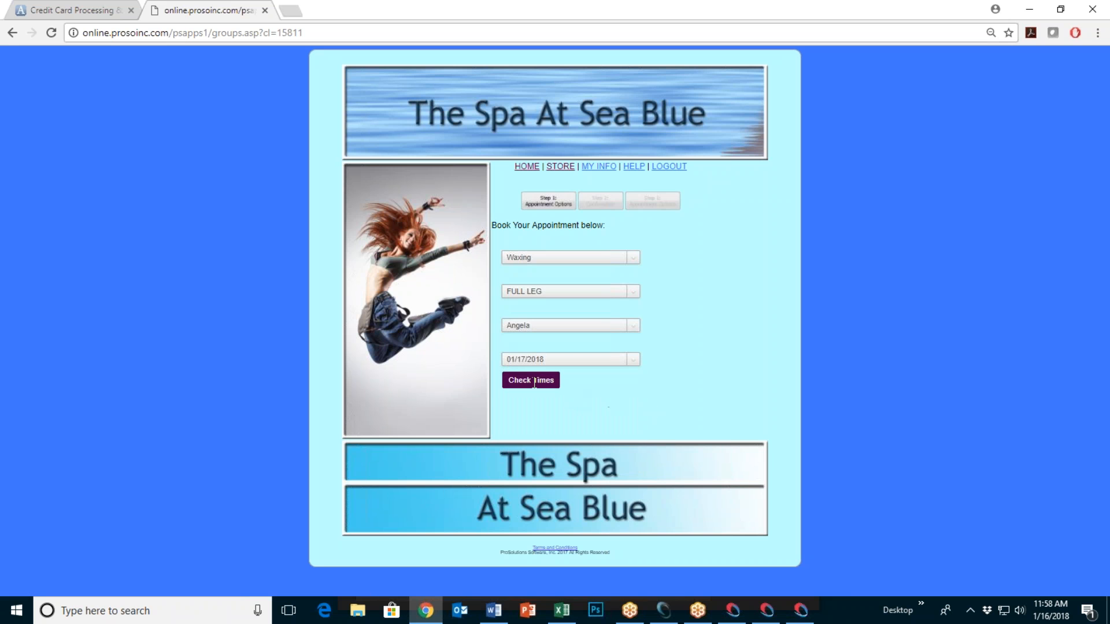
# Step: Check available times, select 1:00PM, and continue to the confirmation summary
pyautogui.click(534, 383)
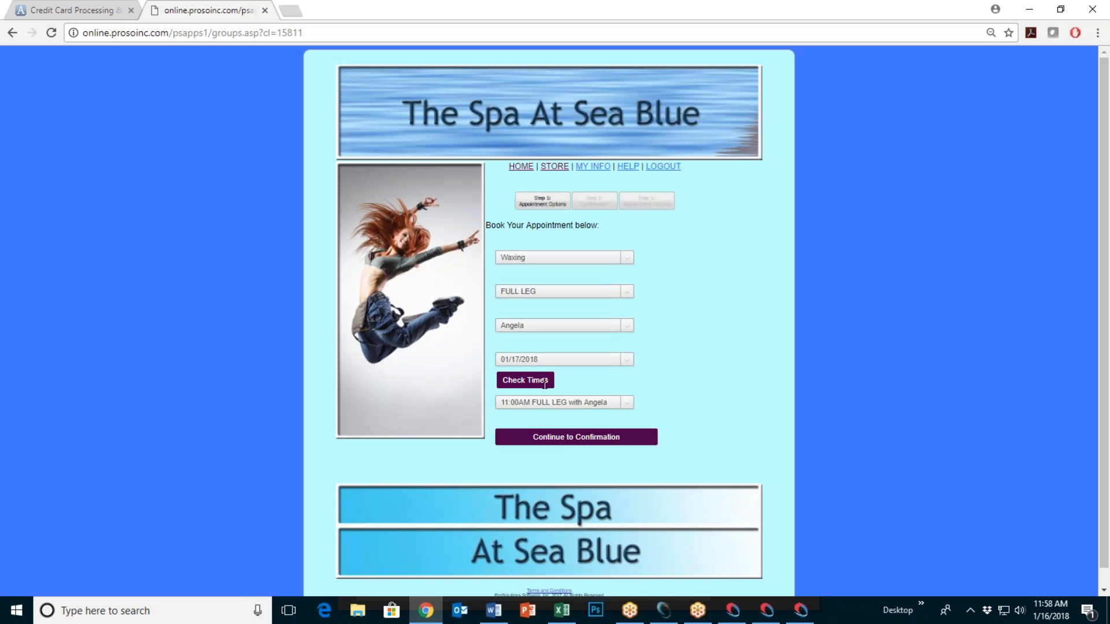
pyautogui.click(630, 402)
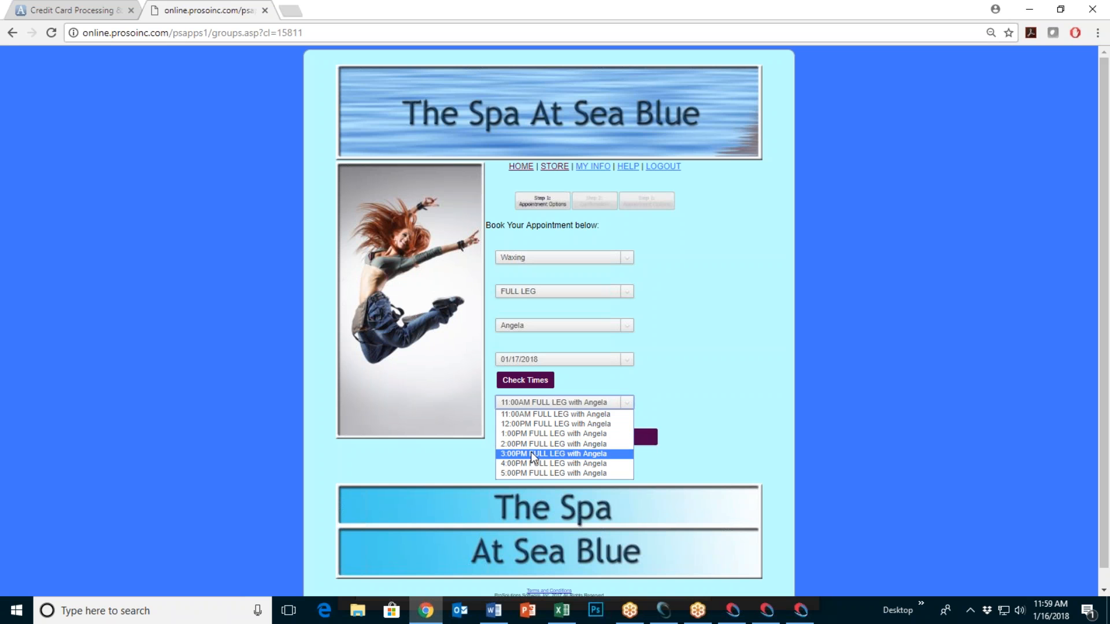
pyautogui.click(533, 433)
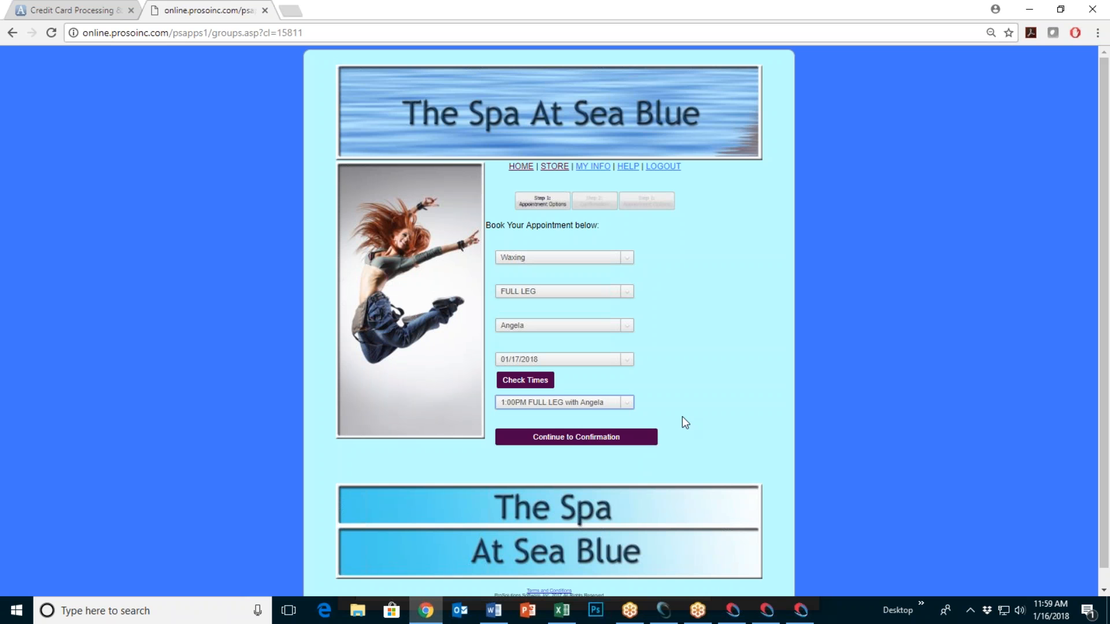
pyautogui.click(571, 437)
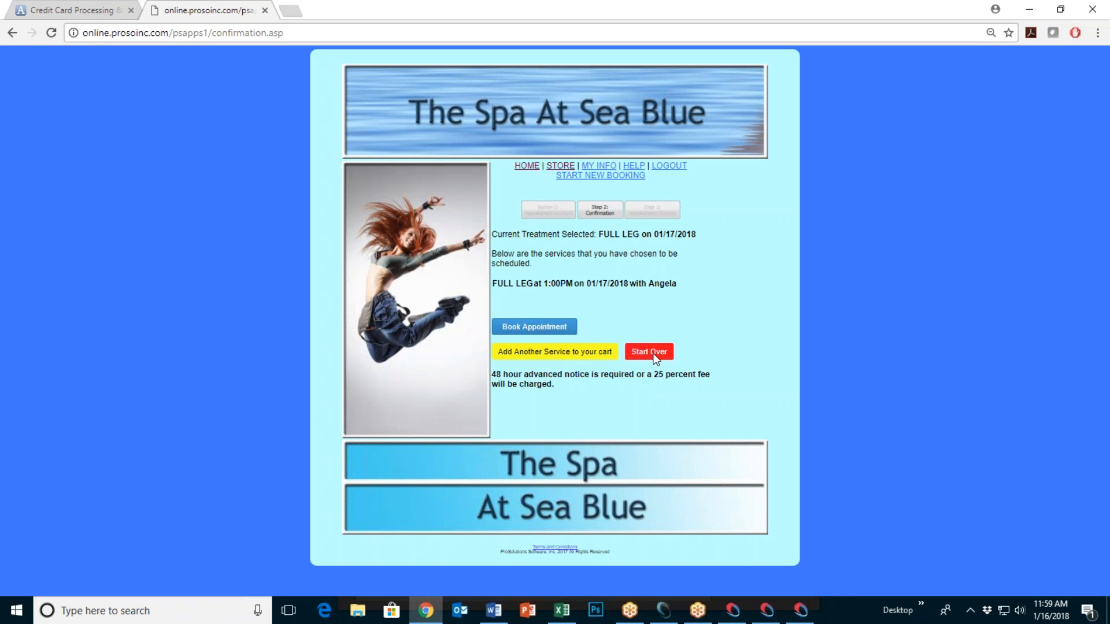
# Step: Book the FULL LEG appointment, then close the Setup Online Store form
pyautogui.click(531, 323)
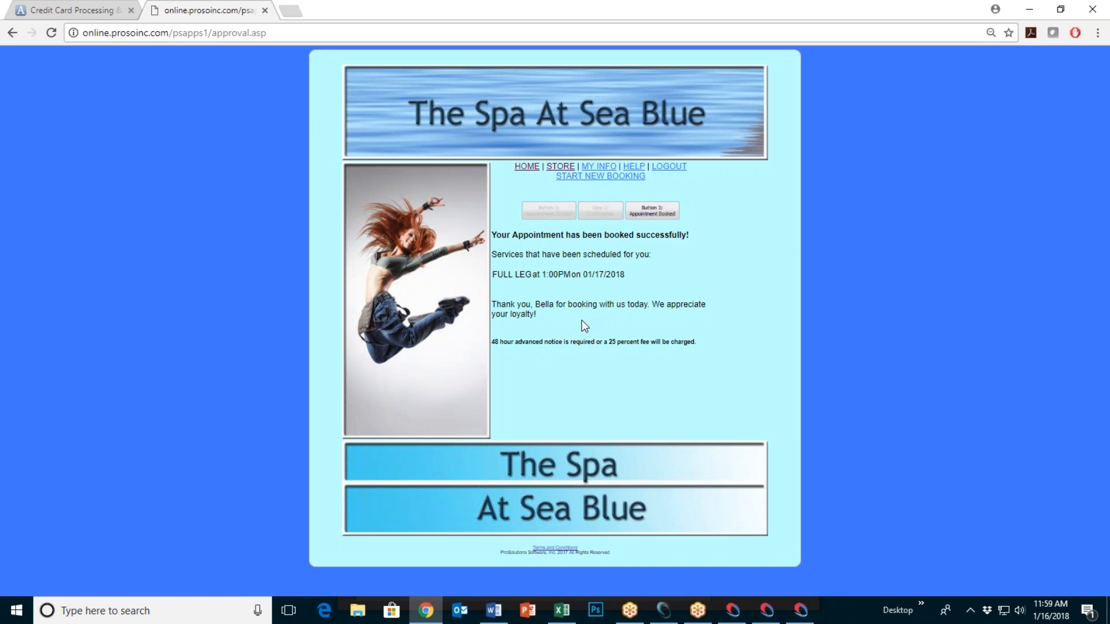
pyautogui.click(663, 610)
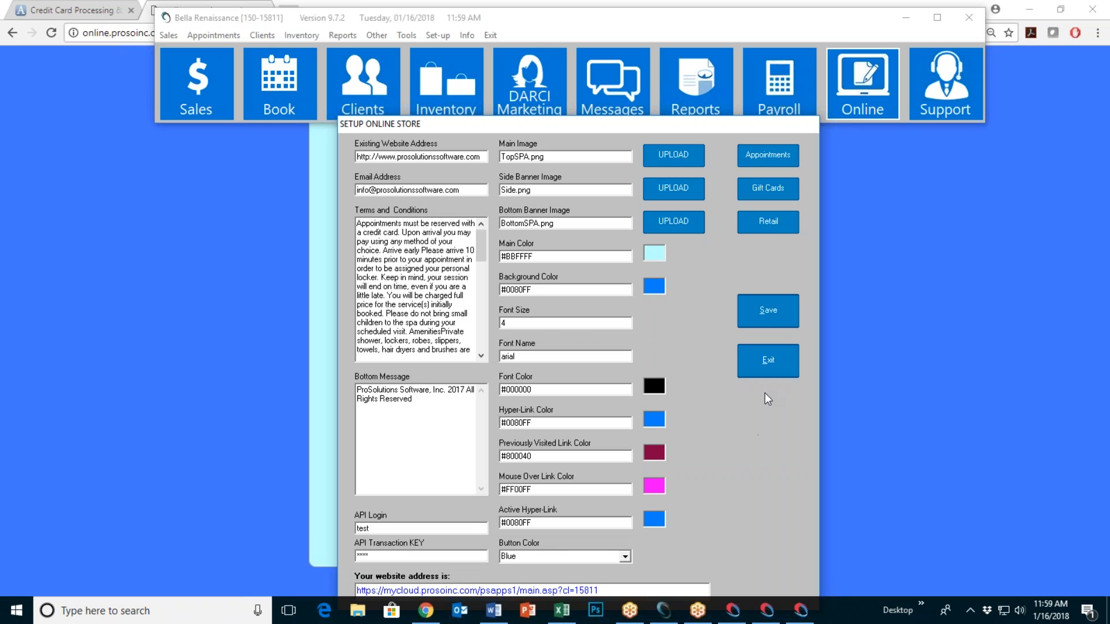
pyautogui.click(774, 364)
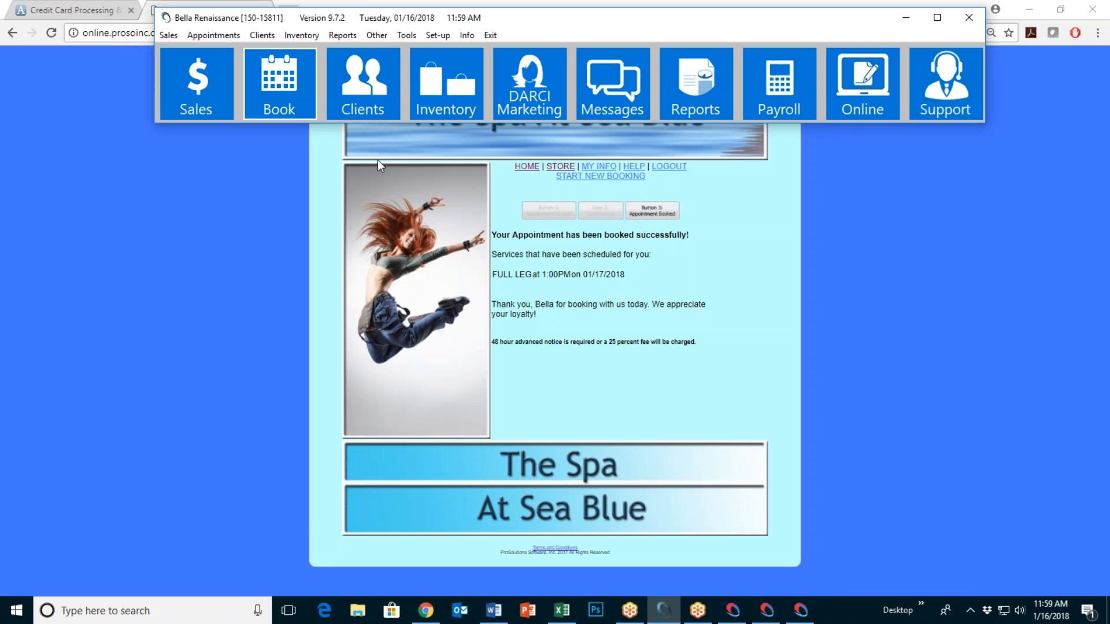
# Step: Verify the web FULL LEG booking at 1:00PM on January 17, 2018, then exit and minimize Chrome
pyautogui.click(282, 95)
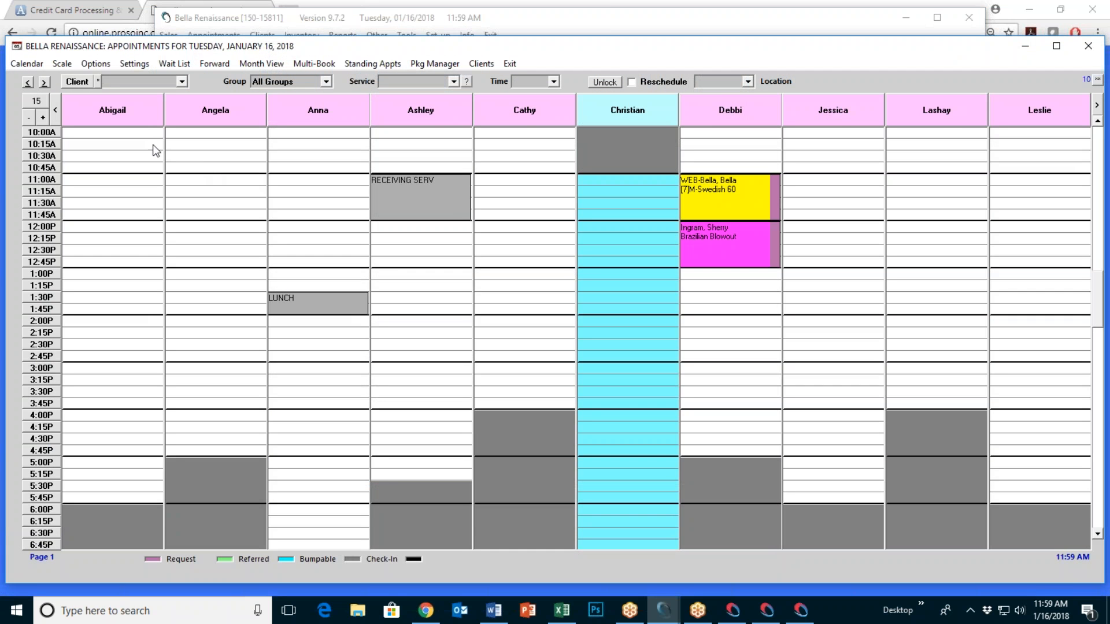
pyautogui.click(44, 83)
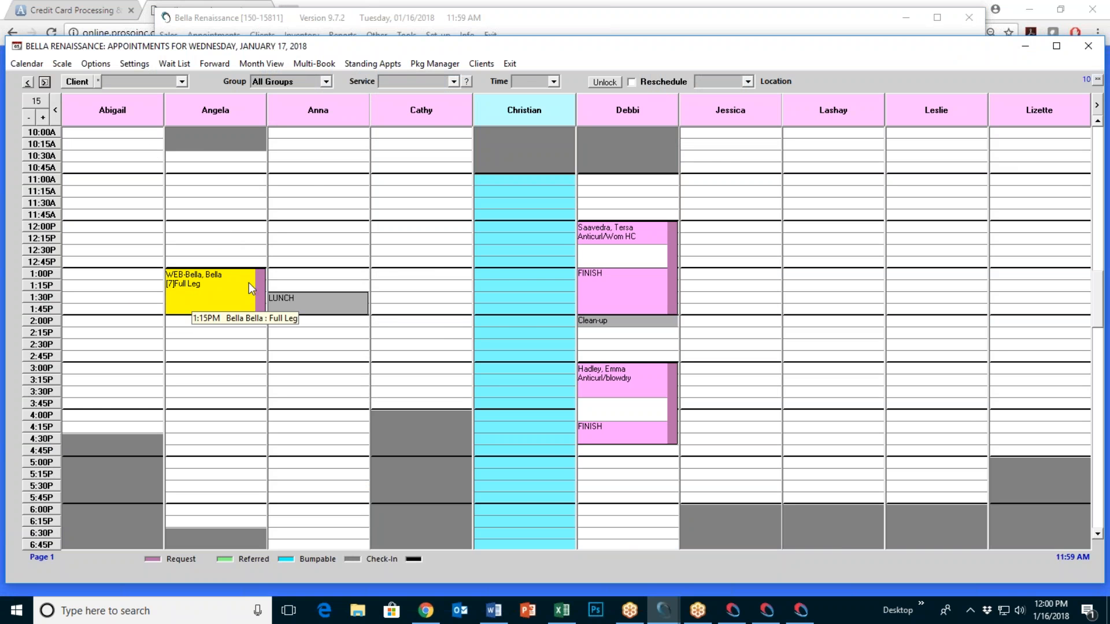
pyautogui.click(509, 65)
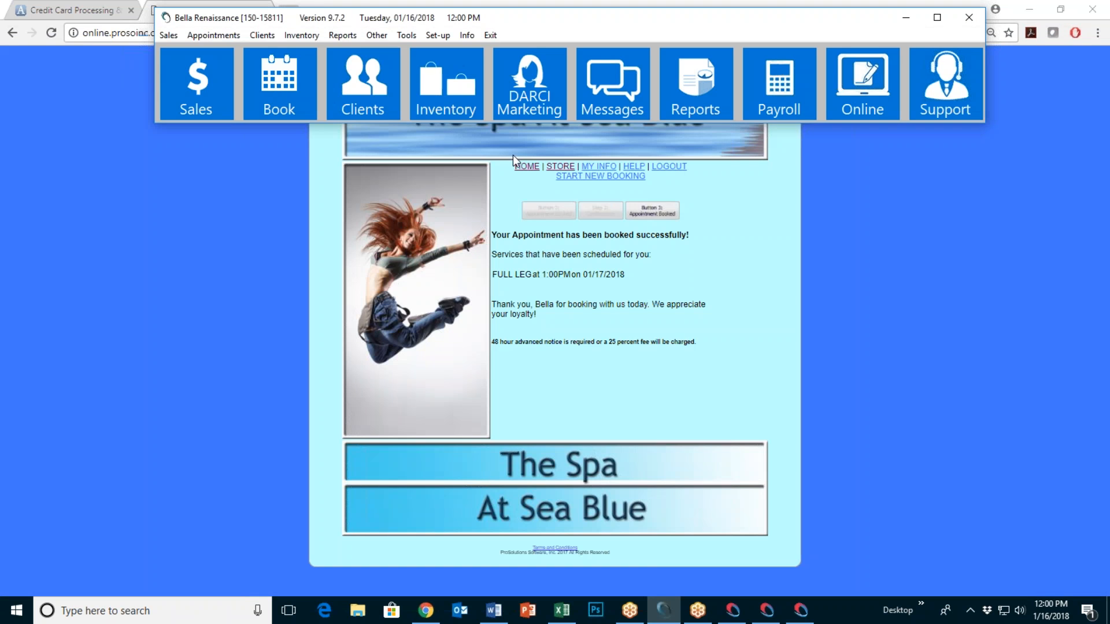
pyautogui.click(738, 263)
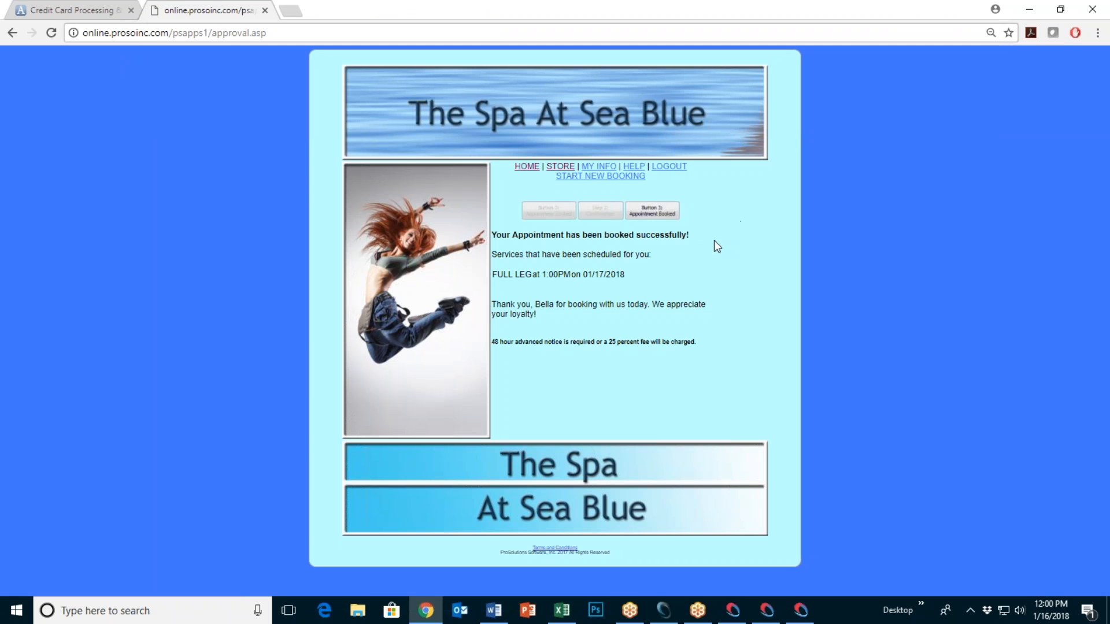
pyautogui.click(566, 176)
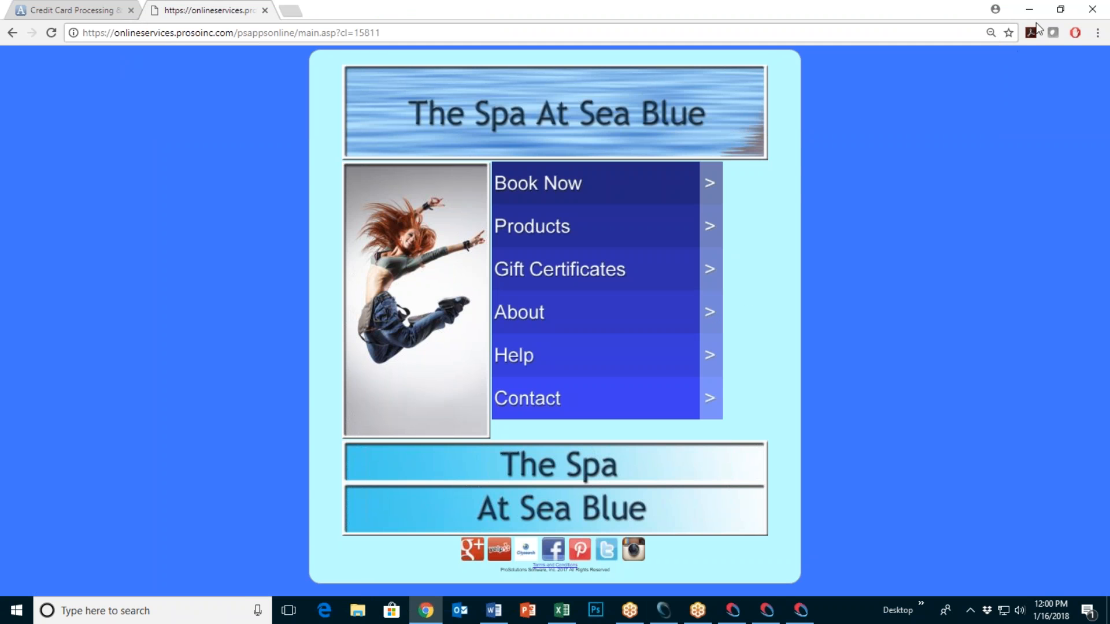
pyautogui.click(1029, 10)
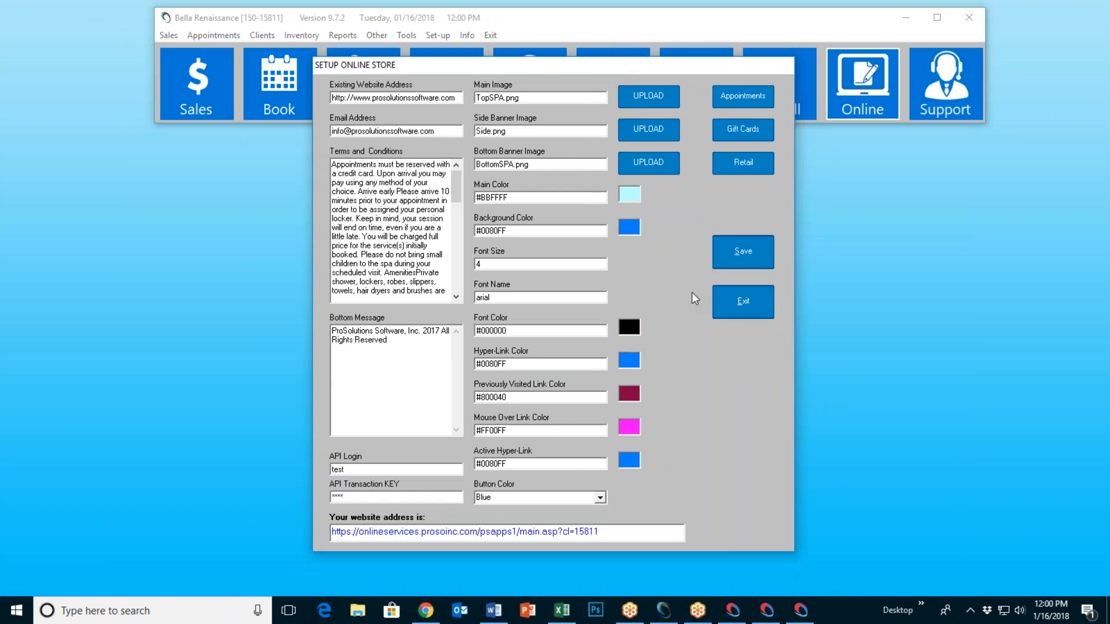
# Step: Open the Gift Cards/Certs store settings from the Setup Online Store window
pyautogui.click(735, 133)
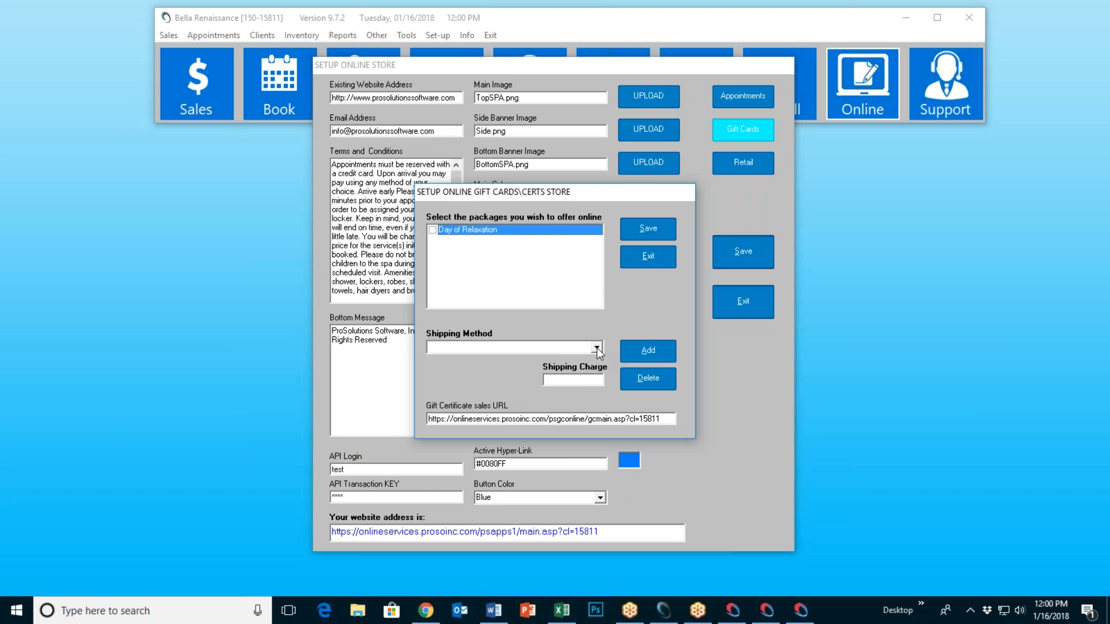
# Step: Delete the Email, UPS 2nd Day and USPS First Class shipping methods and save
pyautogui.click(596, 348)
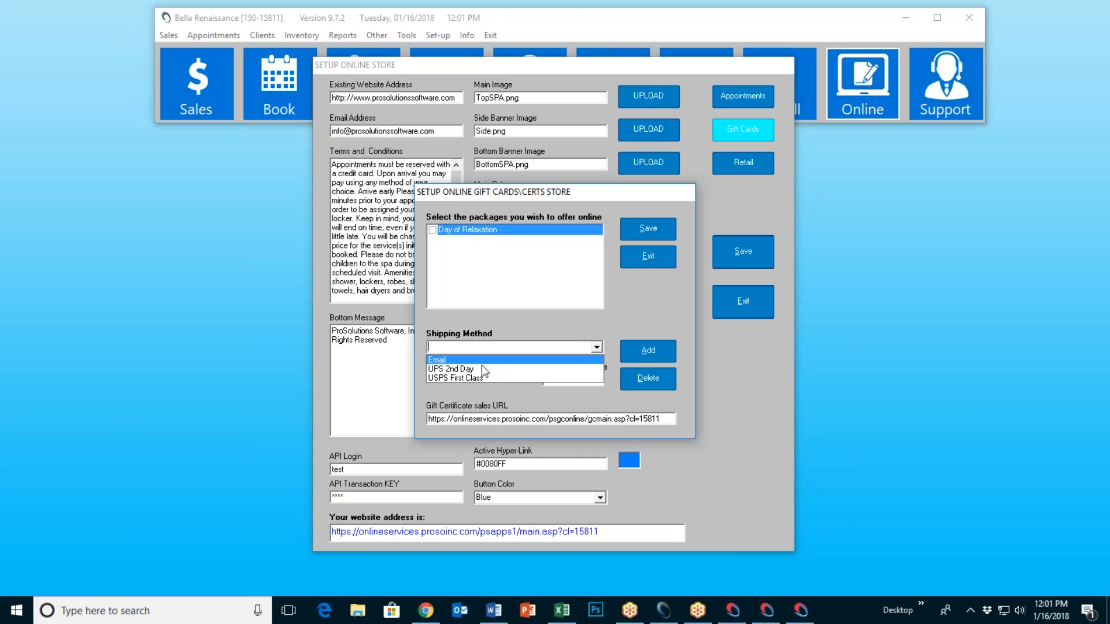
pyautogui.click(479, 361)
pyautogui.click(648, 378)
pyautogui.click(545, 347)
pyautogui.click(543, 359)
pyautogui.click(641, 380)
pyautogui.click(549, 347)
pyautogui.click(553, 359)
pyautogui.click(643, 387)
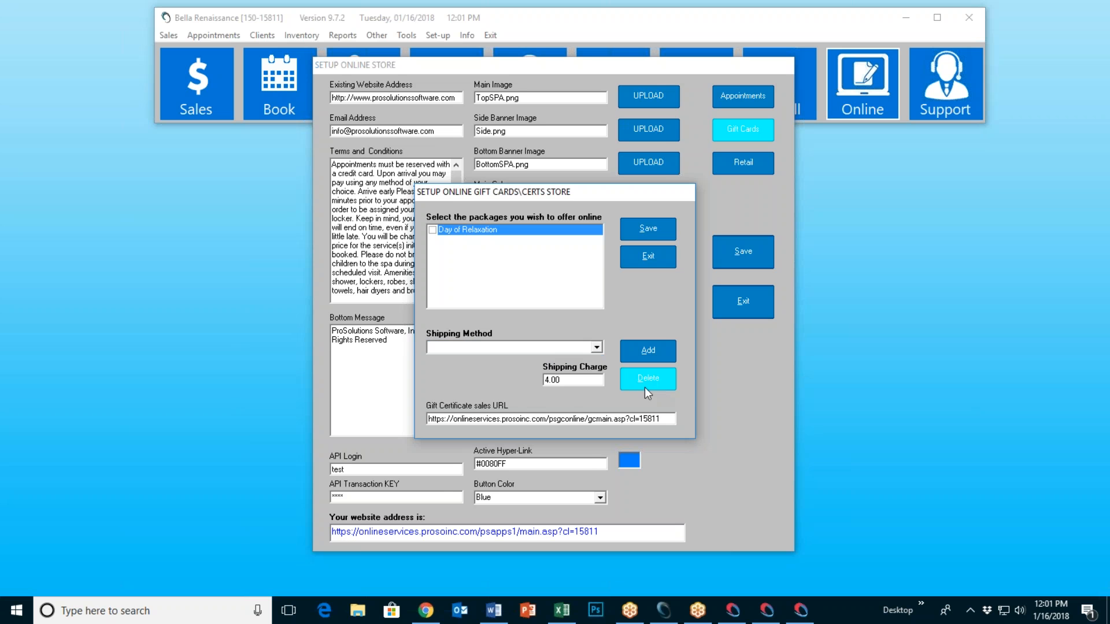
pyautogui.click(658, 259)
pyautogui.click(591, 345)
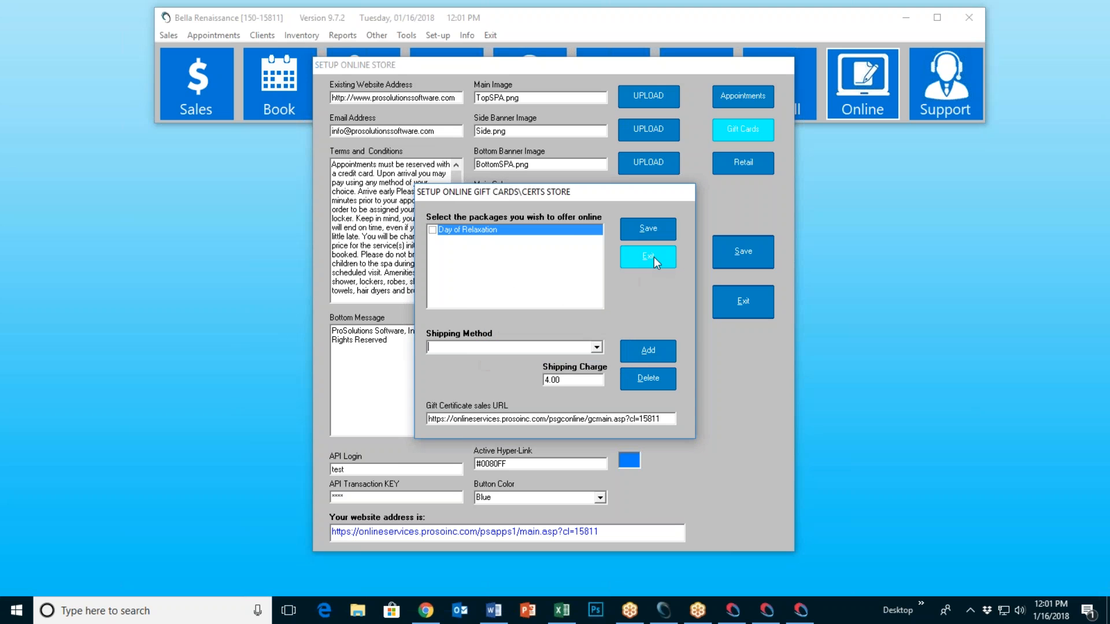
# Step: Add an Email shipping method with a 0.0 shipping charge
pyautogui.click(653, 257)
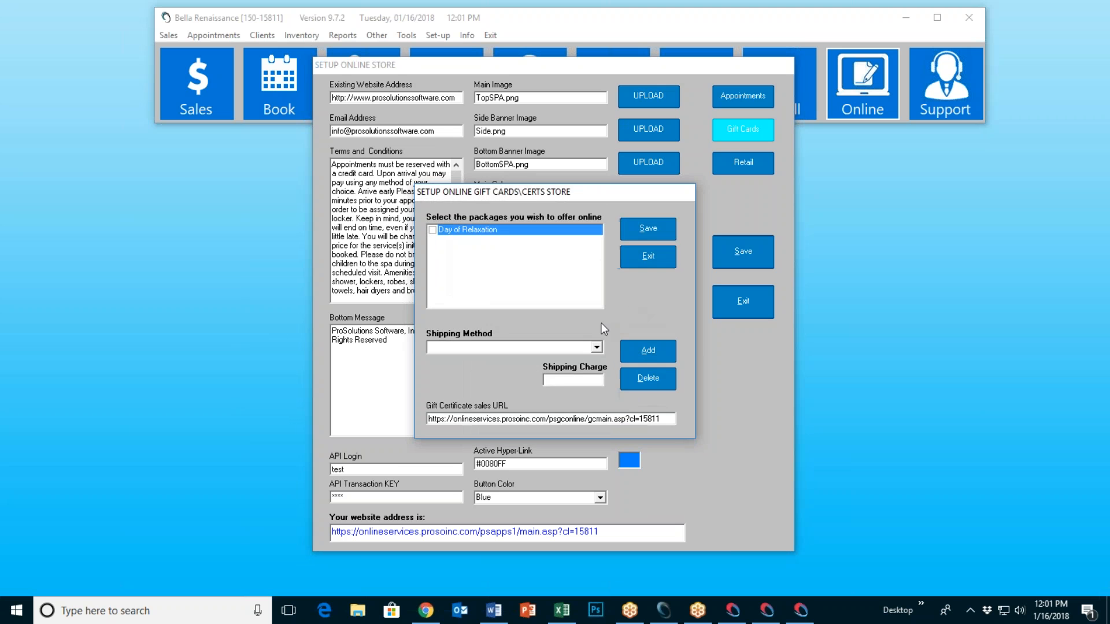
pyautogui.click(595, 347)
pyautogui.click(624, 309)
pyautogui.write('Email')
pyautogui.click(556, 382)
pyautogui.write('0.0')
pyautogui.click(650, 349)
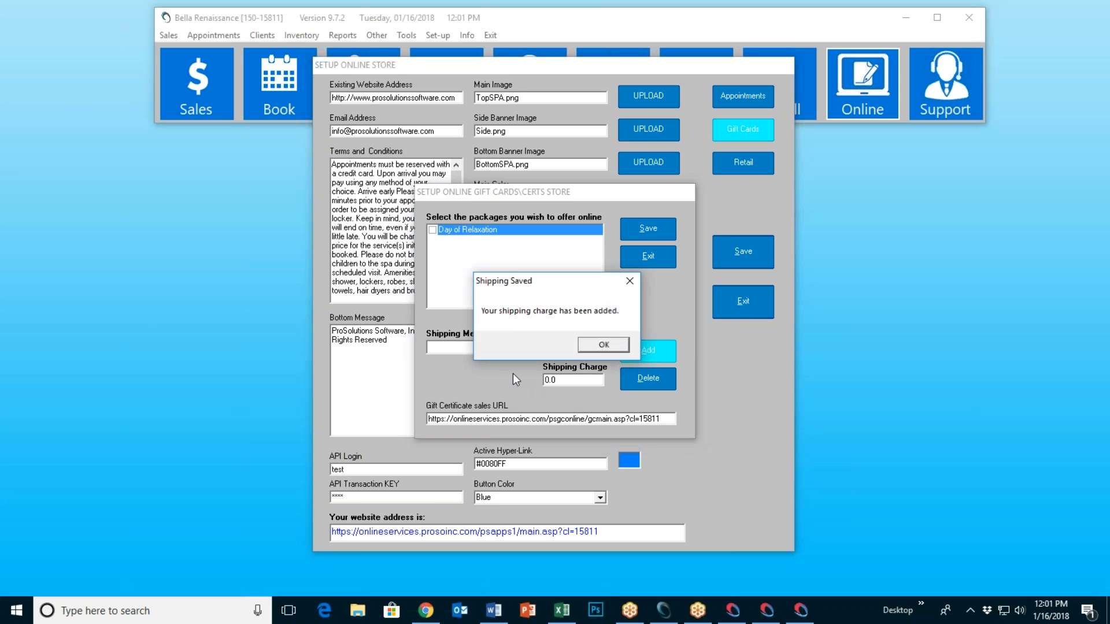
pyautogui.click(601, 345)
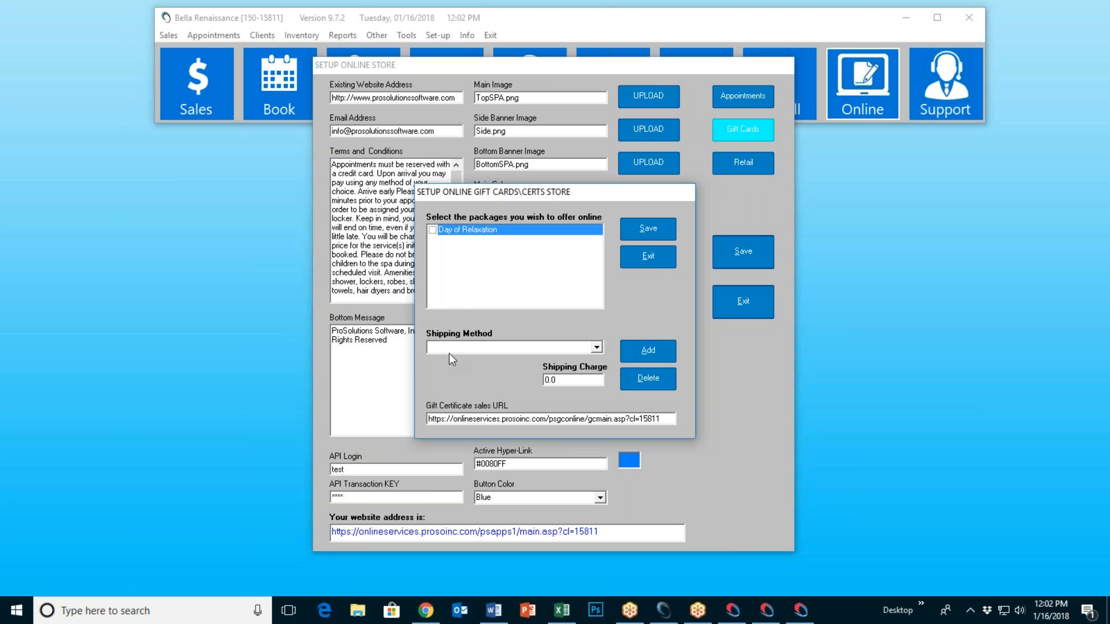
# Step: Add a USPS First Class shipping method with a 4.00 shipping charge
pyautogui.write('USPS First Class')
pyautogui.press('Tab')
pyautogui.write('4.00')
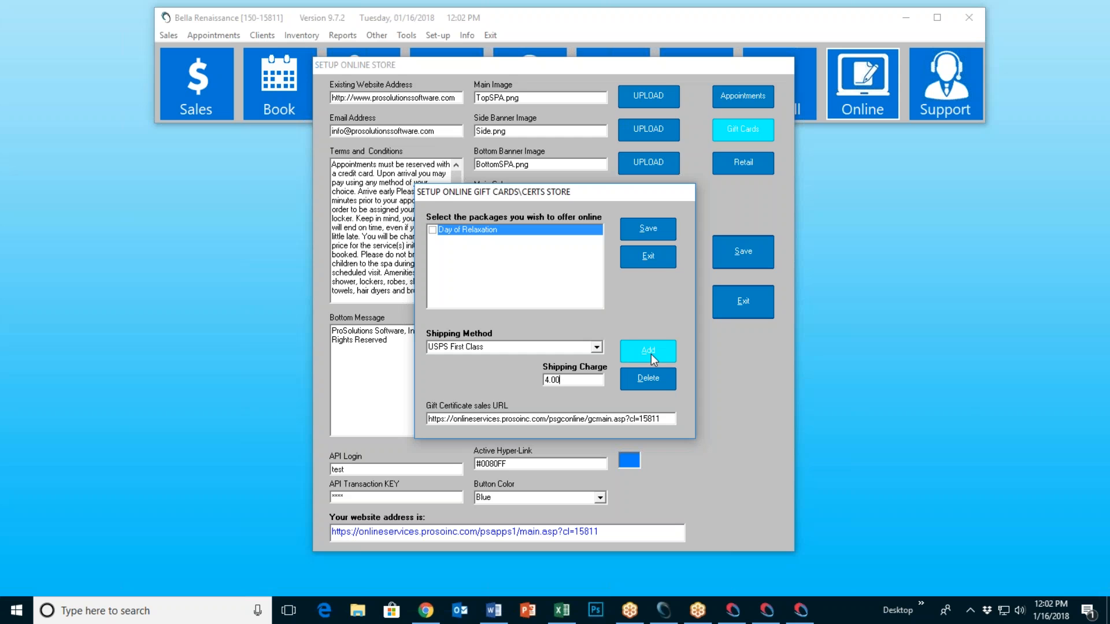
pyautogui.click(650, 352)
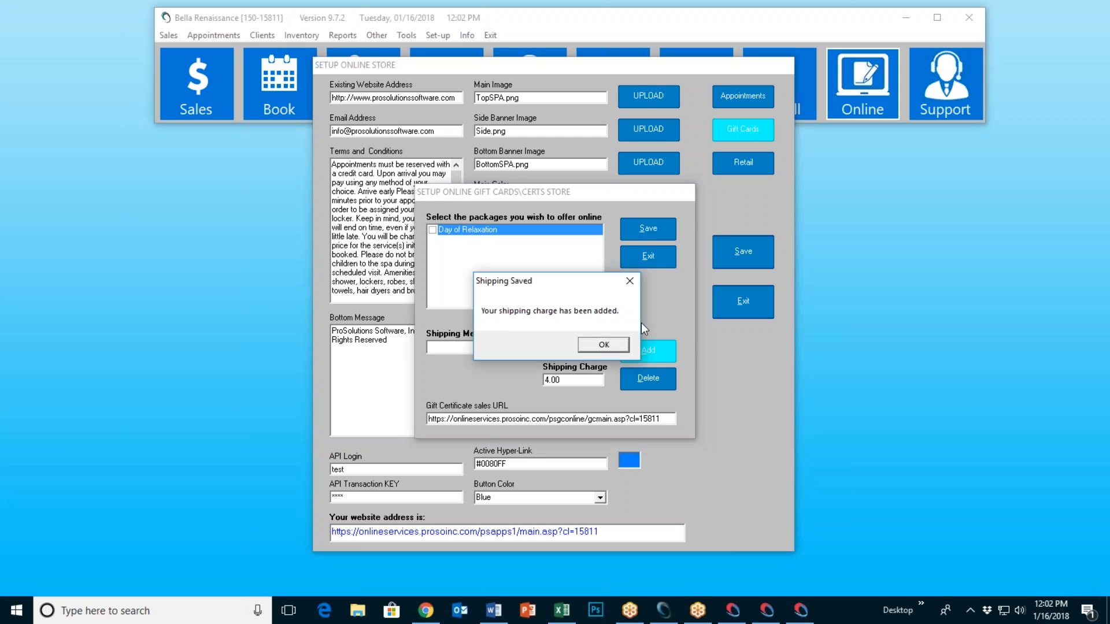
pyautogui.click(601, 345)
pyautogui.click(597, 347)
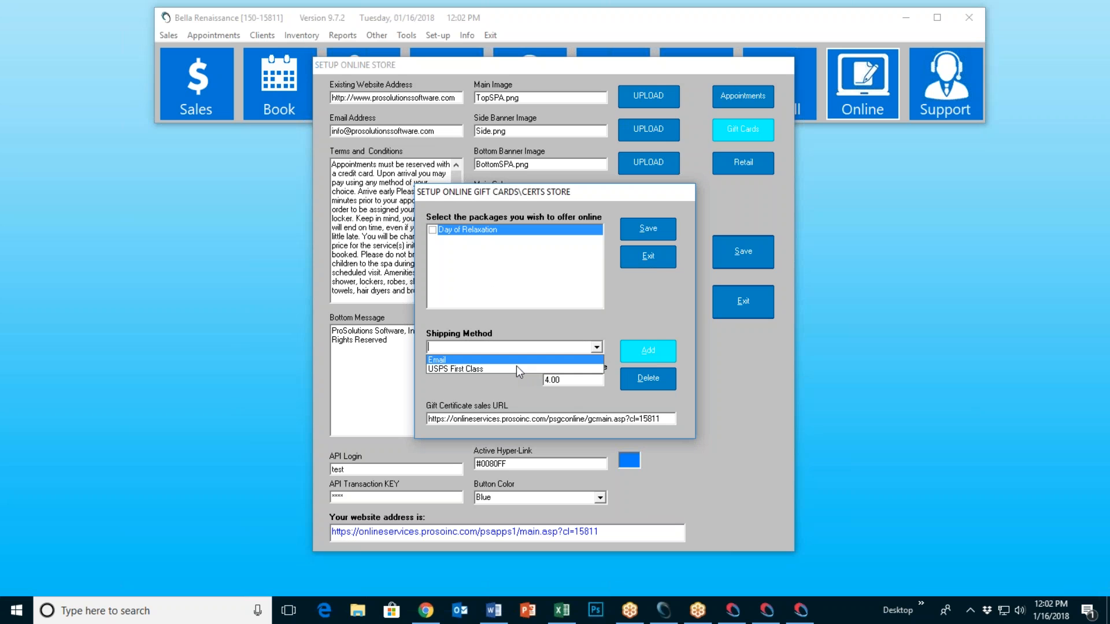
pyautogui.click(637, 301)
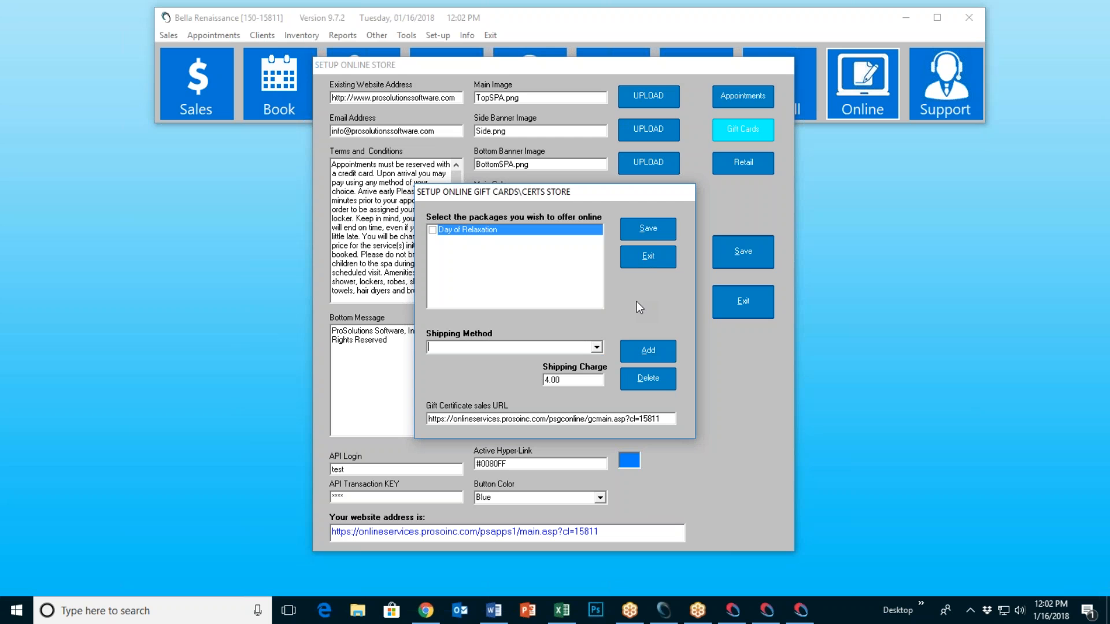
# Step: Save the gift card store settings and exit both store setup dialogs
pyautogui.click(643, 232)
pyautogui.click(590, 348)
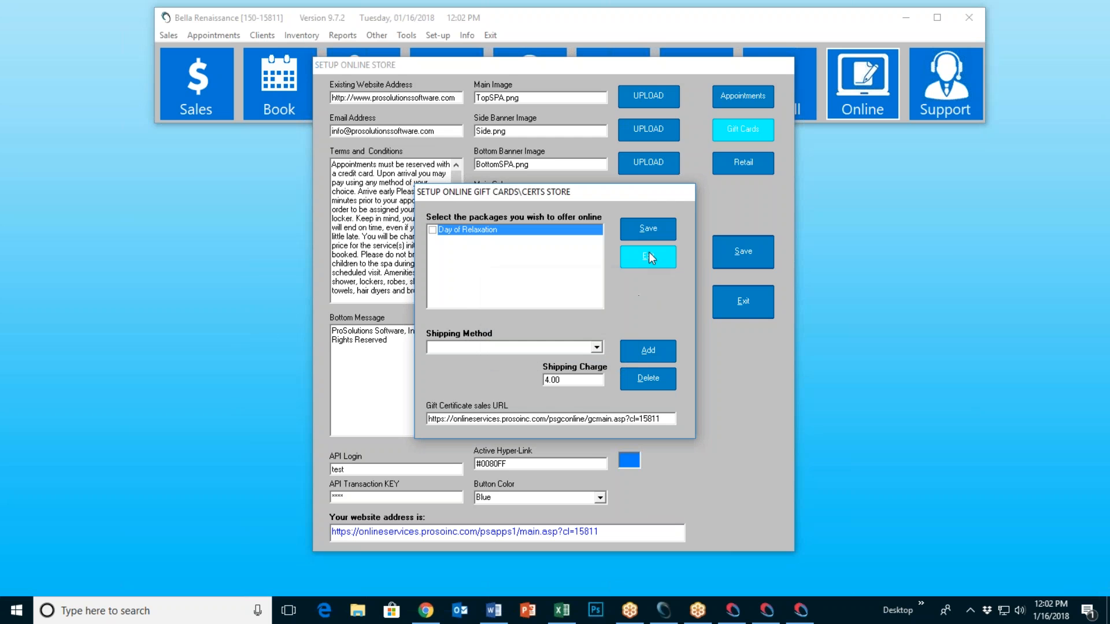
pyautogui.click(648, 257)
pyautogui.click(743, 312)
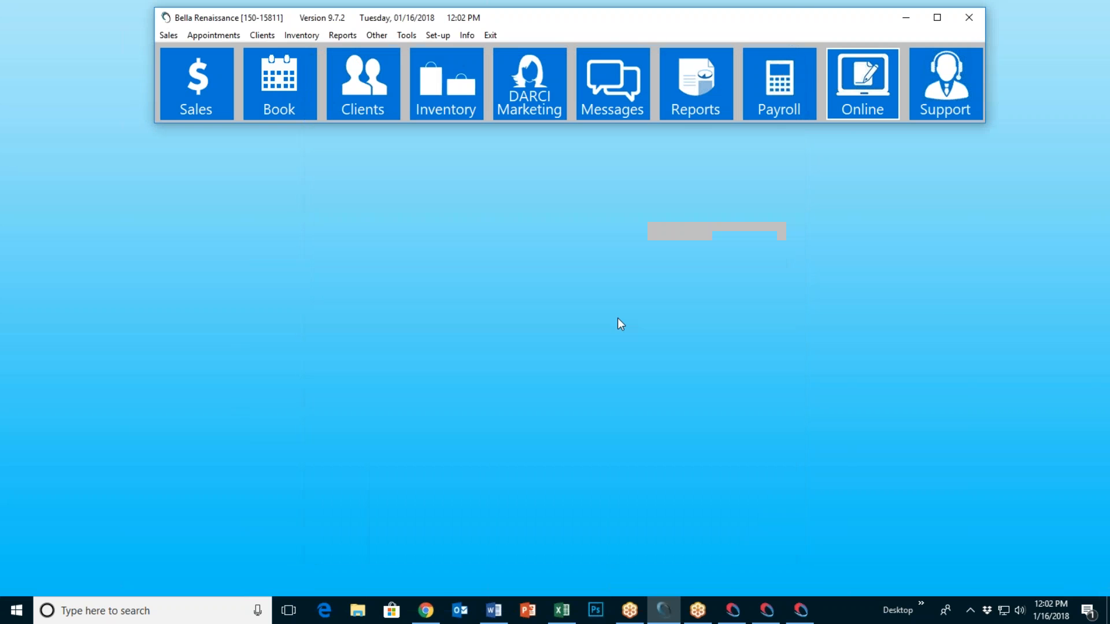
# Step: Open the spa store's gift certificate purchase form in Chrome at 80% zoom
pyautogui.click(426, 610)
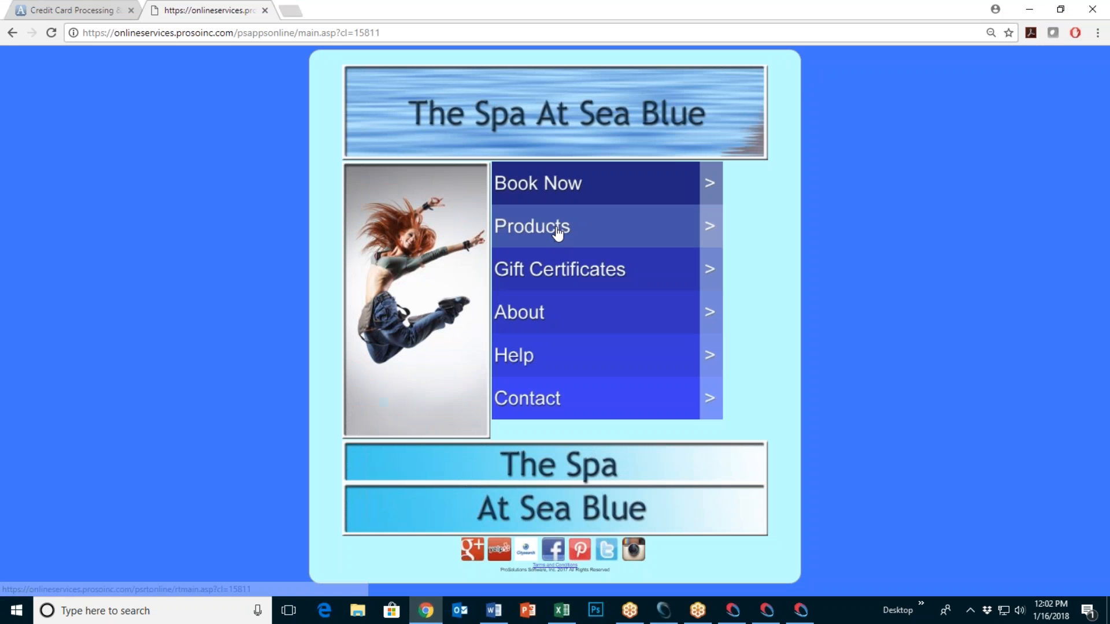
pyautogui.click(560, 227)
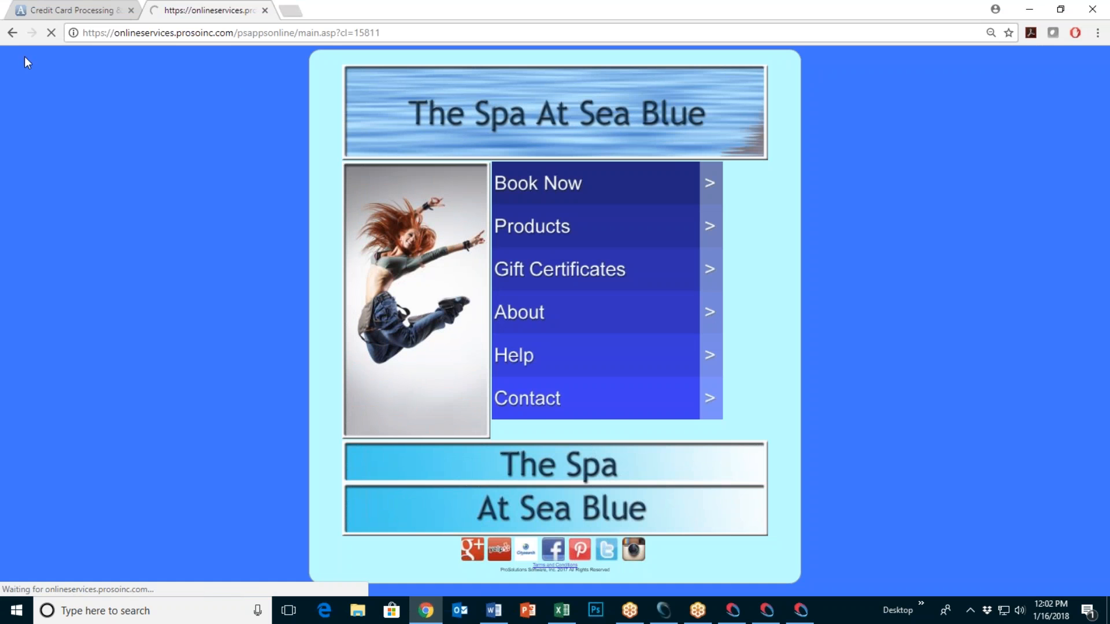
pyautogui.click(12, 34)
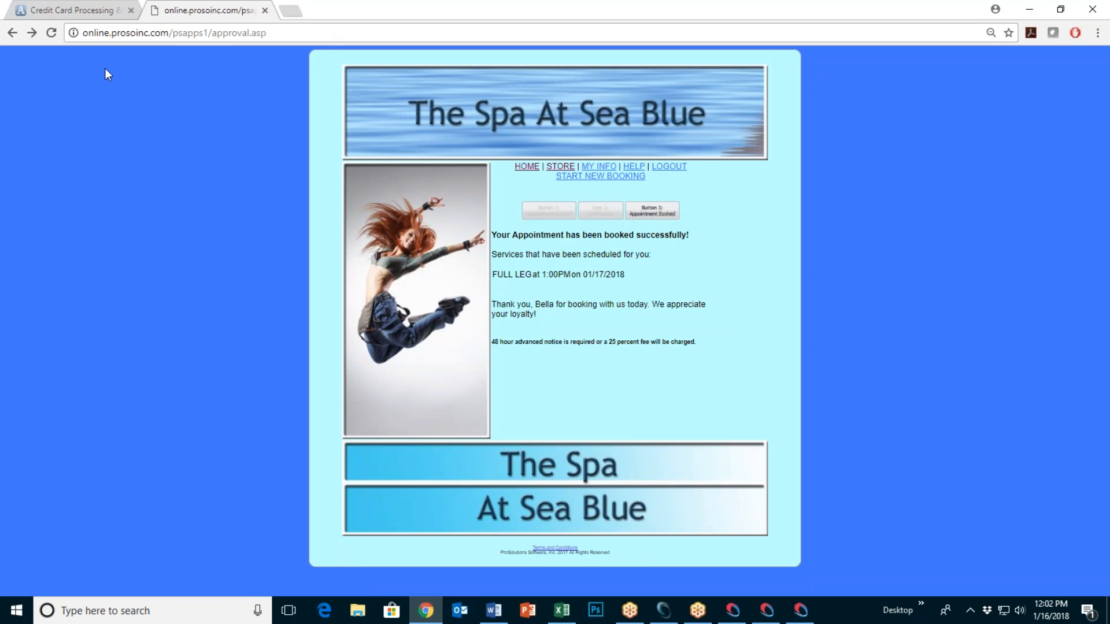
pyautogui.click(559, 169)
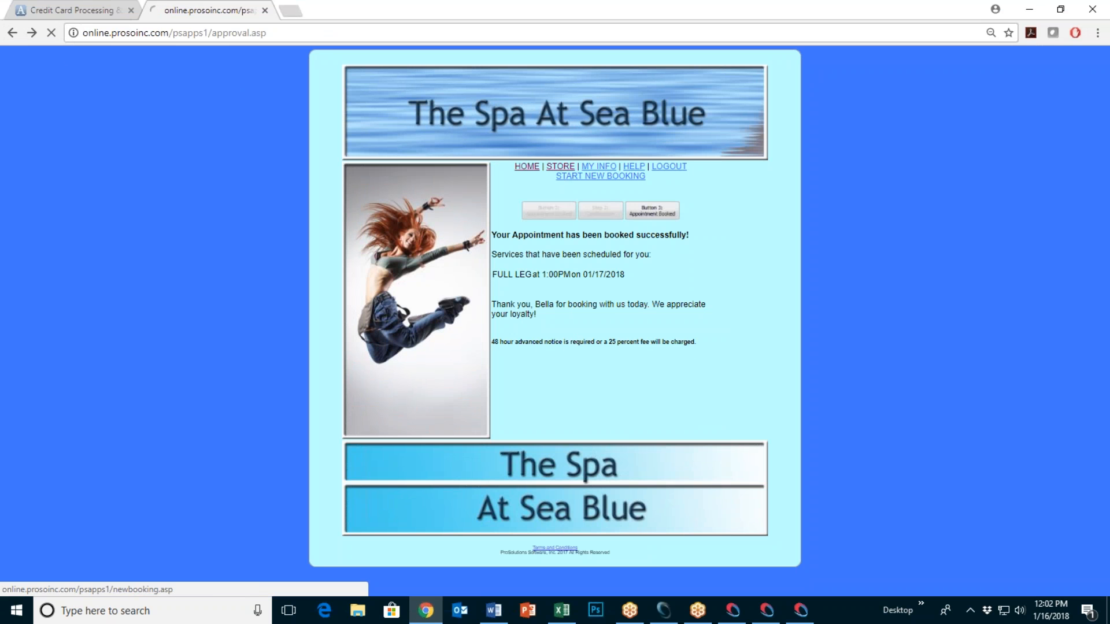
pyautogui.click(568, 283)
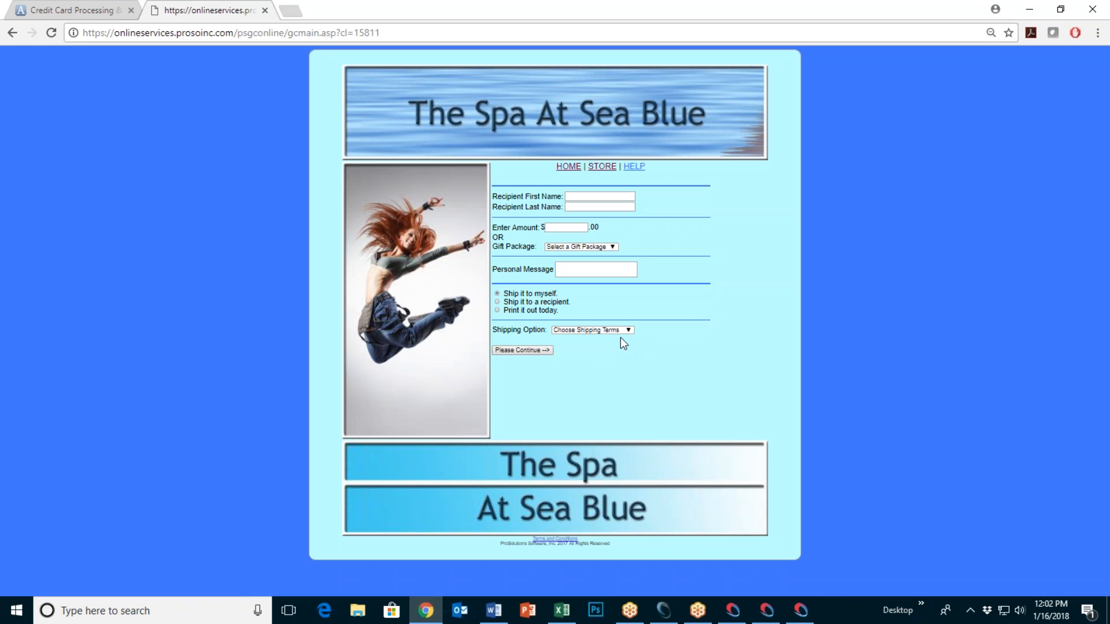
pyautogui.hotkey('ctrl', '+')
pyautogui.hotkey('ctrl', '+')
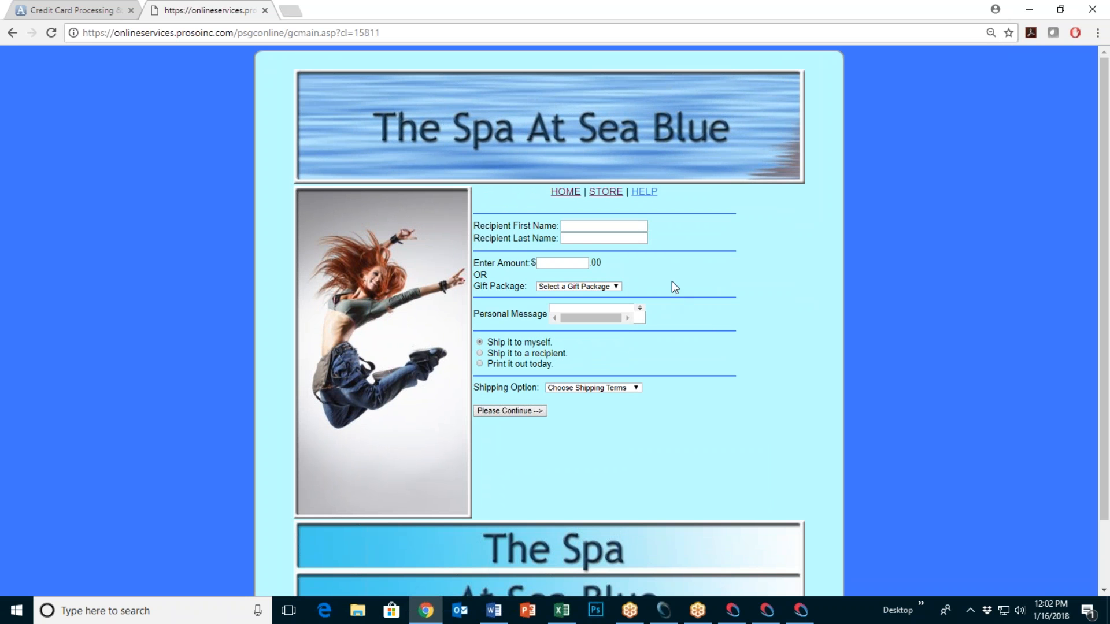
# Step: Enter the recipient's first and last name and a gift amount of 100
pyautogui.click(580, 226)
pyautogui.press('Tab')
pyautogui.press('Tab')
pyautogui.write('100')
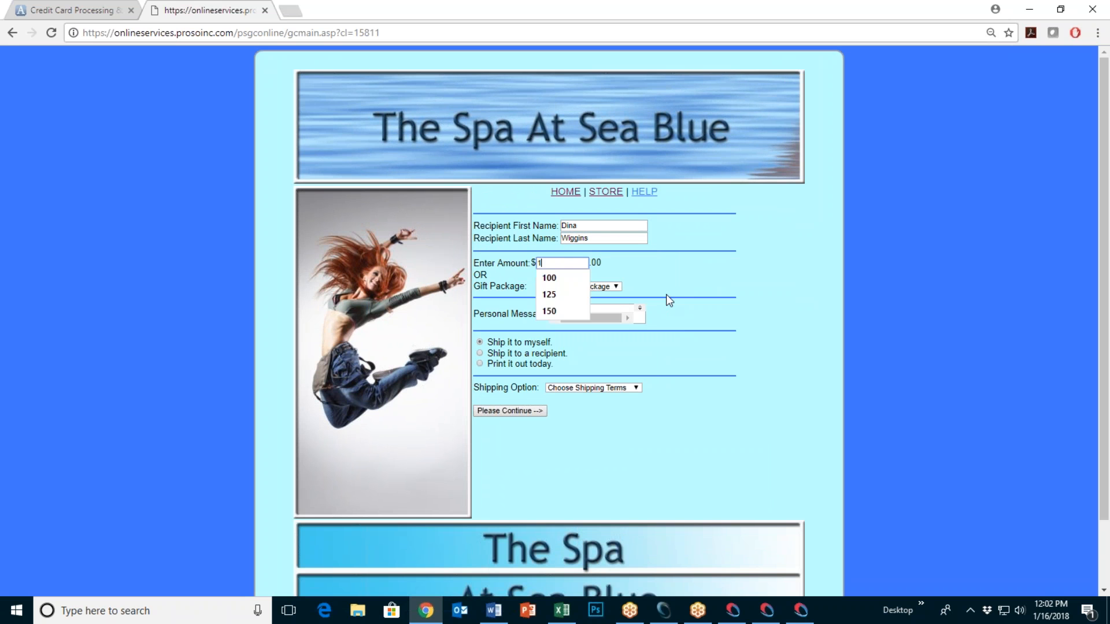
pyautogui.click(685, 277)
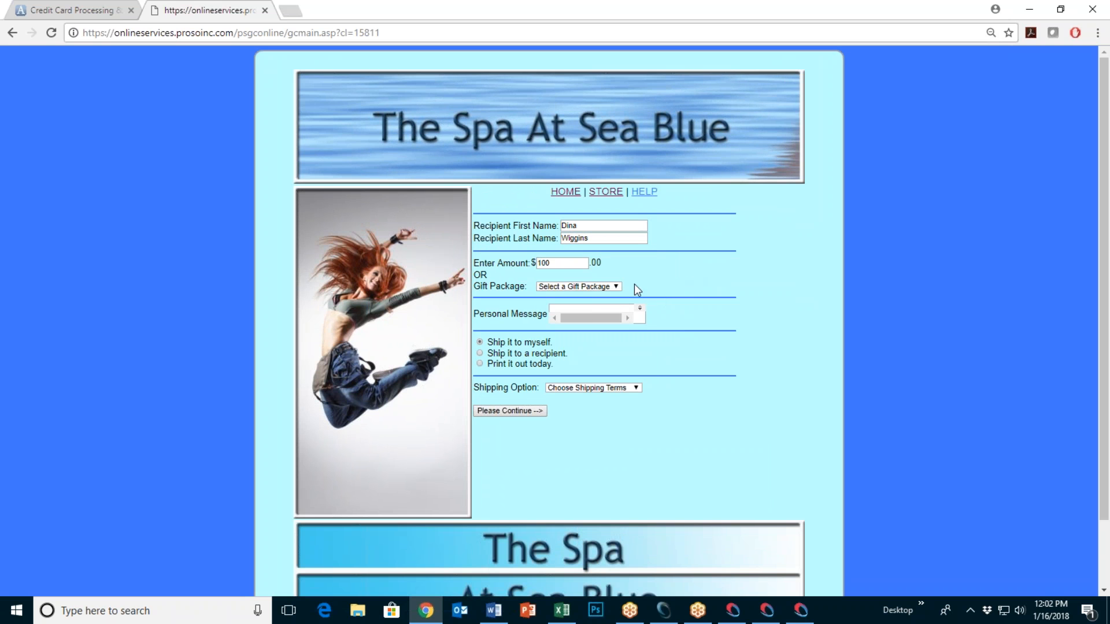
pyautogui.click(616, 287)
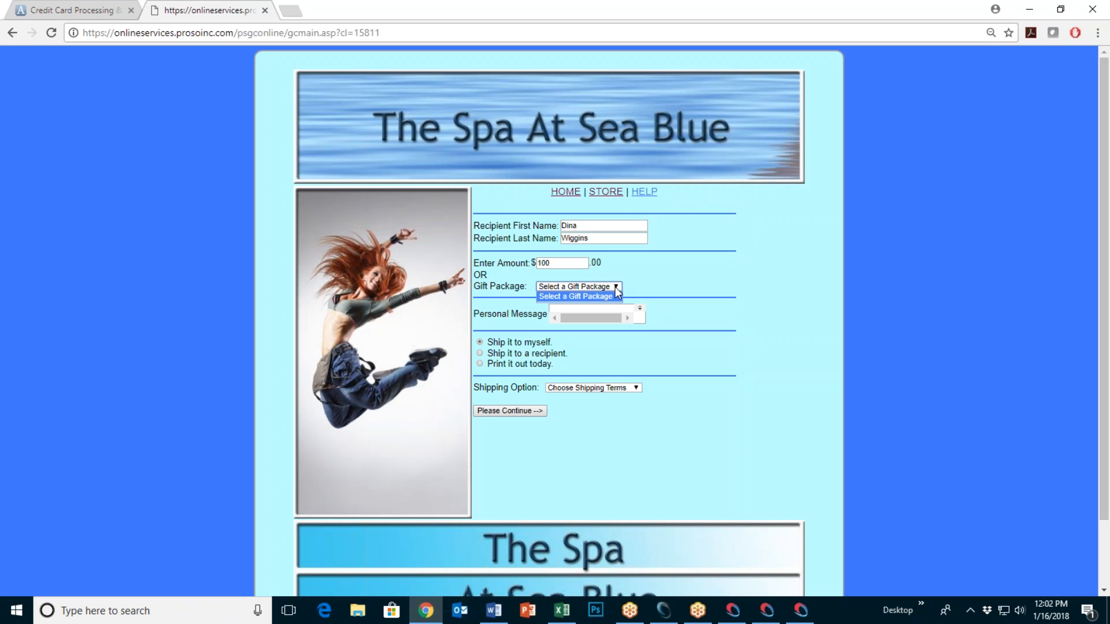
pyautogui.click(663, 282)
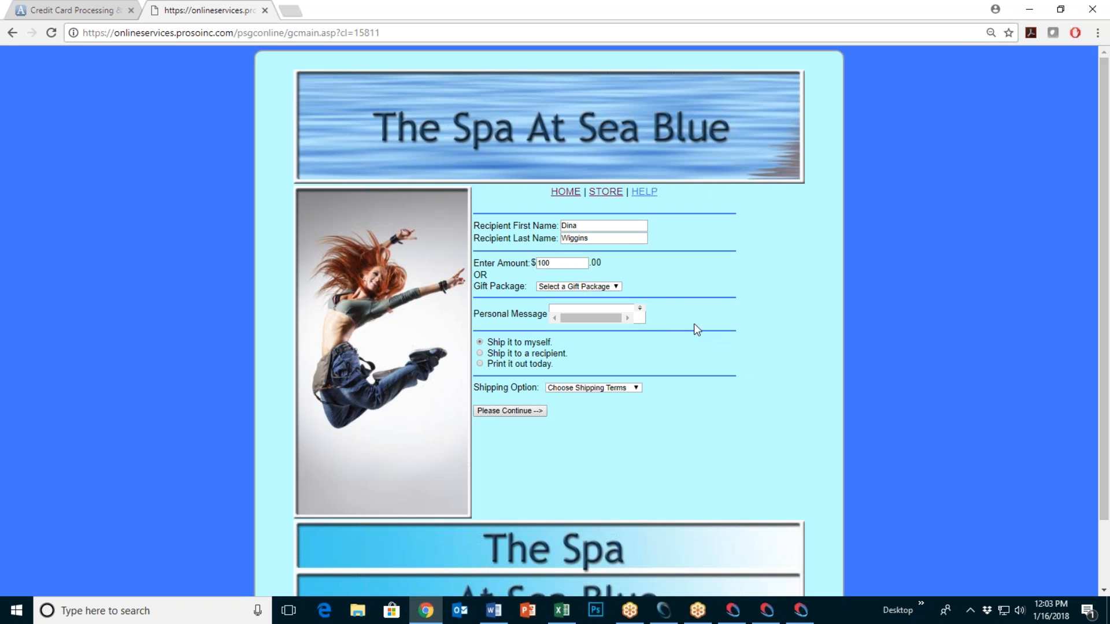
# Step: Add the message 'Coneratulaions on being married to me!', choose Email - $0.00 shipping, and continue
pyautogui.click(572, 309)
pyautogui.write('Conera')
pyautogui.write('tulaions on be')
pyautogui.write('ing married to me')
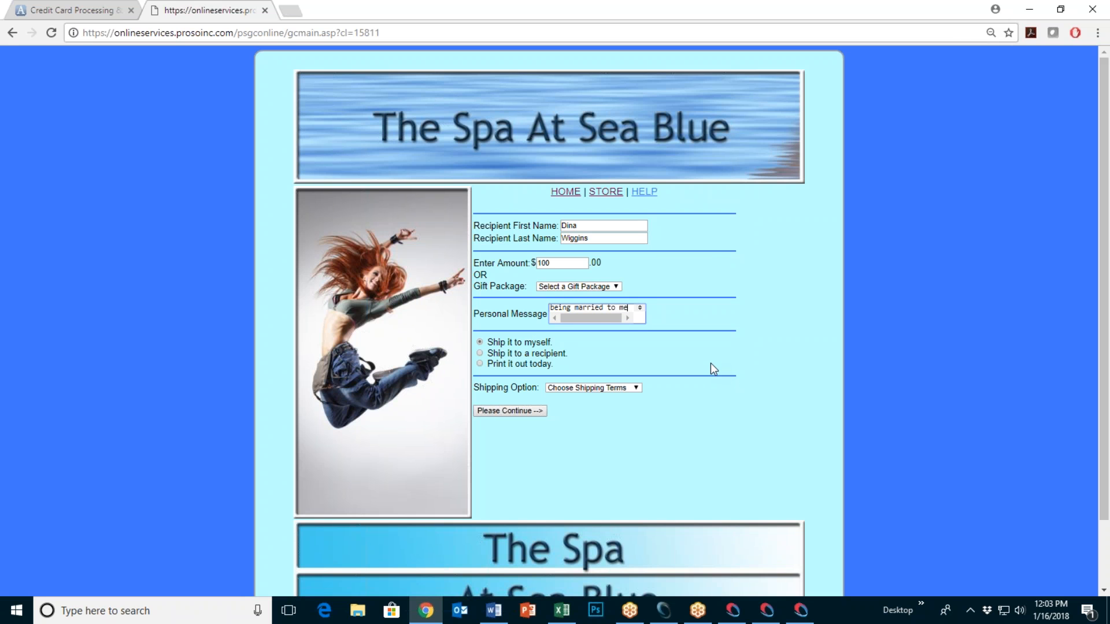
pyautogui.write('!')
pyautogui.click(634, 388)
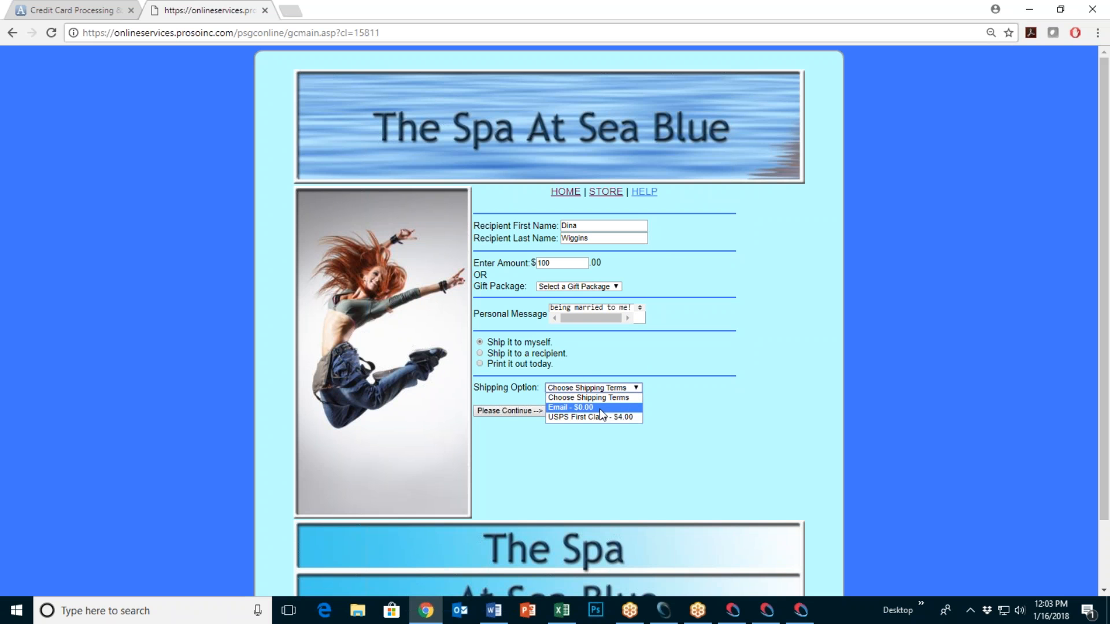
pyautogui.click(599, 408)
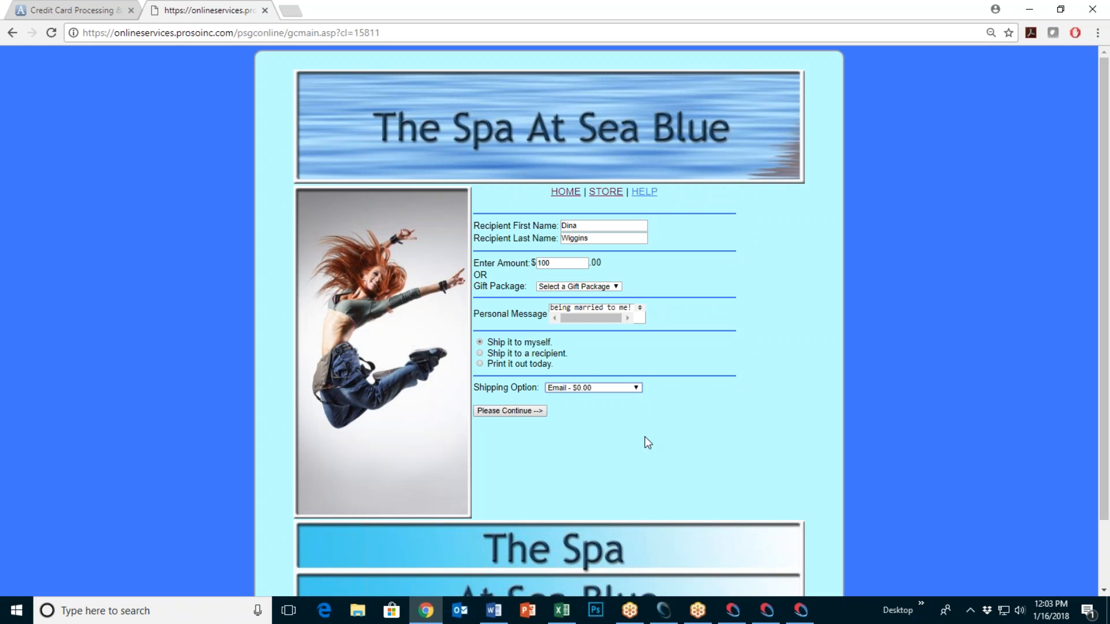
pyautogui.click(507, 411)
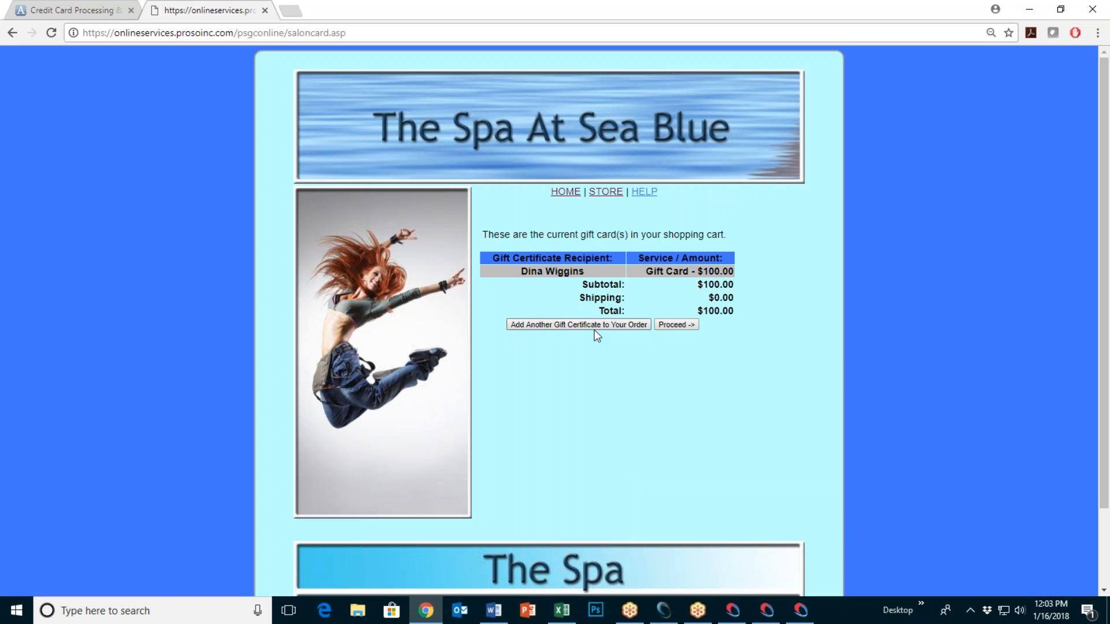
# Step: Proceed to the billing page at 100% zoom showing the $100.00 total with $0.00 shipping
pyautogui.click(676, 324)
pyautogui.scroll(-1, 503, 330)
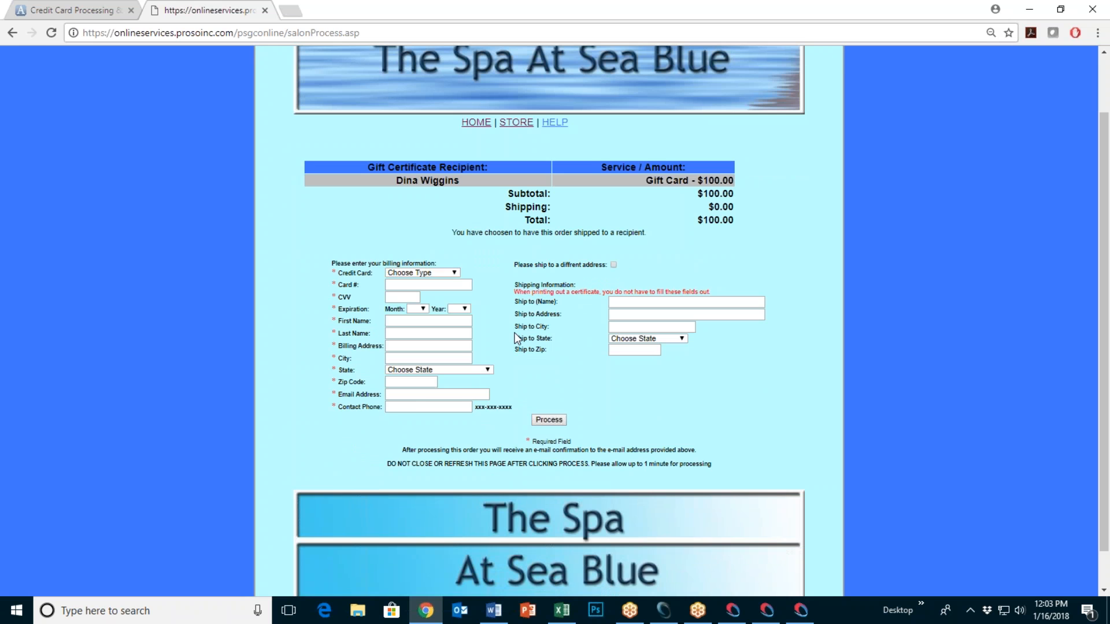
pyautogui.hotkey('ctrl', '+')
pyautogui.hotkey('ctrl', '+')
pyautogui.scroll(-2, 503, 332)
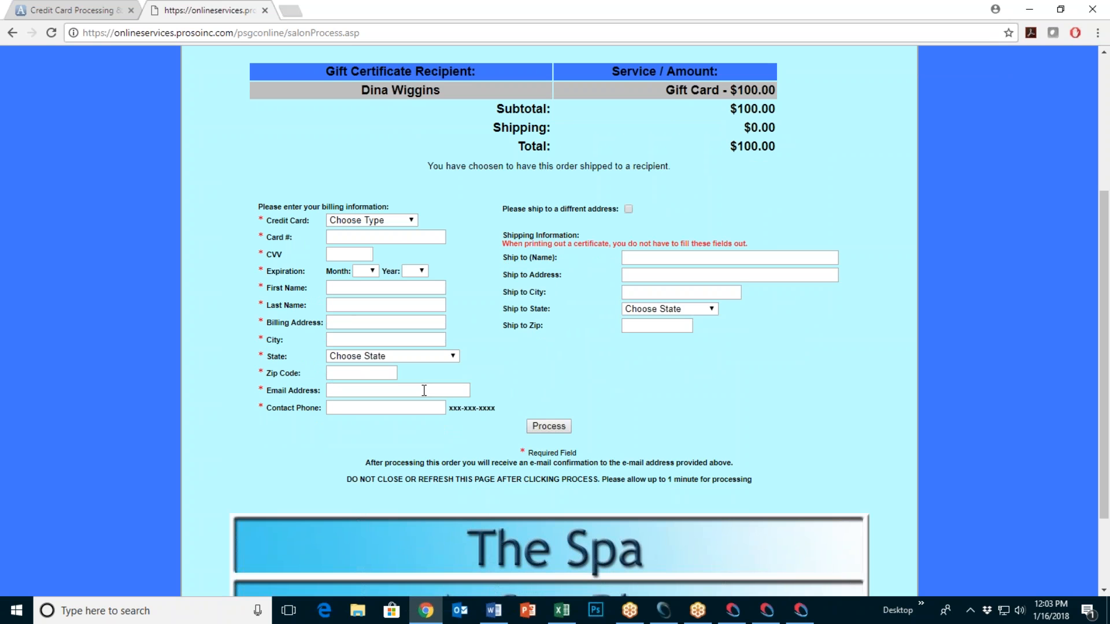
pyautogui.click(628, 209)
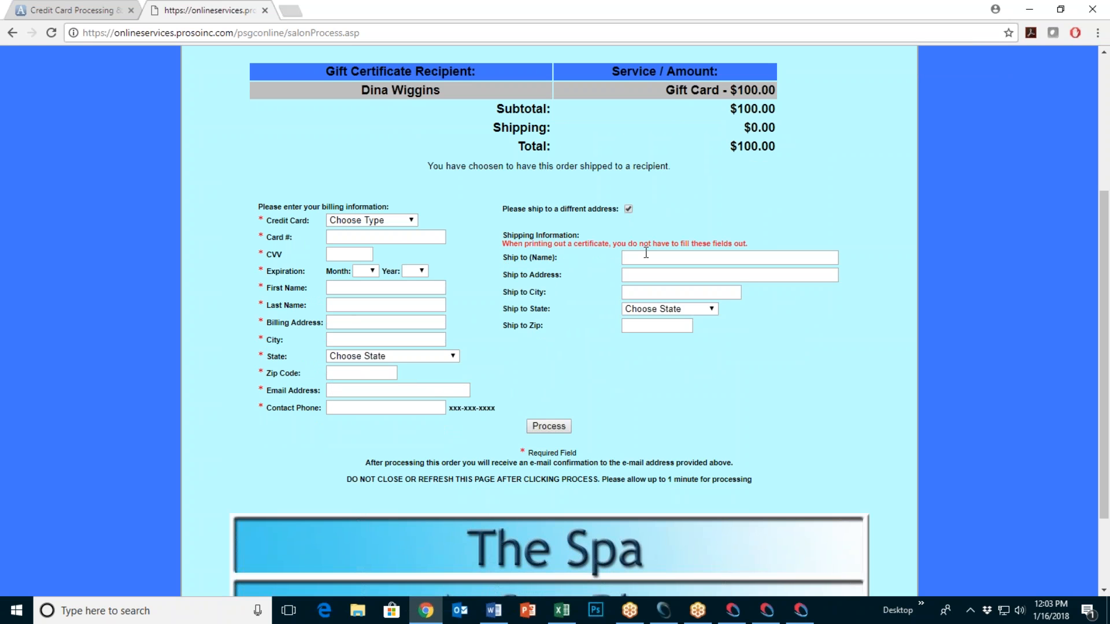
pyautogui.click(628, 209)
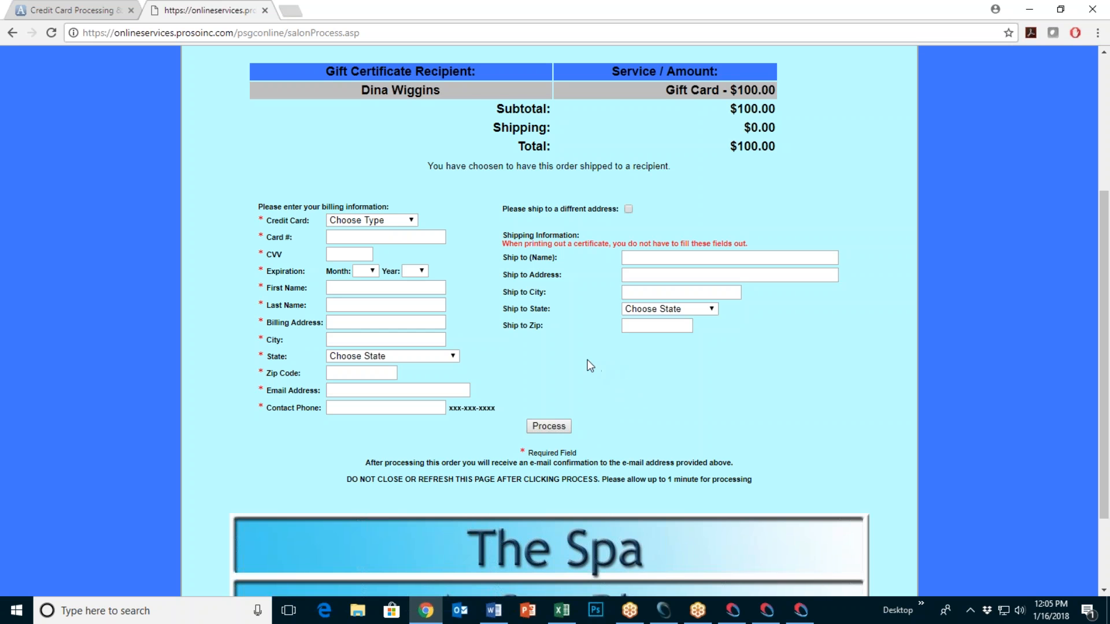
# Step: Return from gift card checkout to the store home, zoom to 80%, view Products, and minimize Chrome
pyautogui.scroll(-3, 590, 365)
pyautogui.scroll(7, 602, 341)
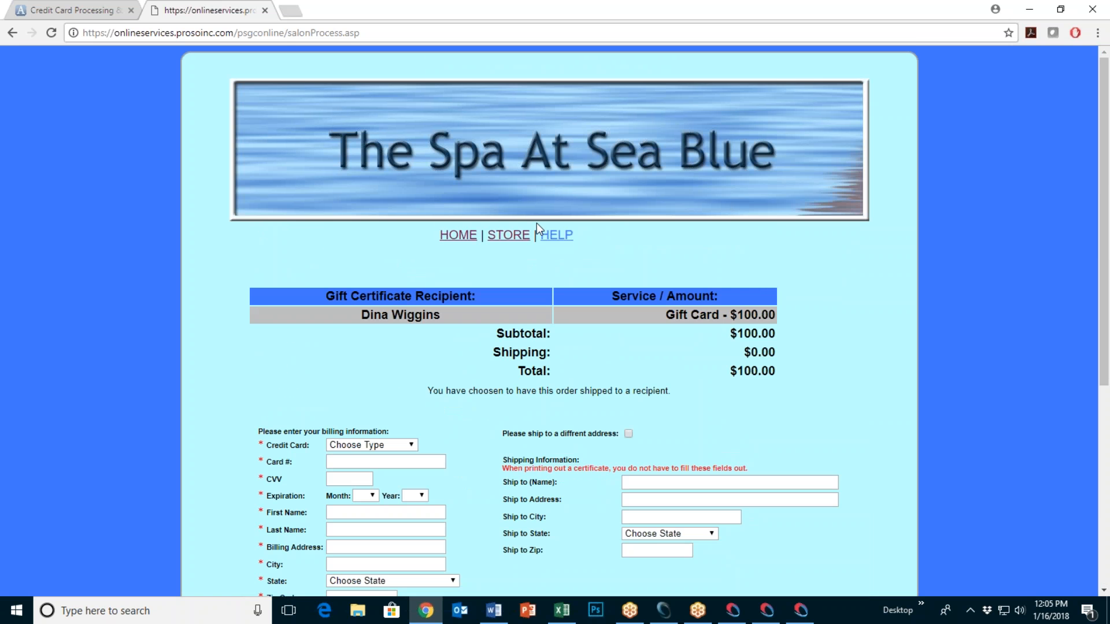
pyautogui.click(507, 236)
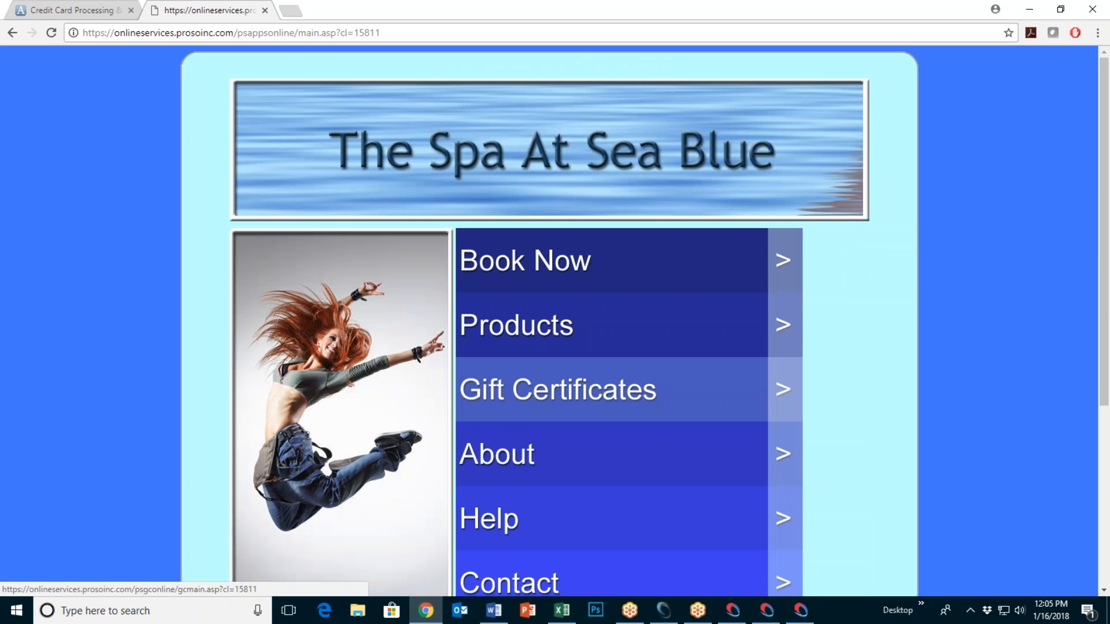
pyautogui.hotkey('ctrl', '-')
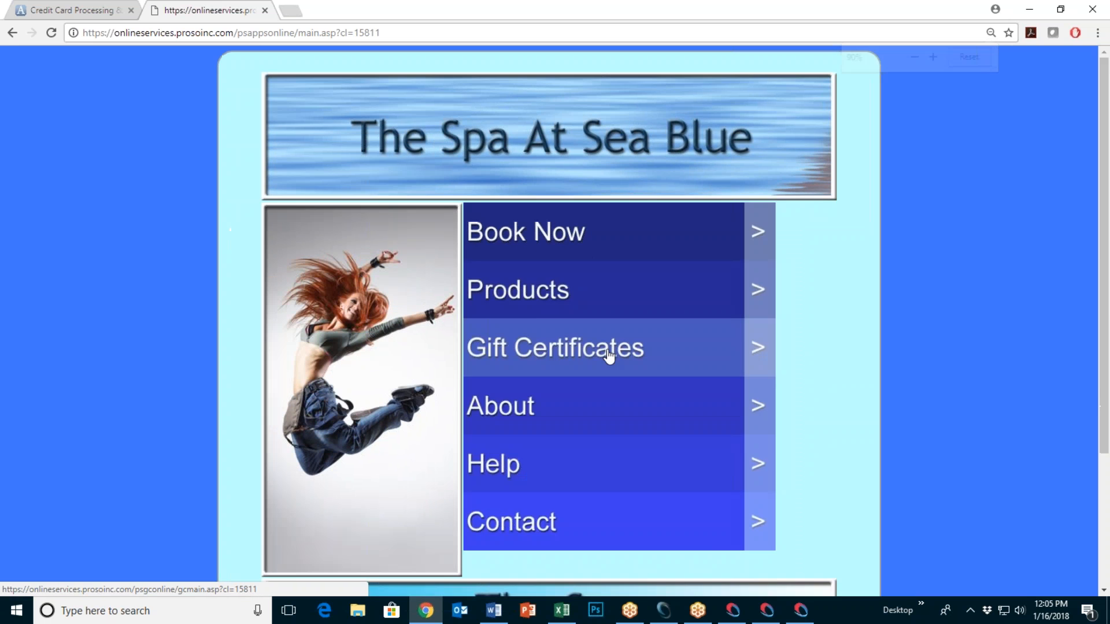
pyautogui.hotkey('ctrl', '-')
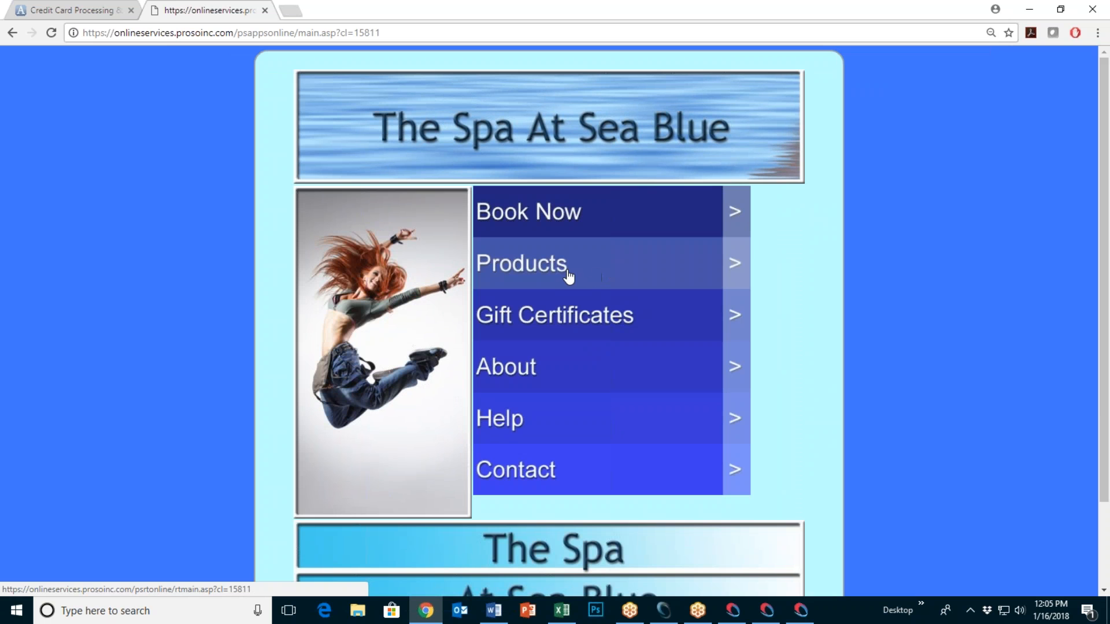
pyautogui.click(594, 275)
pyautogui.click(1029, 9)
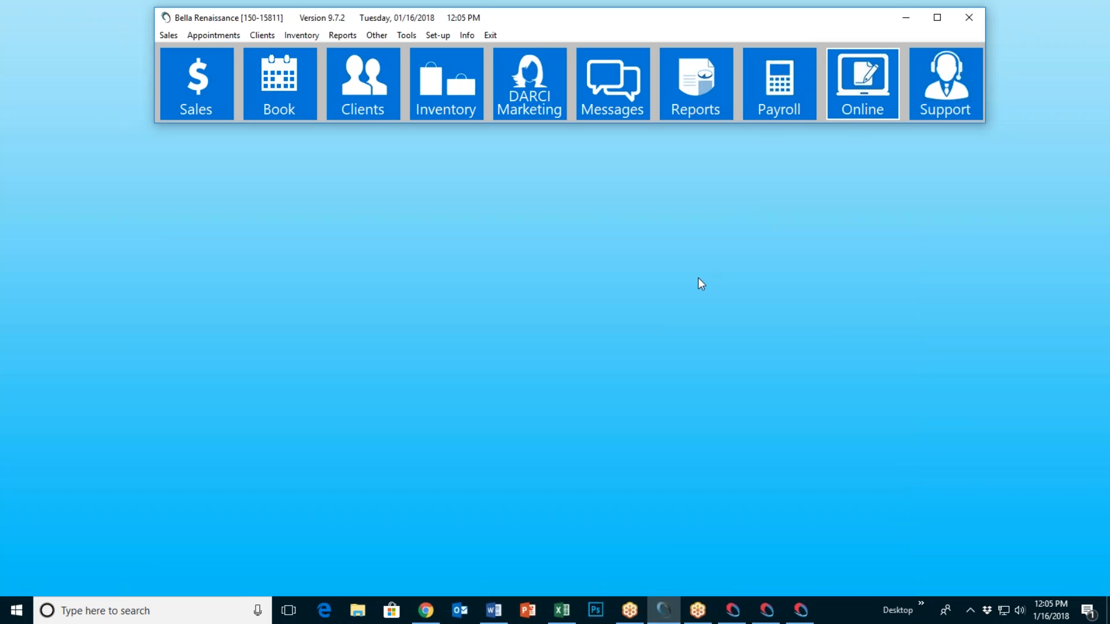
# Step: Open Setup Online Retail Store, which lists six featured SKUs and 2.5 shipping per item
pyautogui.click(767, 225)
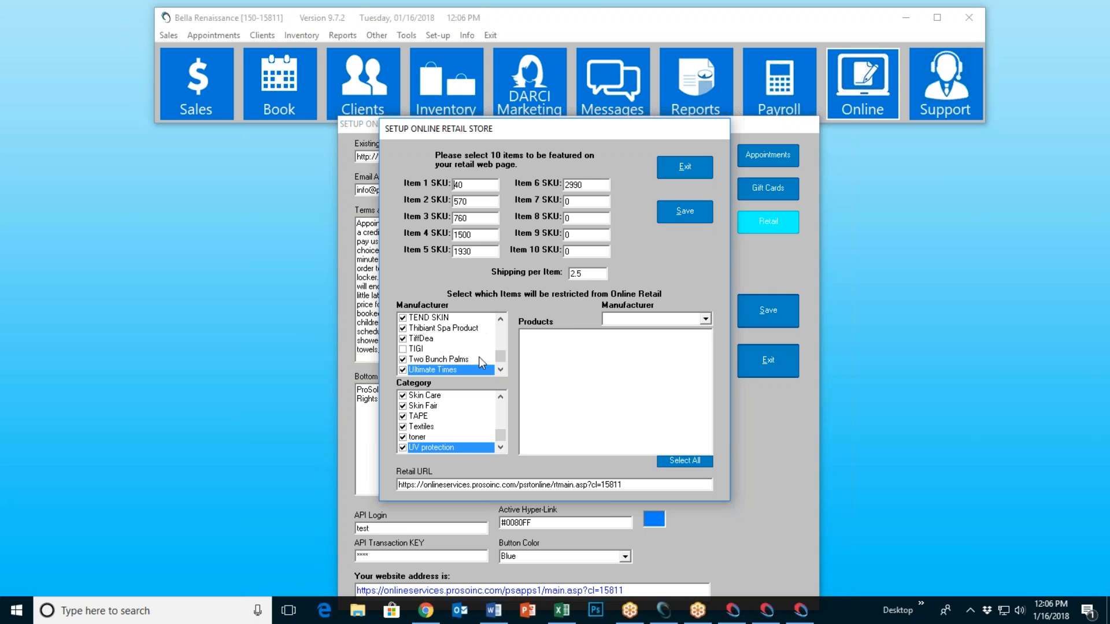
pyautogui.moveTo(500, 361); pyautogui.dragTo(501, 329)
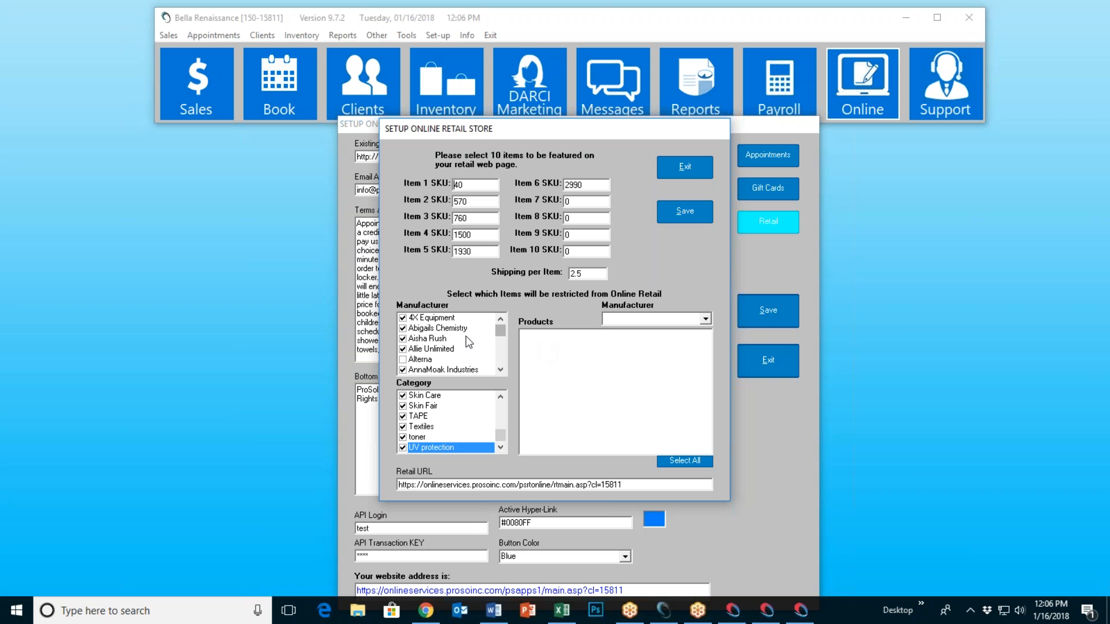
pyautogui.moveTo(500, 371); pyautogui.dragTo(500, 372)
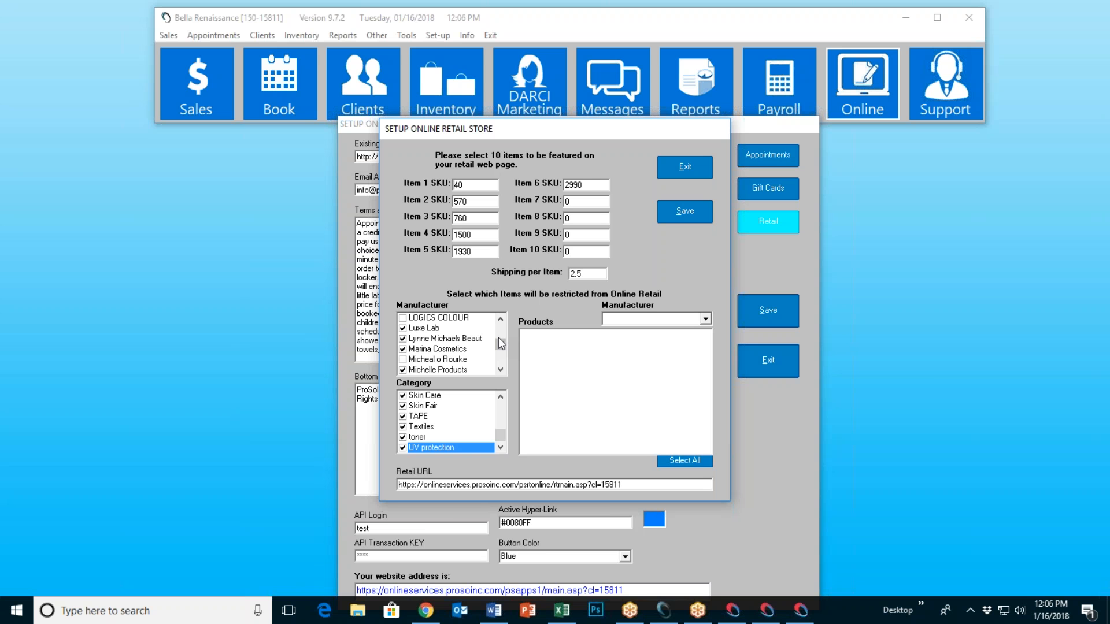
pyautogui.moveTo(506, 347)
pyautogui.mouseDown()
pyautogui.moveTo(501, 332)
pyautogui.moveTo(499, 343)
pyautogui.mouseUp()
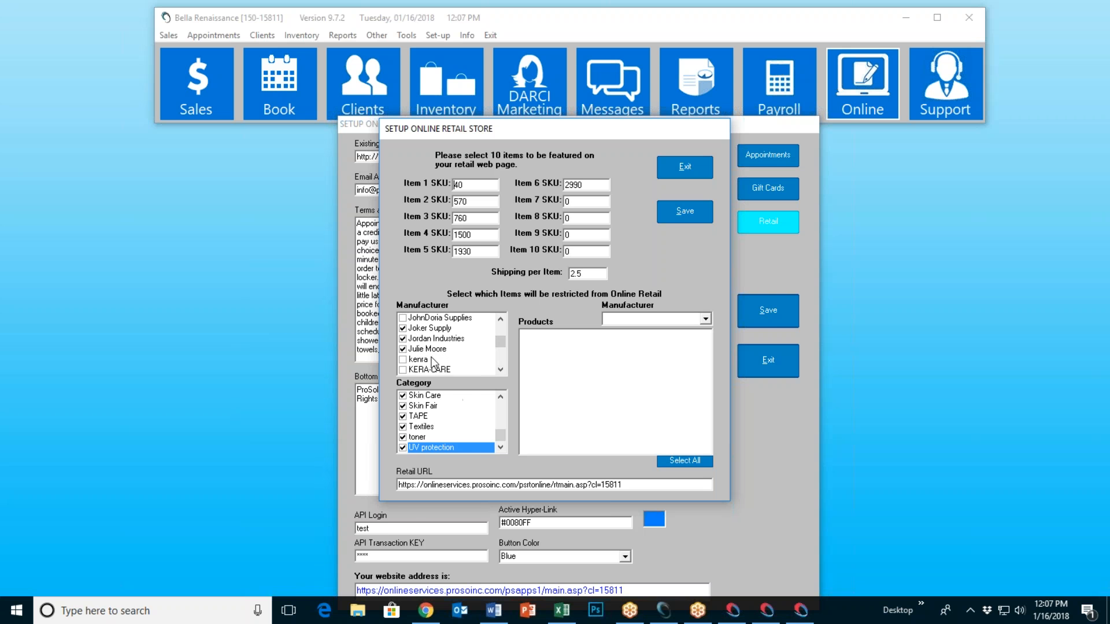
pyautogui.moveTo(501, 437); pyautogui.dragTo(505, 404)
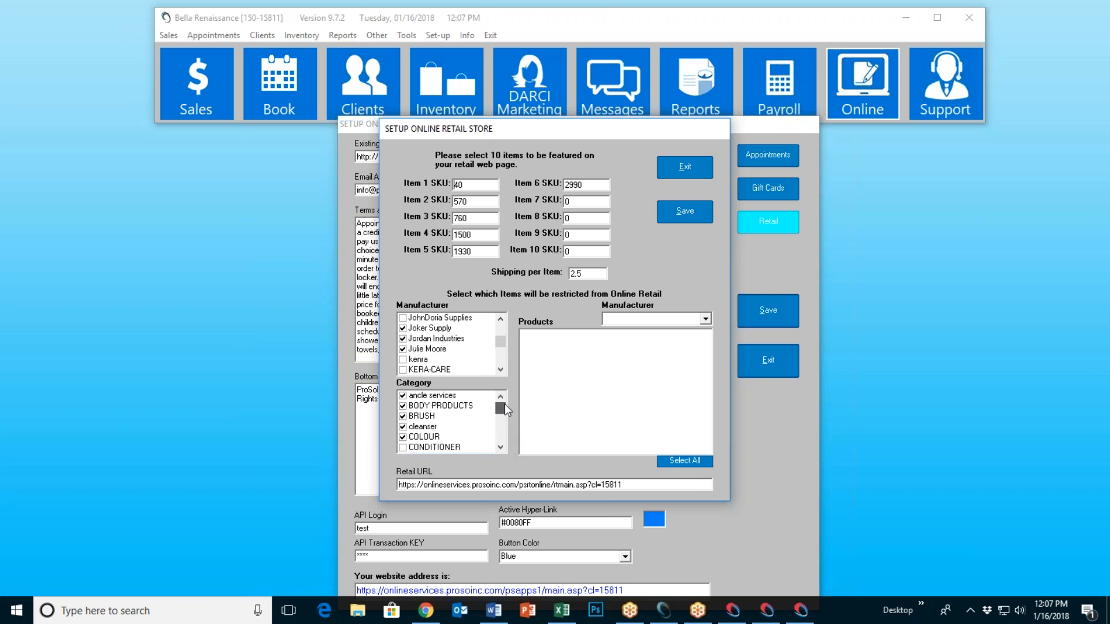
pyautogui.click(501, 446)
pyautogui.click(501, 446)
pyautogui.click(501, 446)
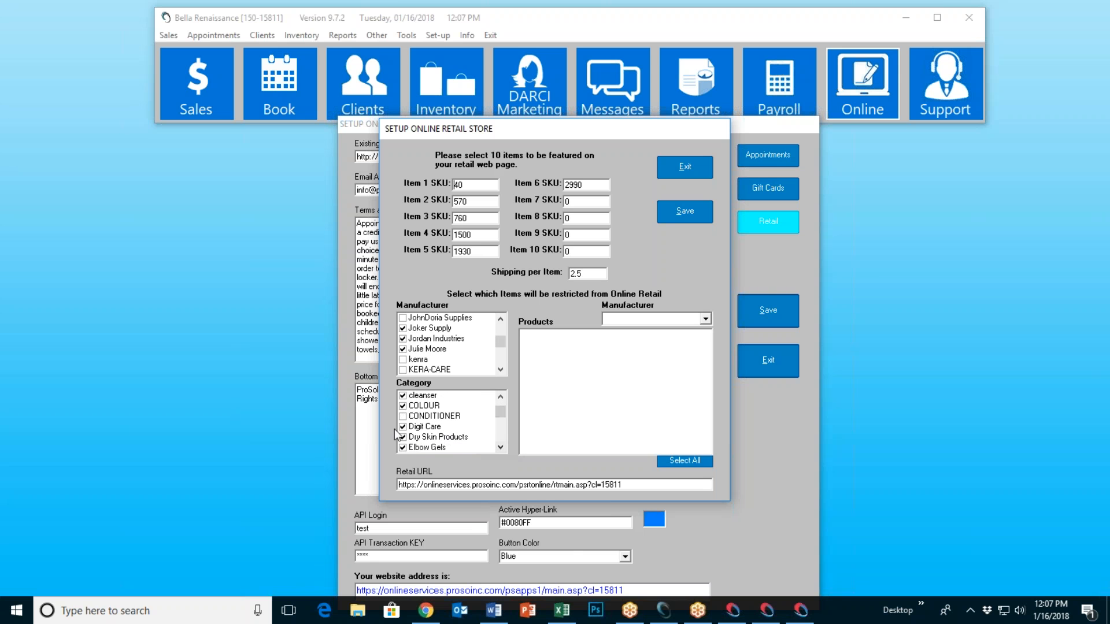
pyautogui.click(501, 448)
pyautogui.click(501, 448)
pyautogui.click(501, 448)
pyautogui.click(501, 448)
pyautogui.click(501, 448)
pyautogui.click(501, 448)
pyautogui.click(501, 448)
pyautogui.click(500, 448)
pyautogui.click(501, 448)
pyautogui.click(501, 448)
pyautogui.click(500, 448)
pyautogui.click(501, 448)
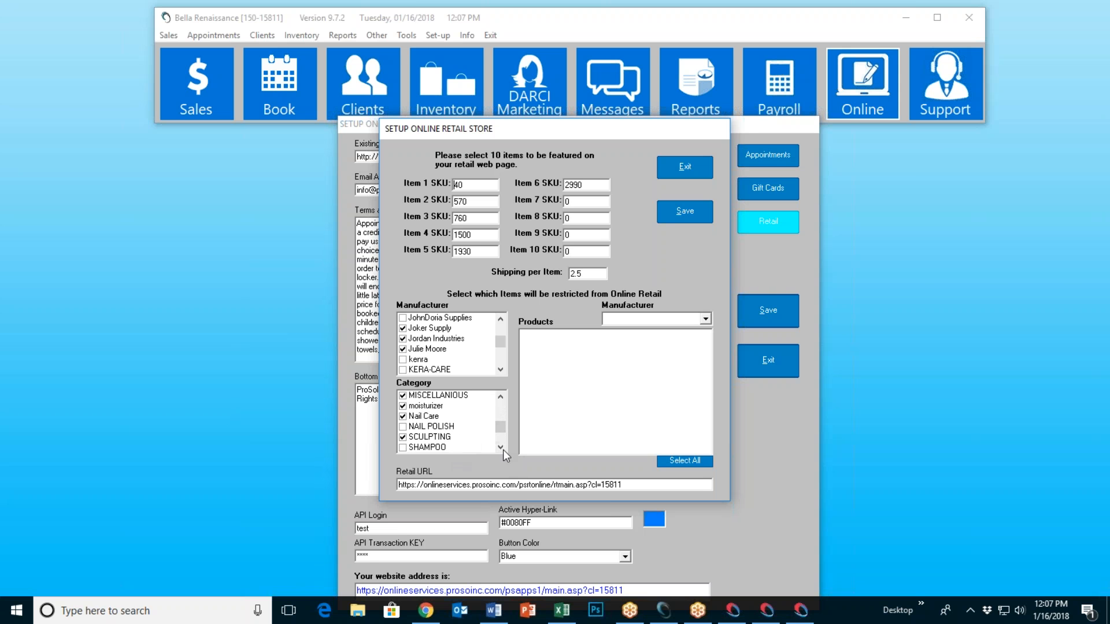
pyautogui.moveTo(501, 432); pyautogui.dragTo(514, 400)
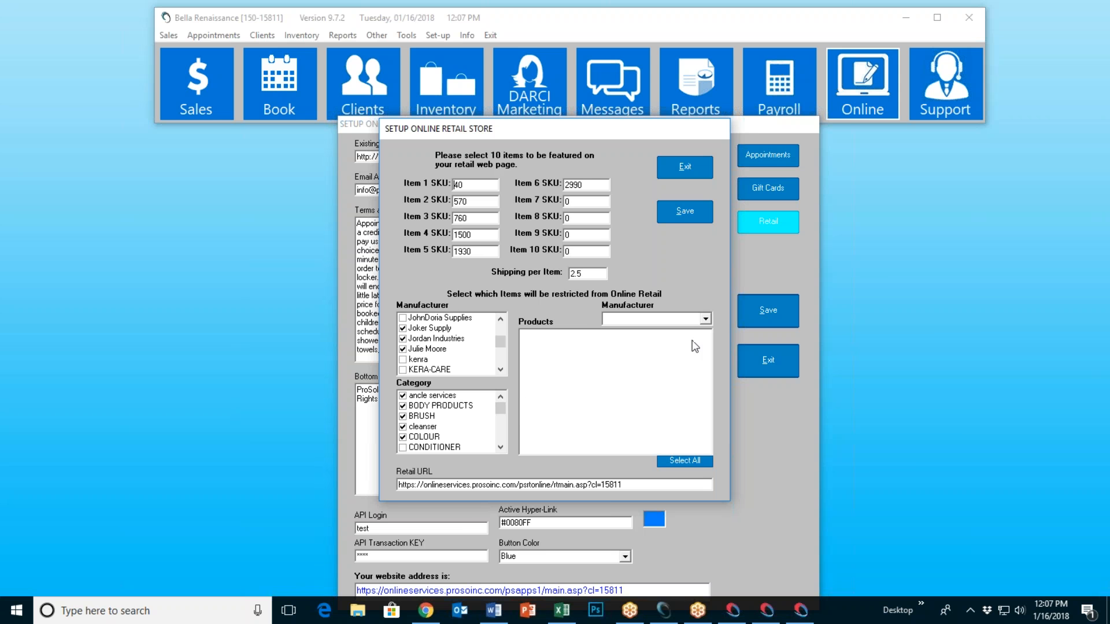
# Step: Filter the product list to the CAMEO manufacturer and review its products
pyautogui.click(706, 319)
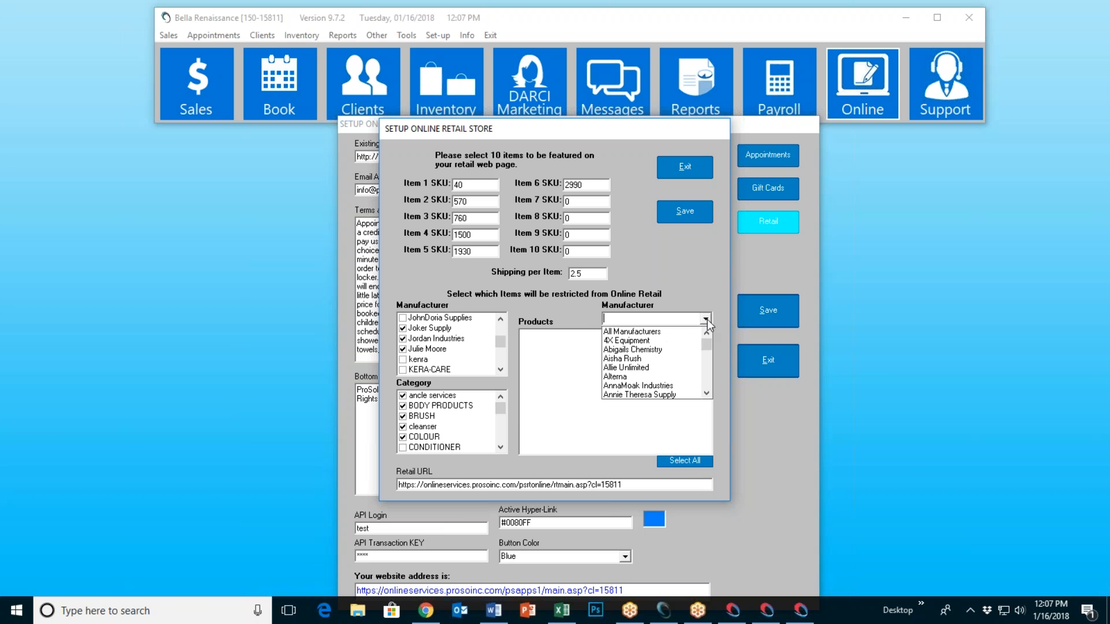
pyautogui.scroll(-1, 677, 353)
pyautogui.scroll(-2, 677, 356)
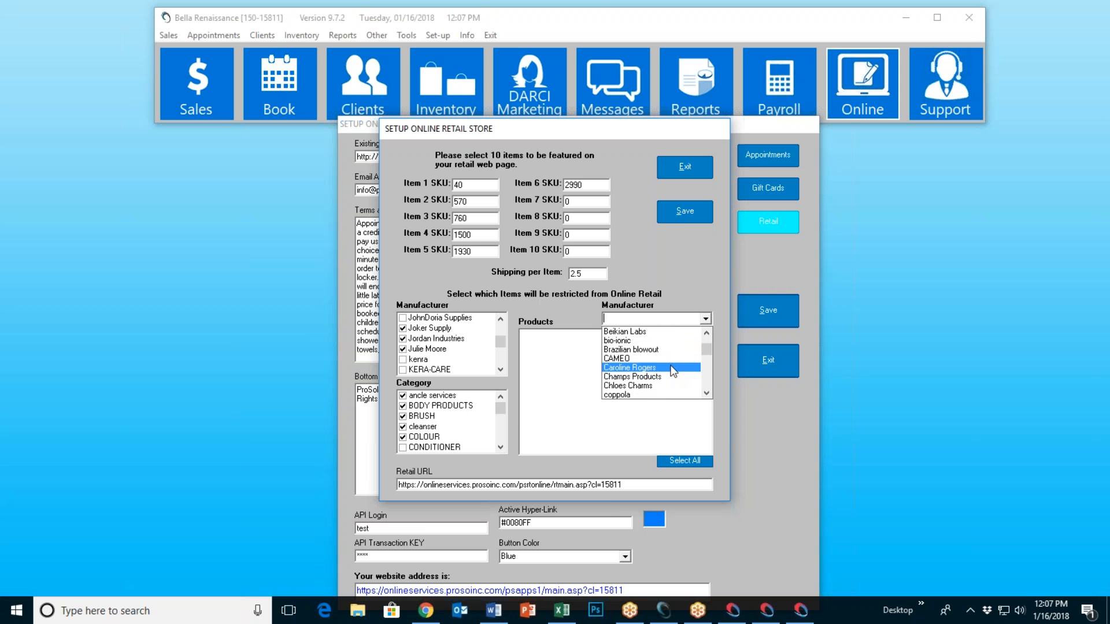
pyautogui.click(670, 359)
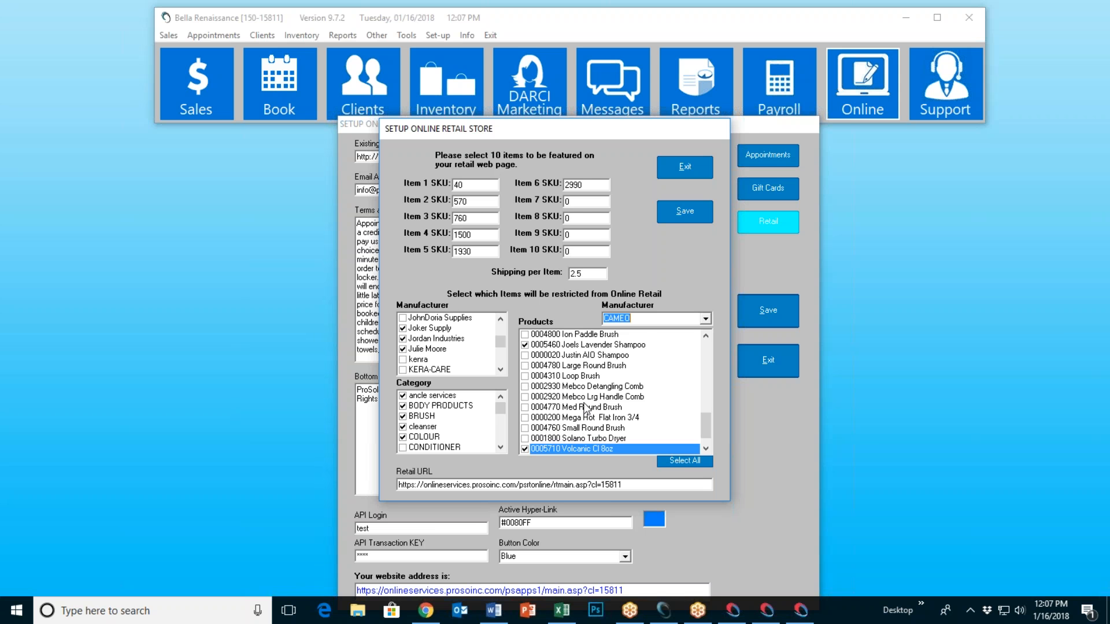
pyautogui.scroll(-1, 581, 405)
pyautogui.scroll(5, 580, 405)
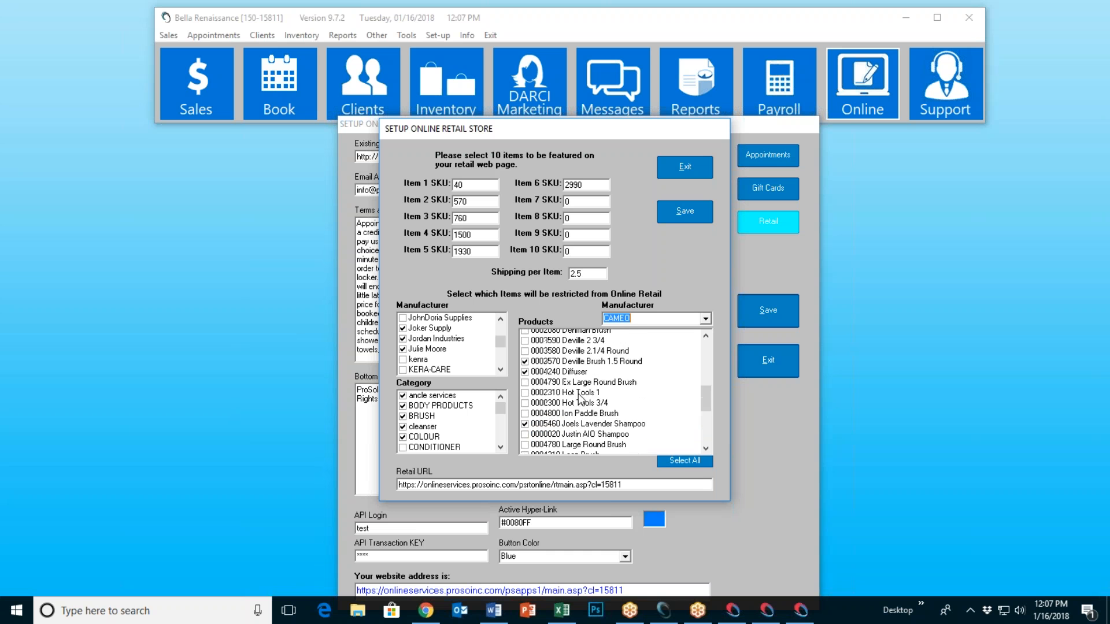
pyautogui.scroll(3, 571, 352)
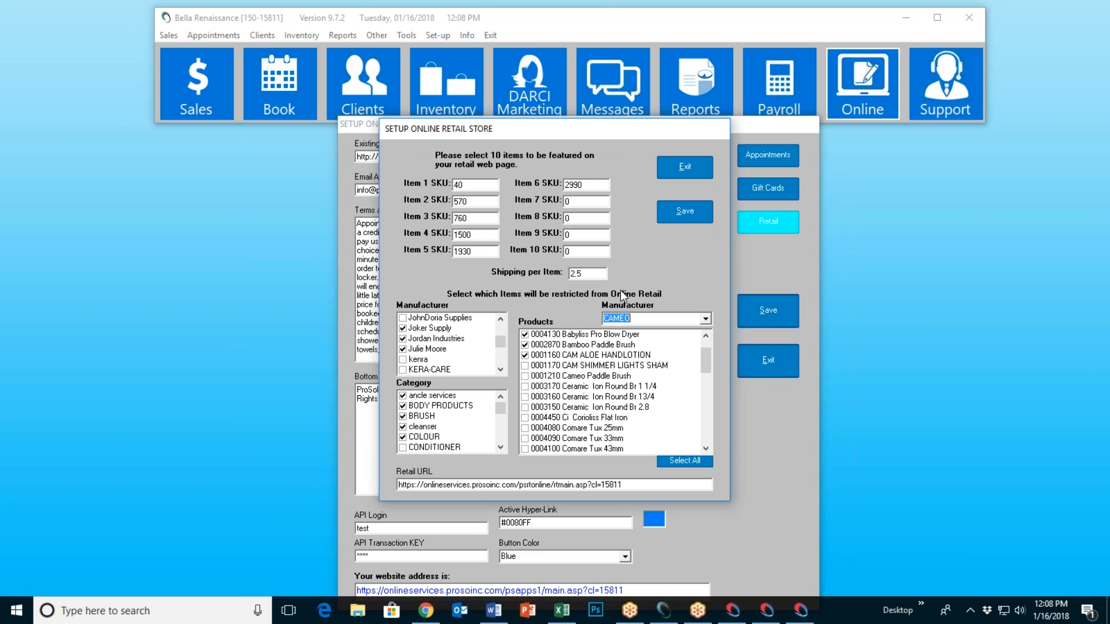
# Step: Save the retail store settings, confirm, and exit to launch the online store
pyautogui.click(679, 214)
pyautogui.click(601, 348)
pyautogui.click(681, 176)
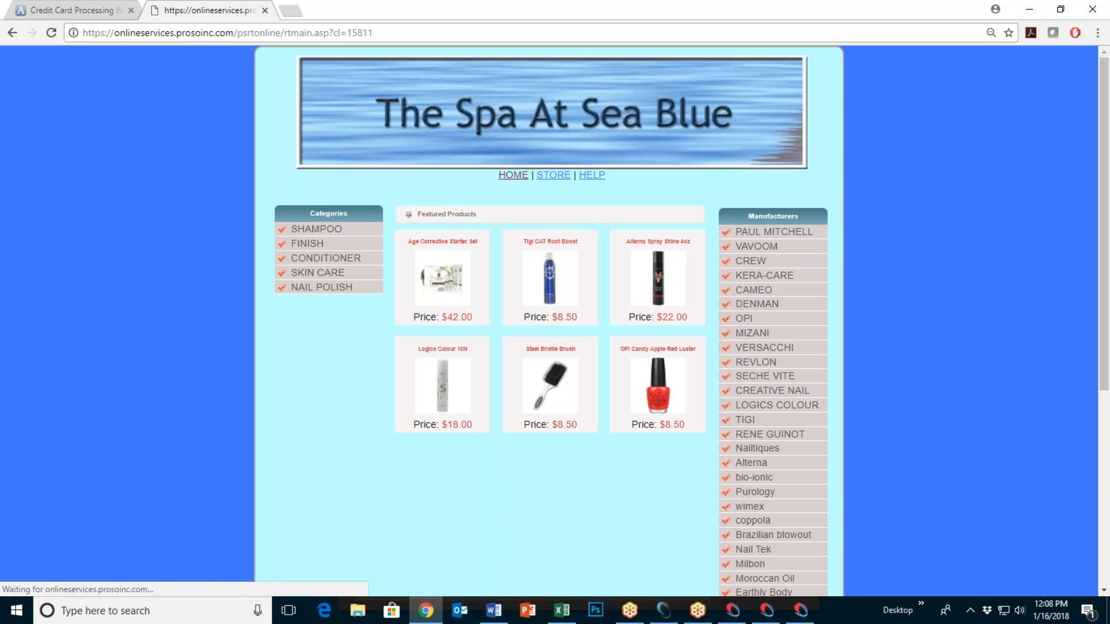
# Step: Add the featured Tigi CAT Root Boost to the cart and proceed to checkout
pyautogui.click(659, 320)
pyautogui.click(548, 293)
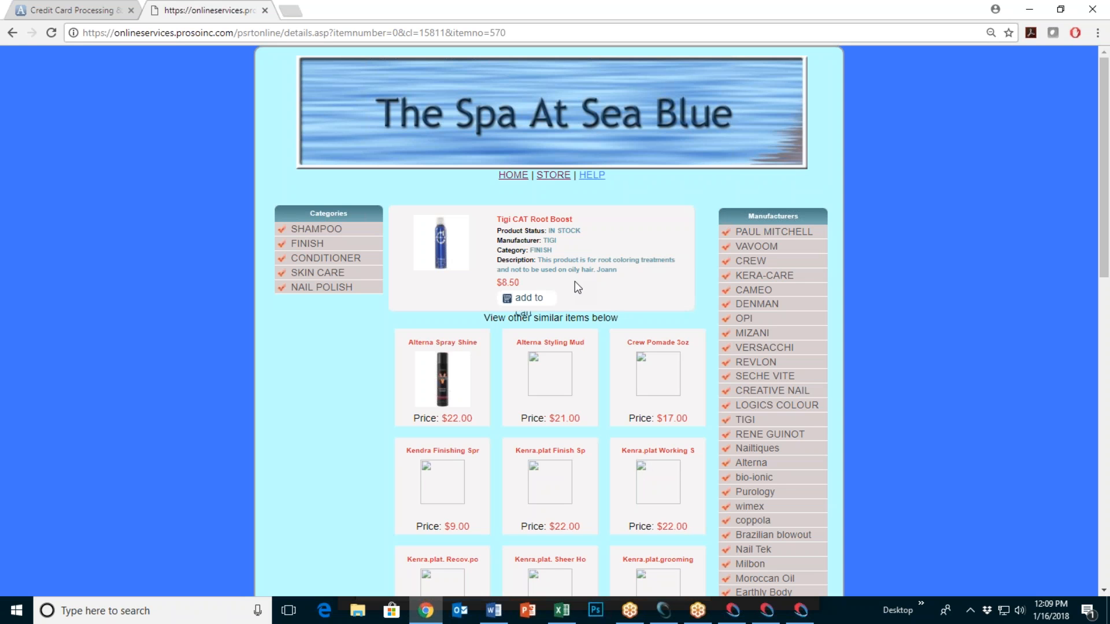
pyautogui.click(524, 299)
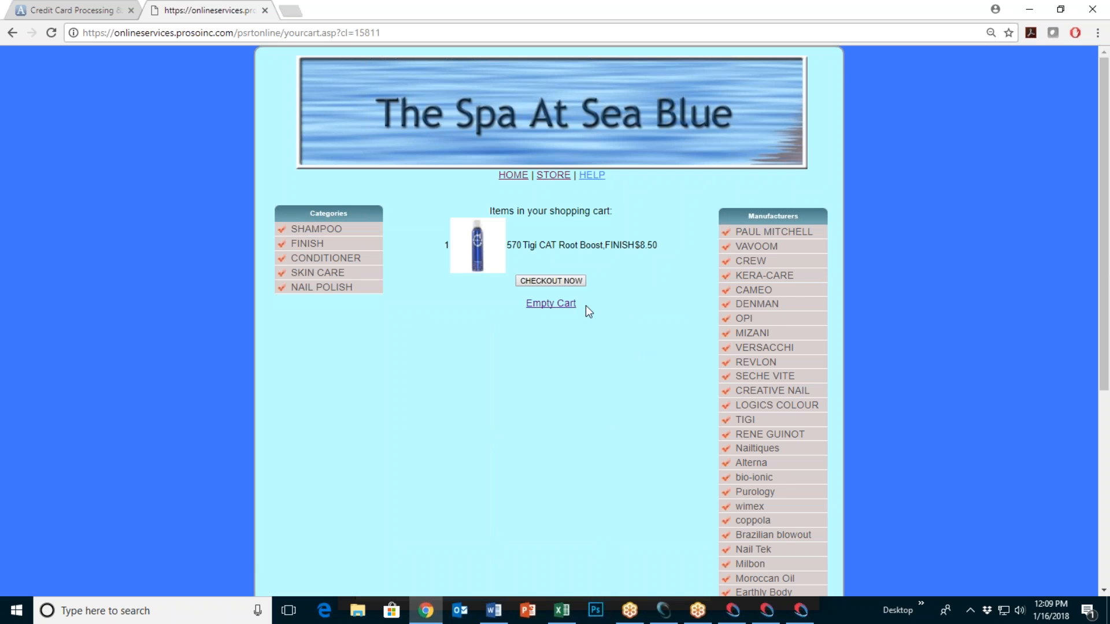
pyautogui.click(552, 280)
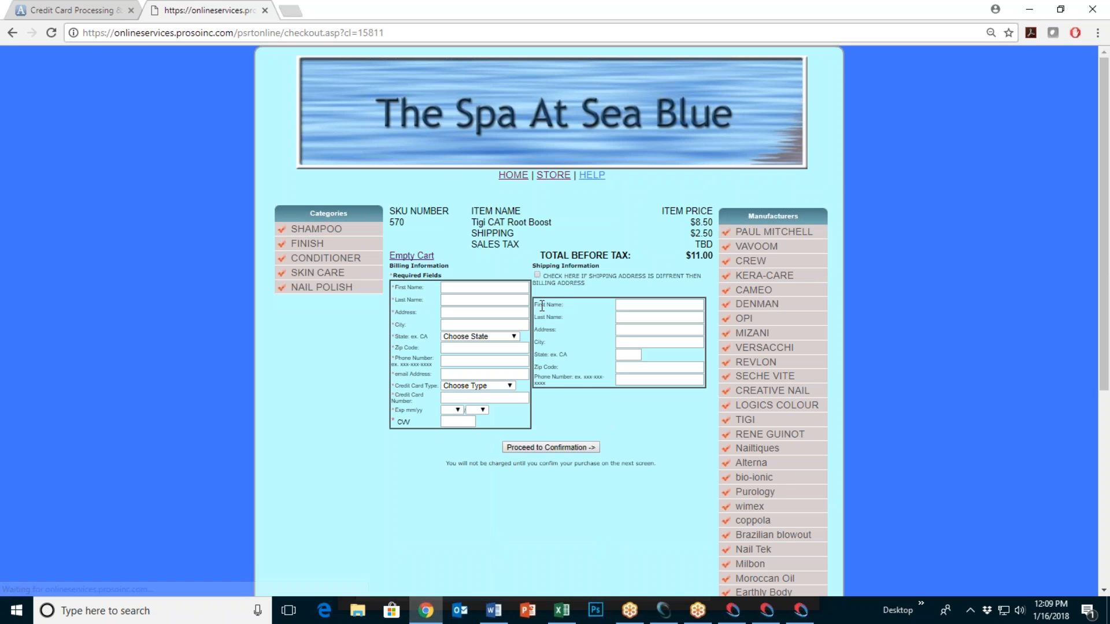
# Step: Zoom in on checkout and toggle the different-shipping-address option on and off
pyautogui.hotkey('ctrl', '+')
pyautogui.hotkey('ctrl', '+')
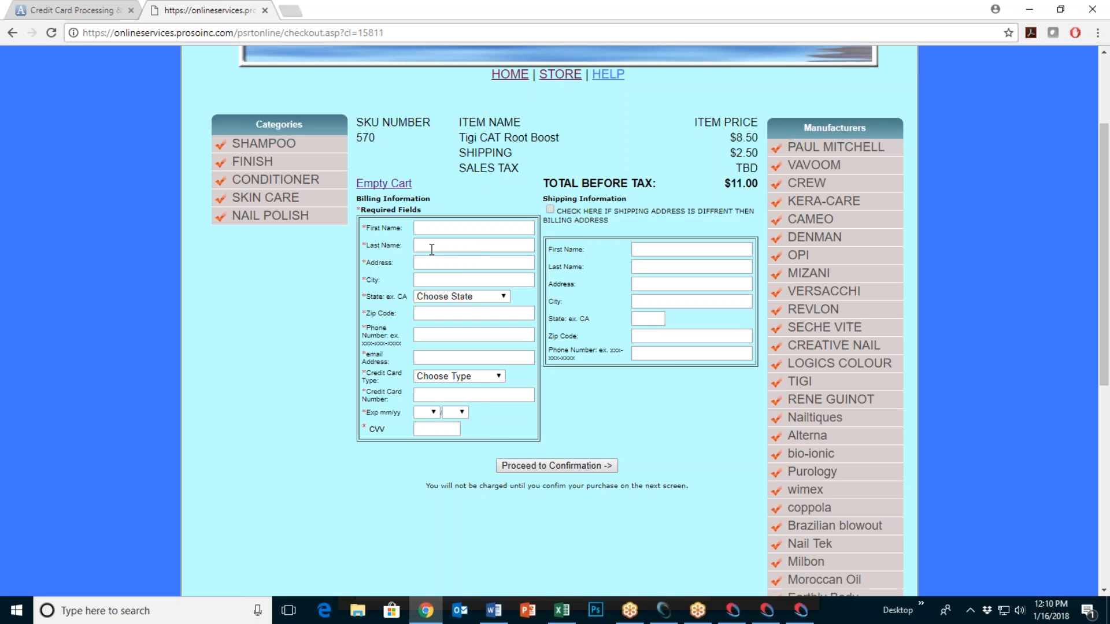
pyautogui.click(549, 210)
pyautogui.click(551, 210)
# Step: Close Setup Online Store and open the Sales register for Tuesday, January 16, 2018
pyautogui.click(1028, 9)
pyautogui.click(767, 349)
pyautogui.click(207, 103)
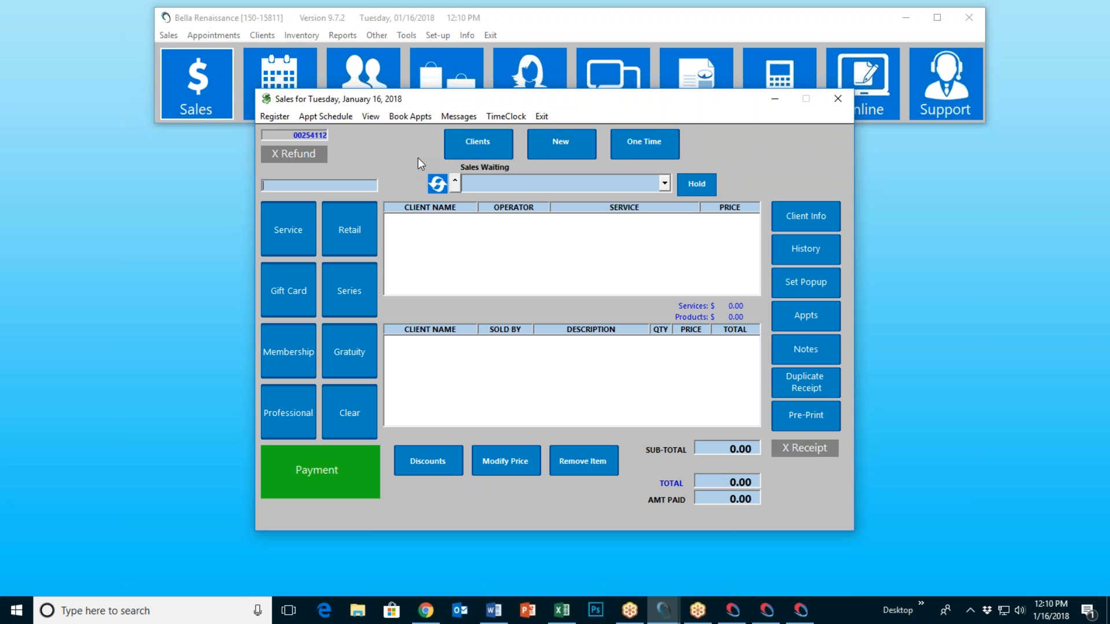
# Step: Load inventory SKU 20, CAMEO Justin AIO Shampoo, and mark it Sell OnLine
pyautogui.click(541, 116)
pyautogui.click(443, 109)
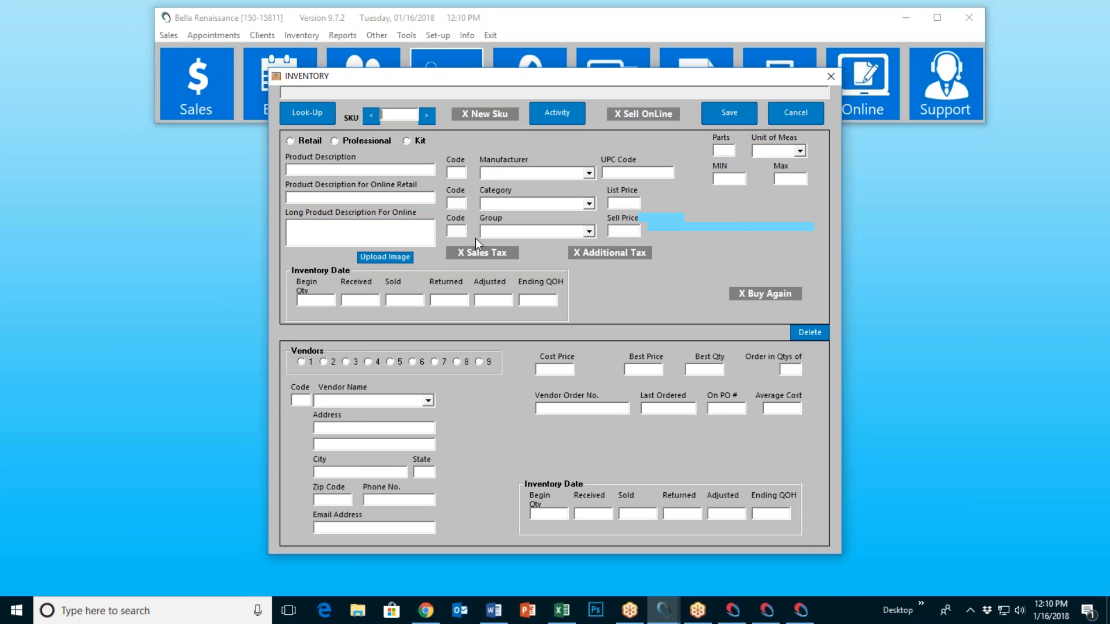
pyautogui.write('20')
pyautogui.press('Return')
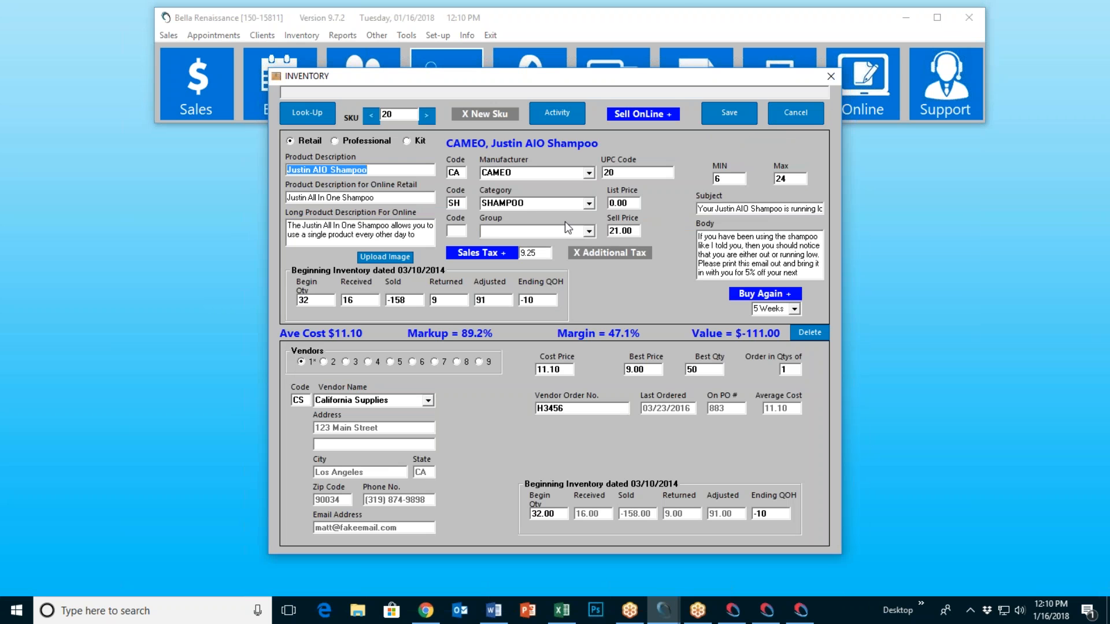
pyautogui.click(651, 119)
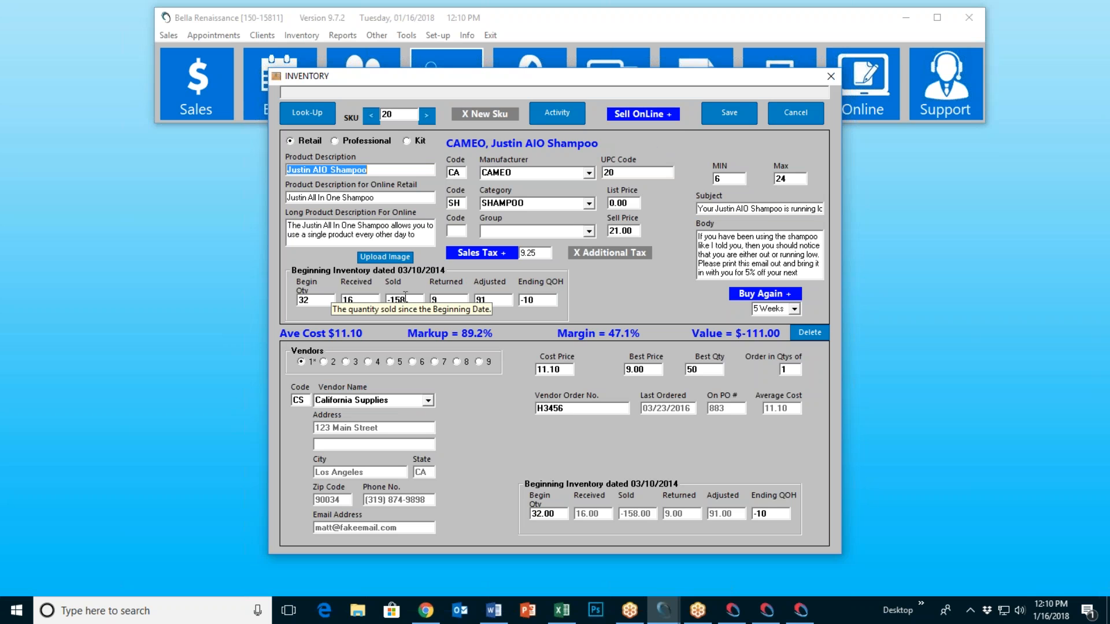
# Step: Open the product's Upload Image window, cancel without choosing a file, and return to the browser
pyautogui.click(377, 257)
pyautogui.click(599, 344)
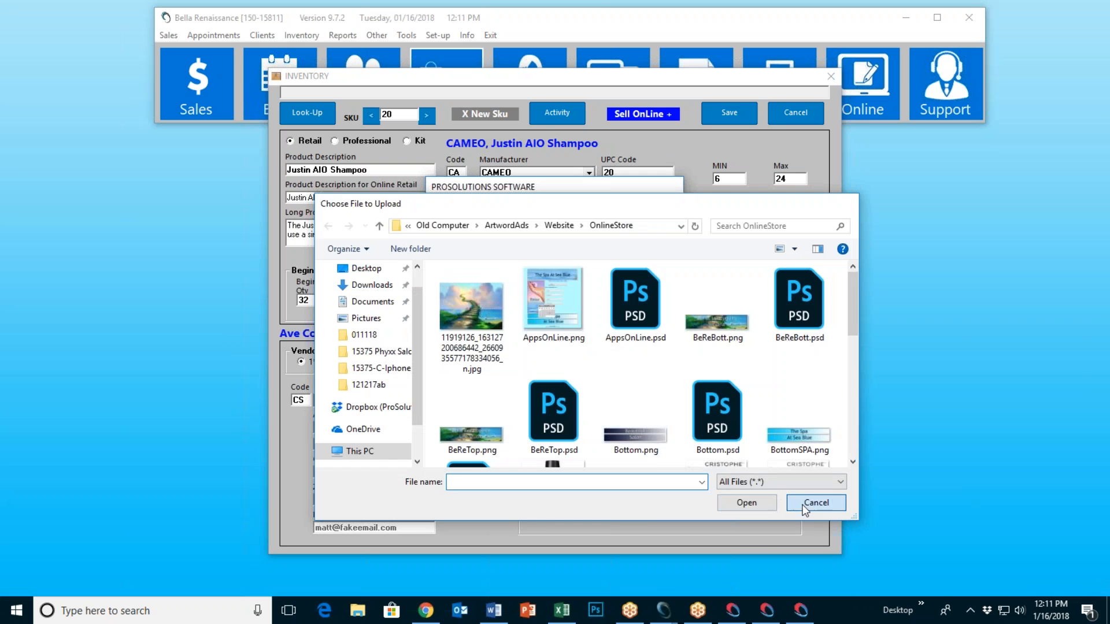
pyautogui.click(815, 503)
pyautogui.click(647, 213)
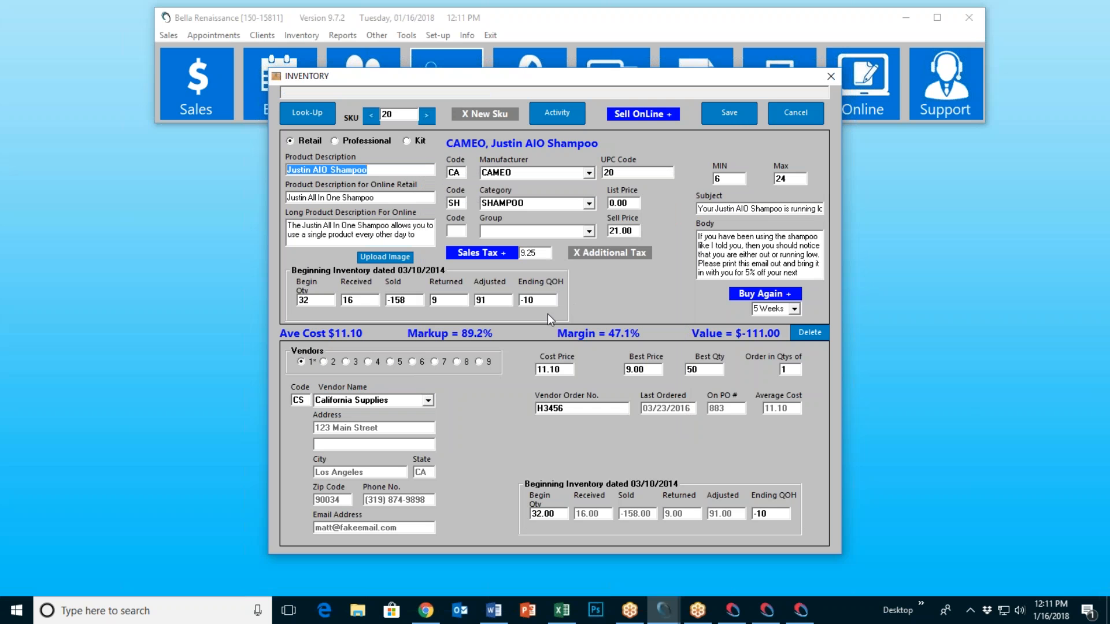
pyautogui.click(425, 610)
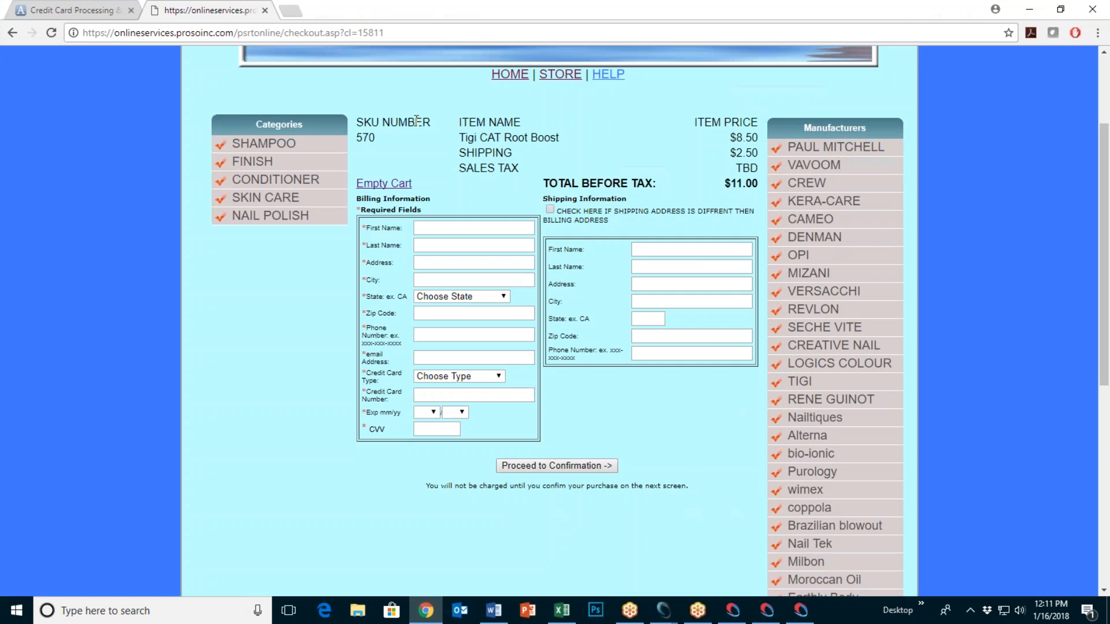
# Step: Search Google Images for 'paul mitchell awa' in a new tab
pyautogui.hotkey('ctrl', 't')
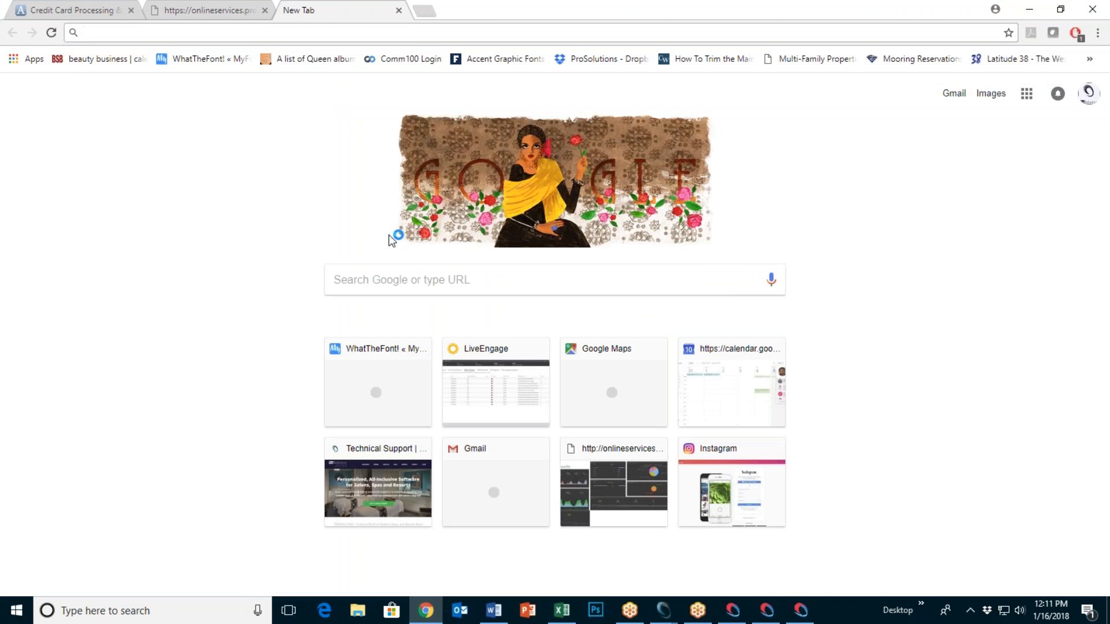
pyautogui.write('paul mitchell awa')
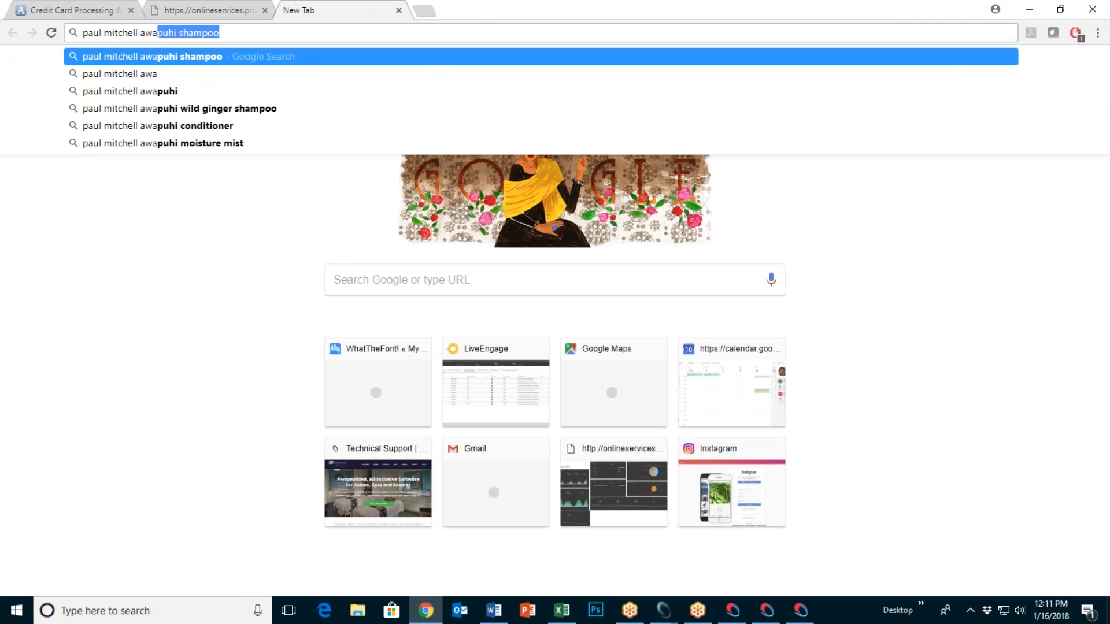
pyautogui.press('Return')
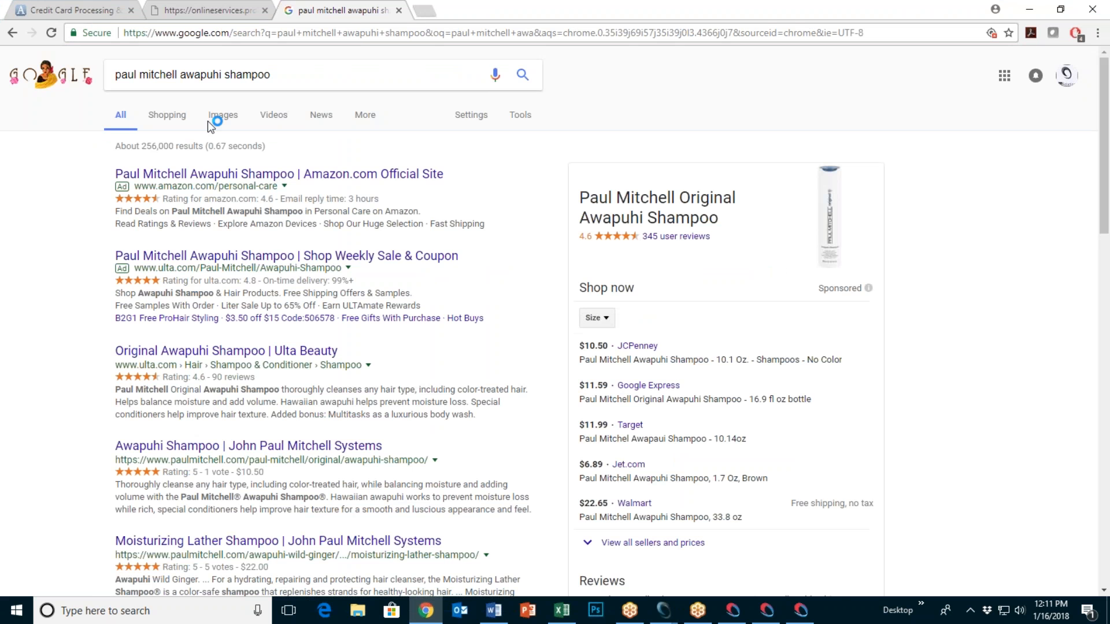
pyautogui.click(223, 115)
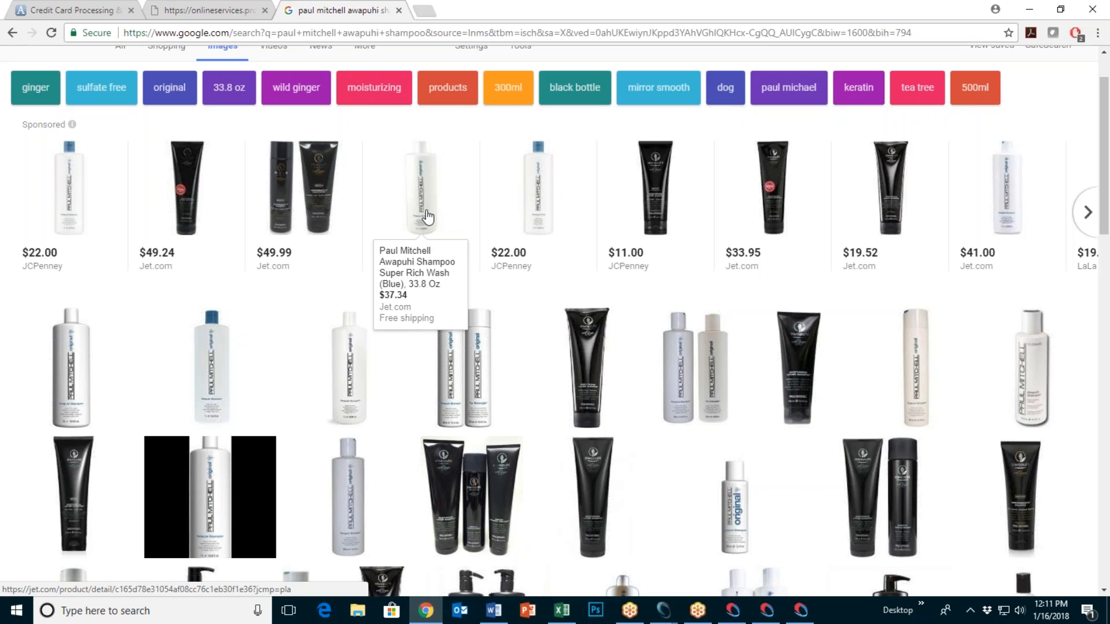
# Step: Check the $37.34 Jet shampoo listing's product photo, then close that tab
pyautogui.click(421, 218)
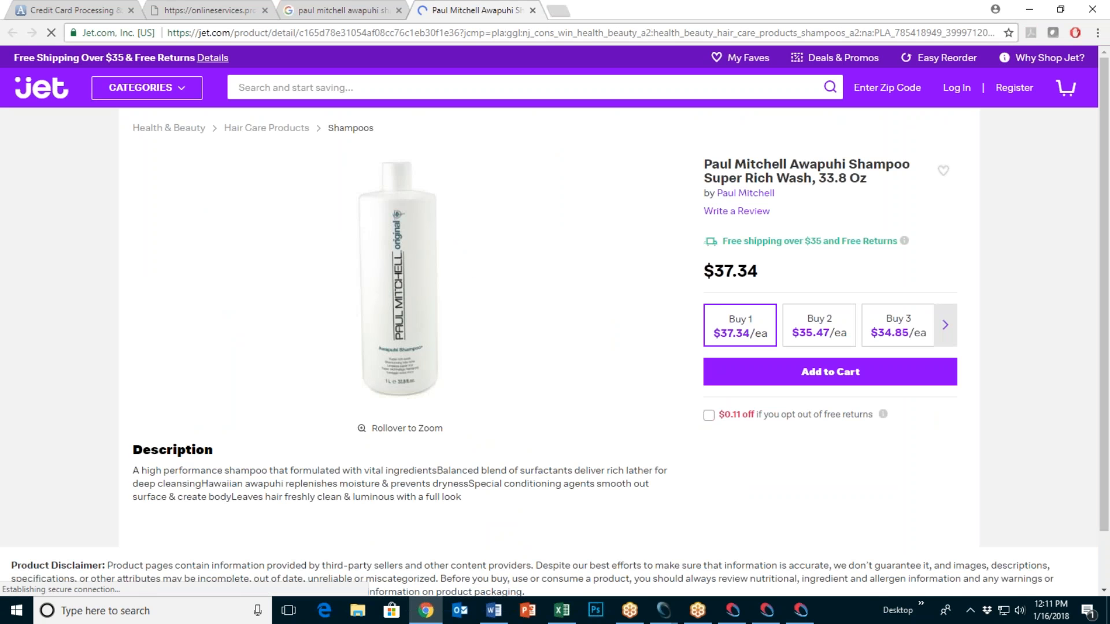
pyautogui.rightClick(387, 286)
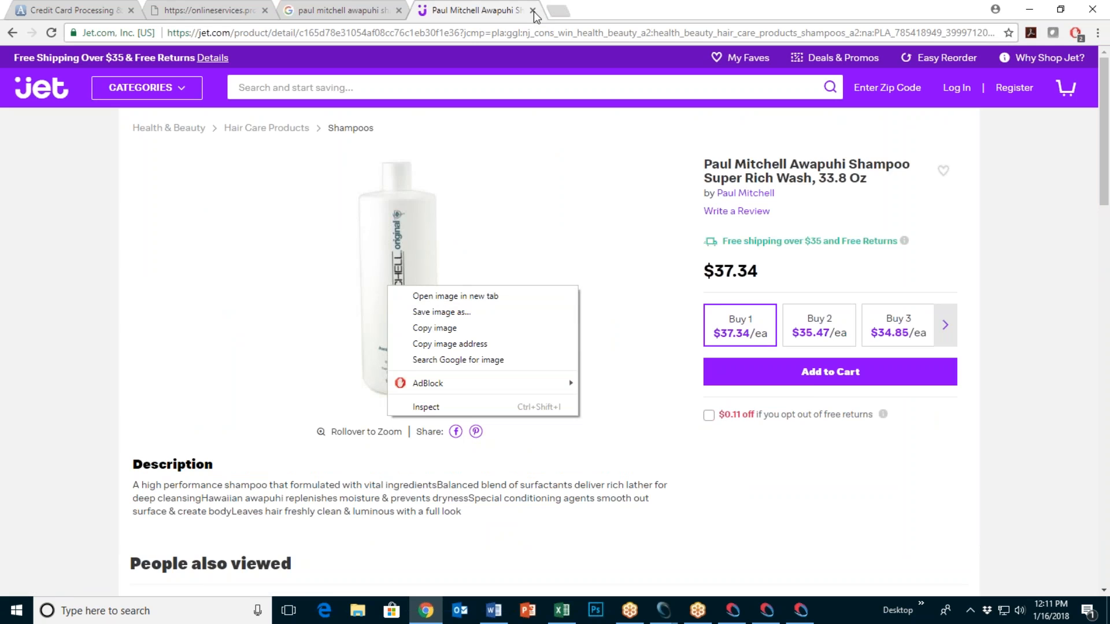
pyautogui.click(533, 11)
pyautogui.moveTo(438, 224)
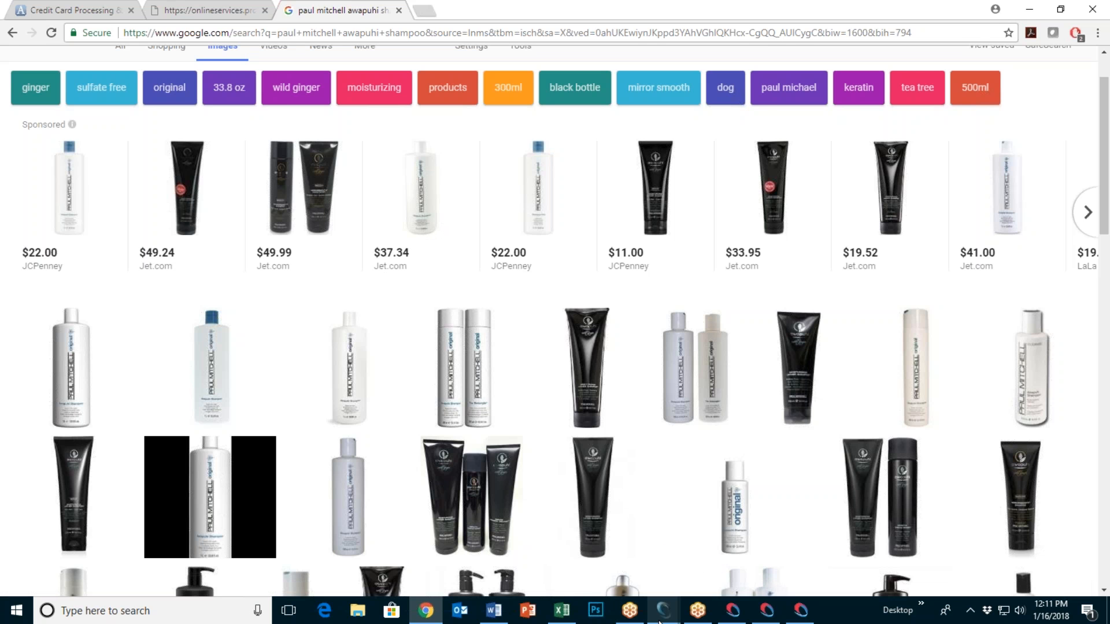
# Step: Bring the SKU 20 inventory record forward and open then close its Upload Image window
pyautogui.moveTo(662, 613)
pyautogui.click(702, 560)
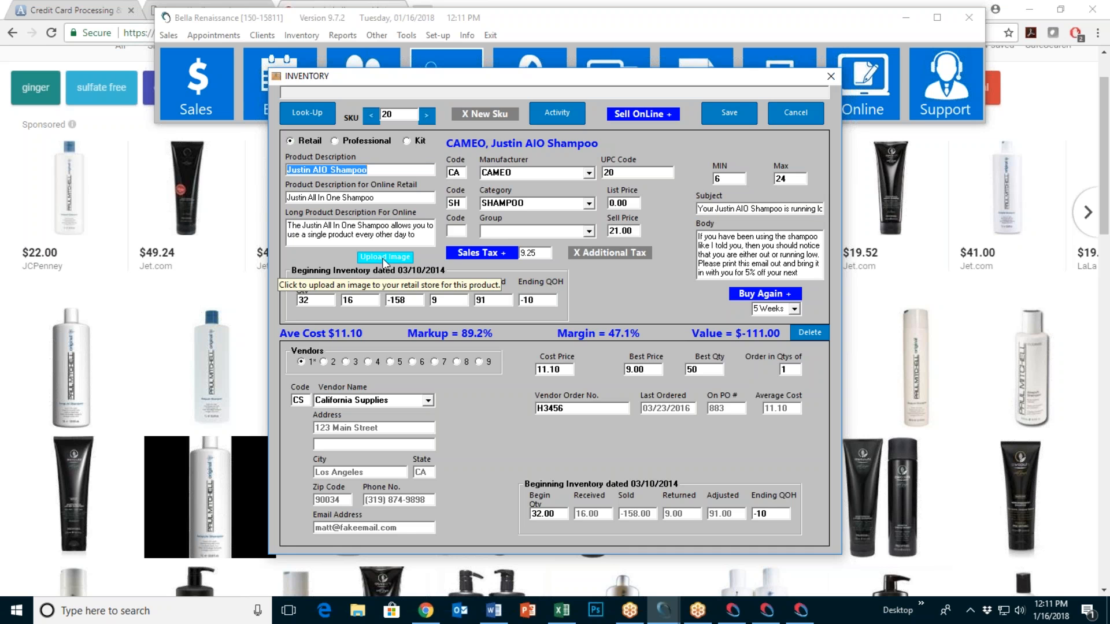
pyautogui.click(384, 258)
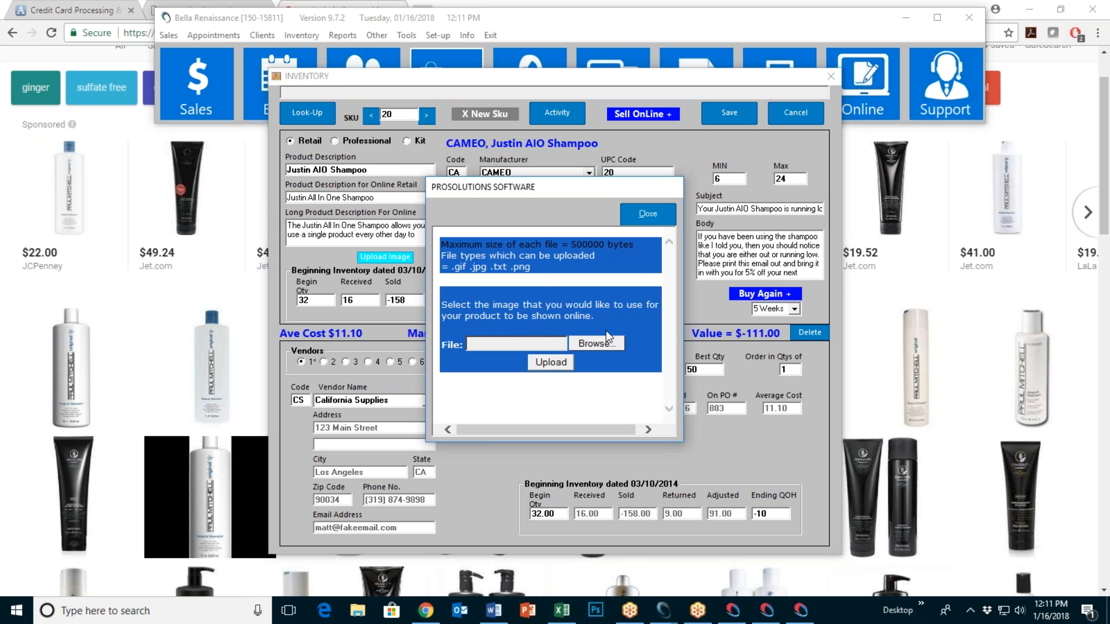
pyautogui.click(644, 213)
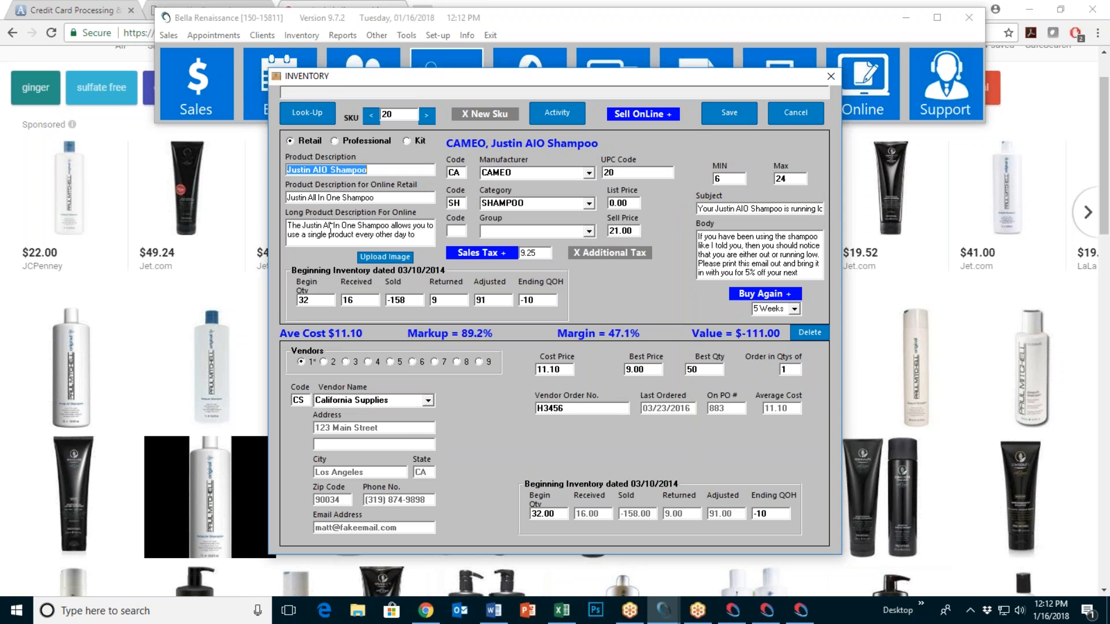
# Step: Review the Long Product Description, cancel the record unsaved, and return to the checkout tab
pyautogui.click(321, 230)
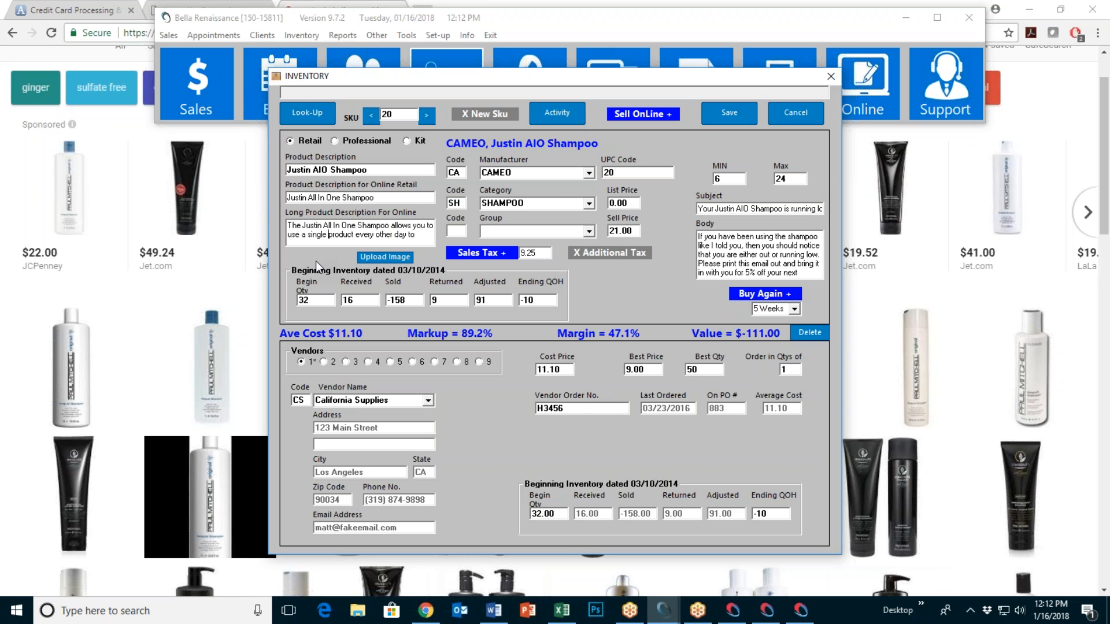
pyautogui.press('Down')
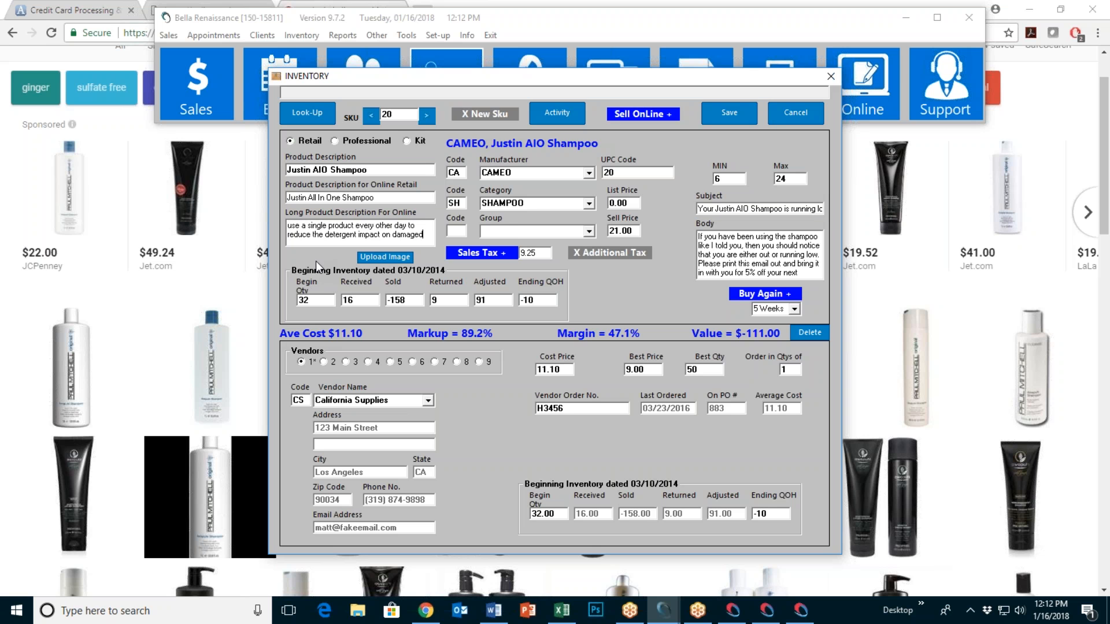
pyautogui.press('Down')
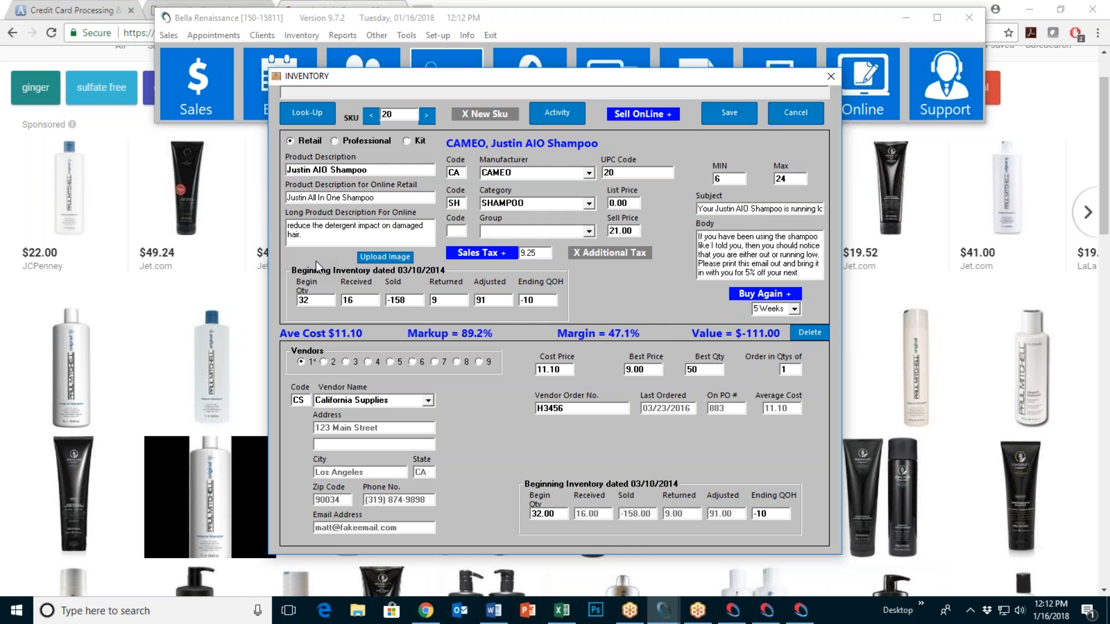
pyautogui.click(782, 109)
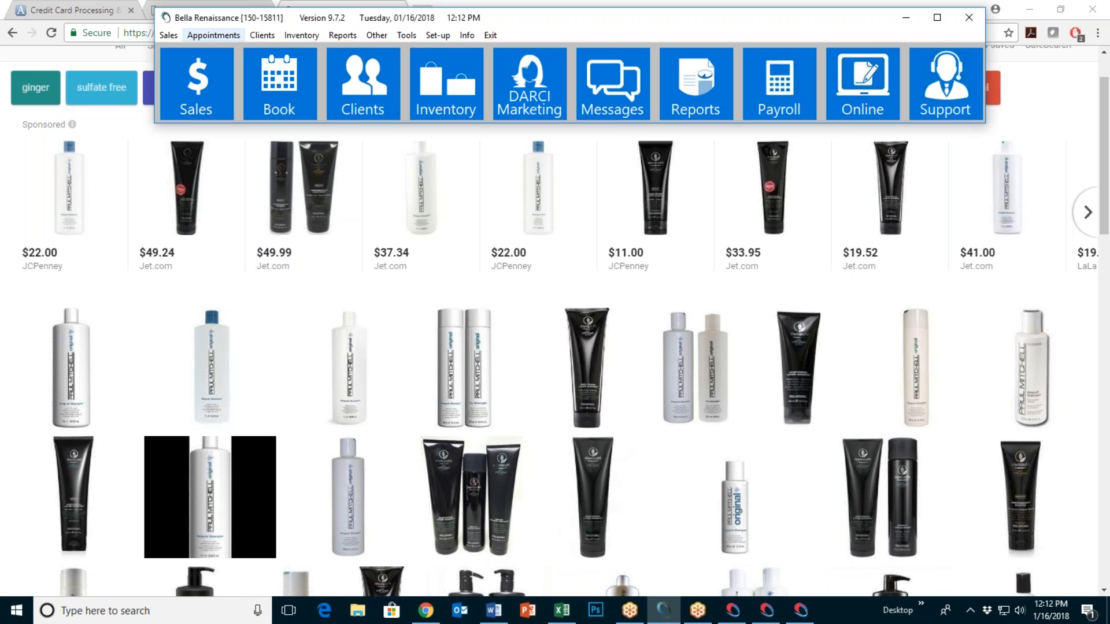
pyautogui.click(151, 10)
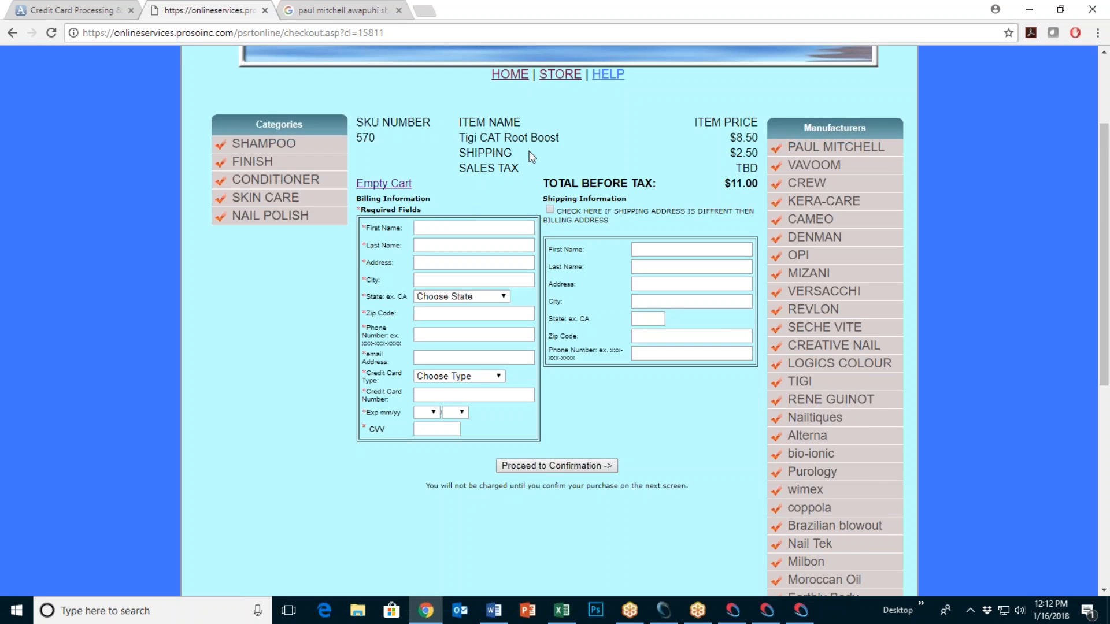
pyautogui.scroll(3, 529, 151)
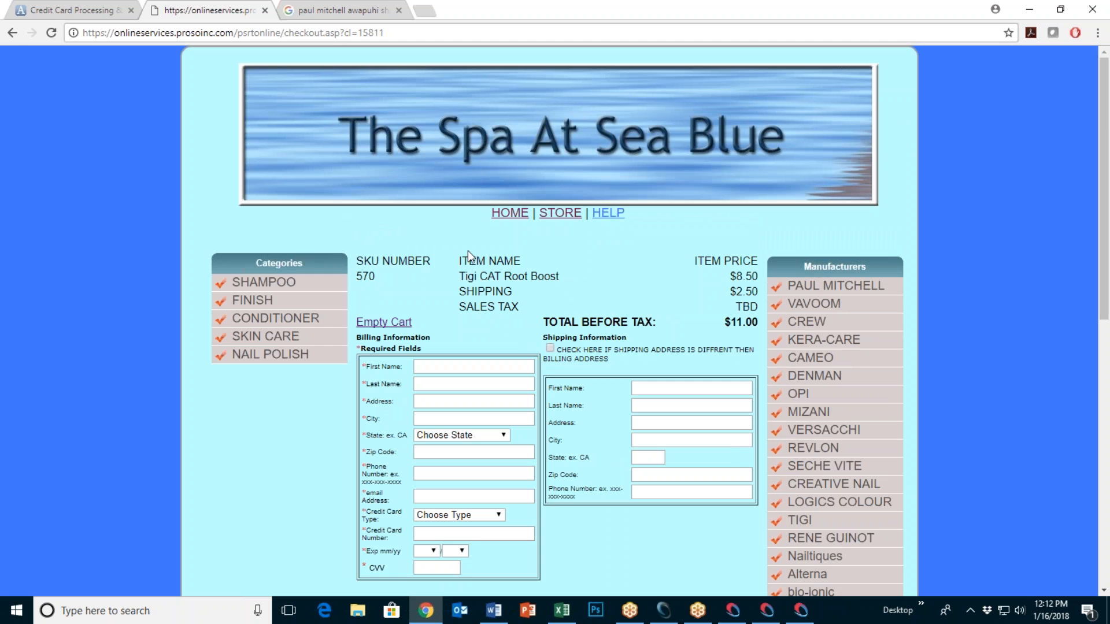
# Step: Minimize Chrome to reveal Setup Online Store with its image files, colour codes and fonts
pyautogui.click(1028, 9)
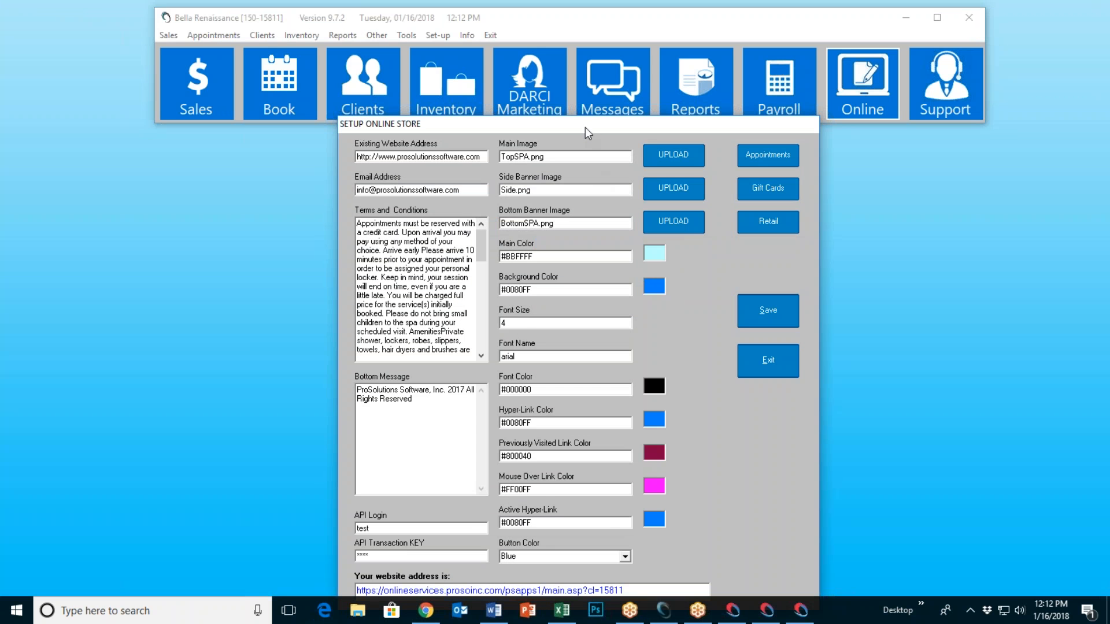
# Step: Move the Setup Online Store dialog higher, then exit it
pyautogui.moveTo(585, 127); pyautogui.dragTo(571, 74)
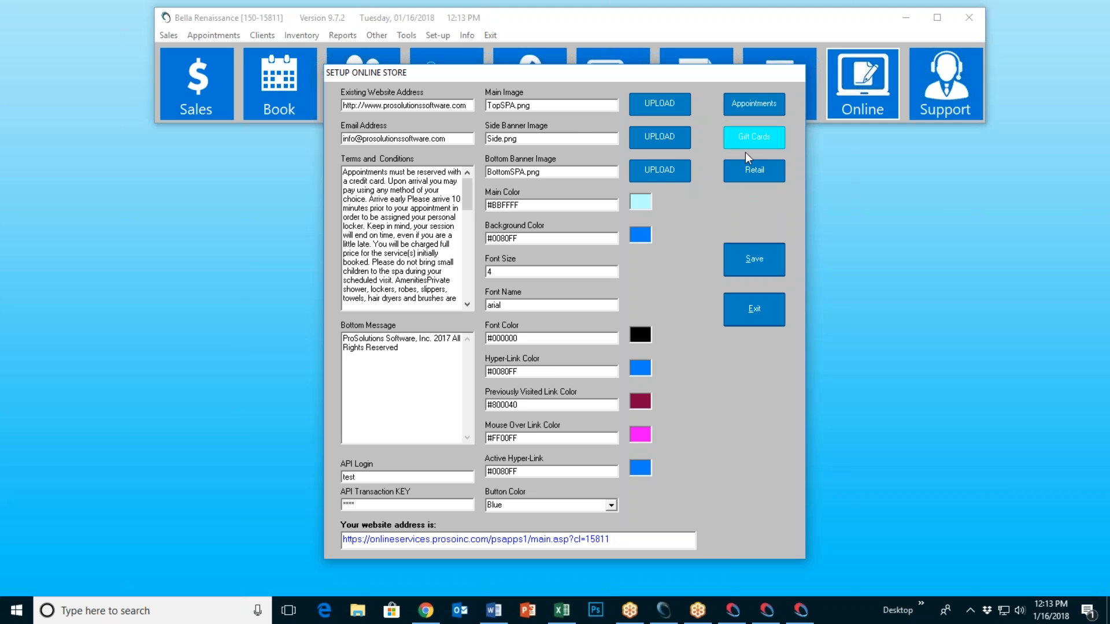
pyautogui.click(750, 312)
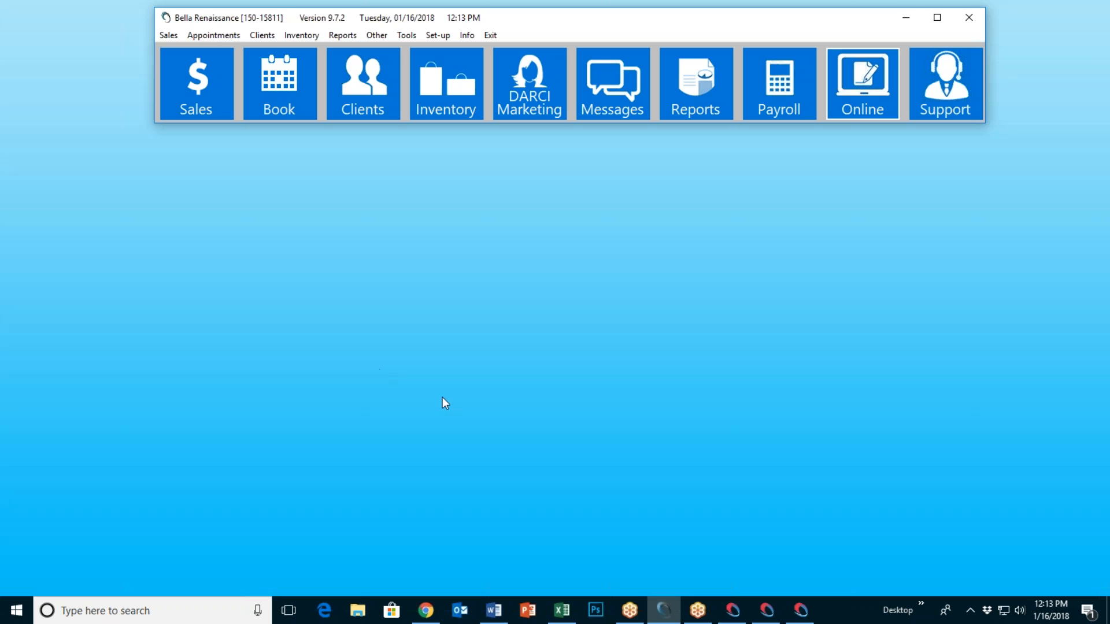
# Step: Turn on Show desktop icons from the desktop's View menu
pyautogui.rightClick(508, 266)
pyautogui.moveTo(662, 298)
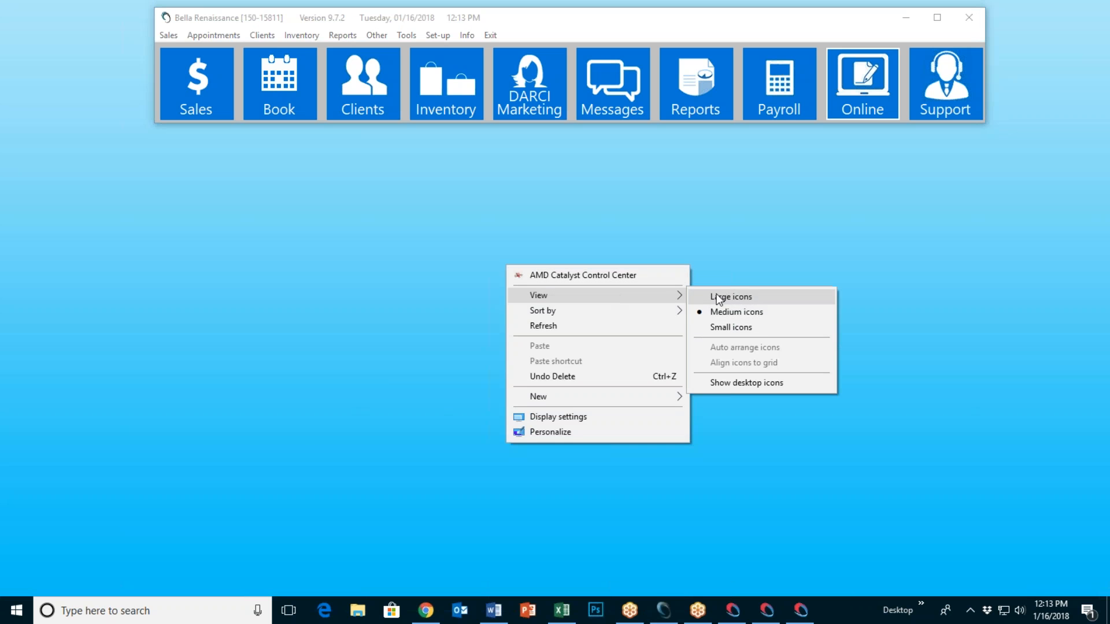
pyautogui.click(739, 383)
# Step: Open Paired2PurchGC.ppsx from Client App > Client Purch Gift Cards
pyautogui.doubleClick(30, 35)
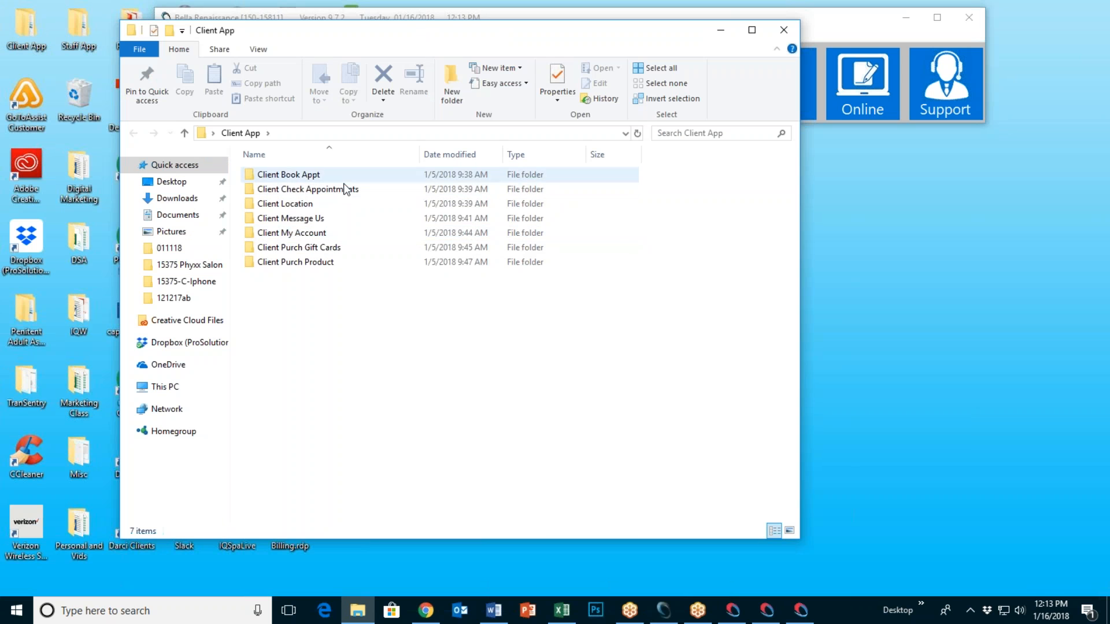
pyautogui.doubleClick(339, 251)
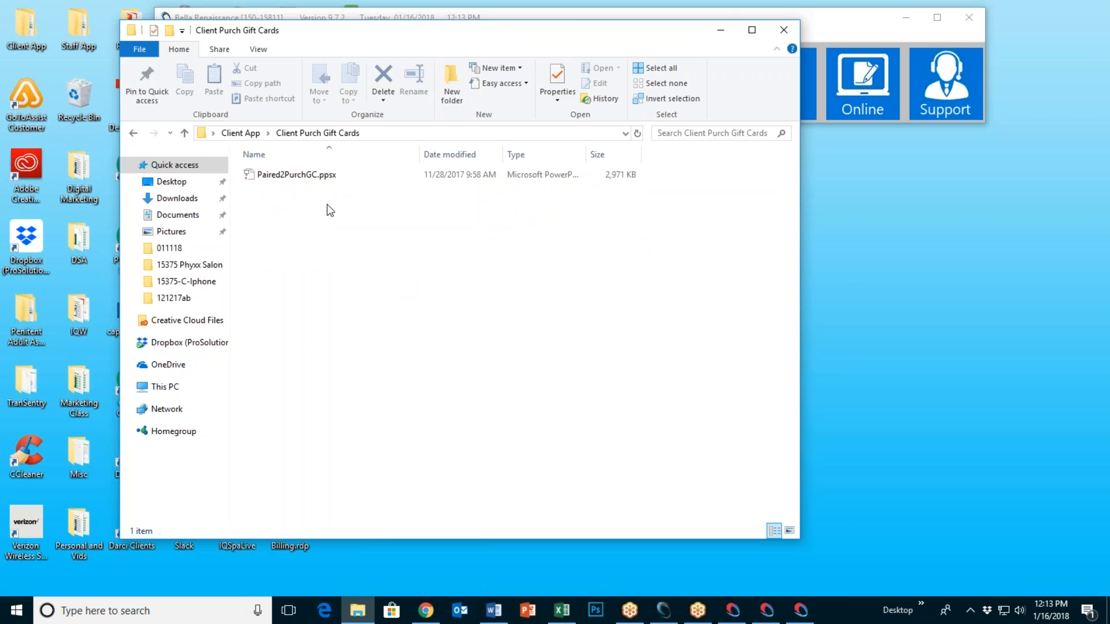
pyautogui.doubleClick(324, 179)
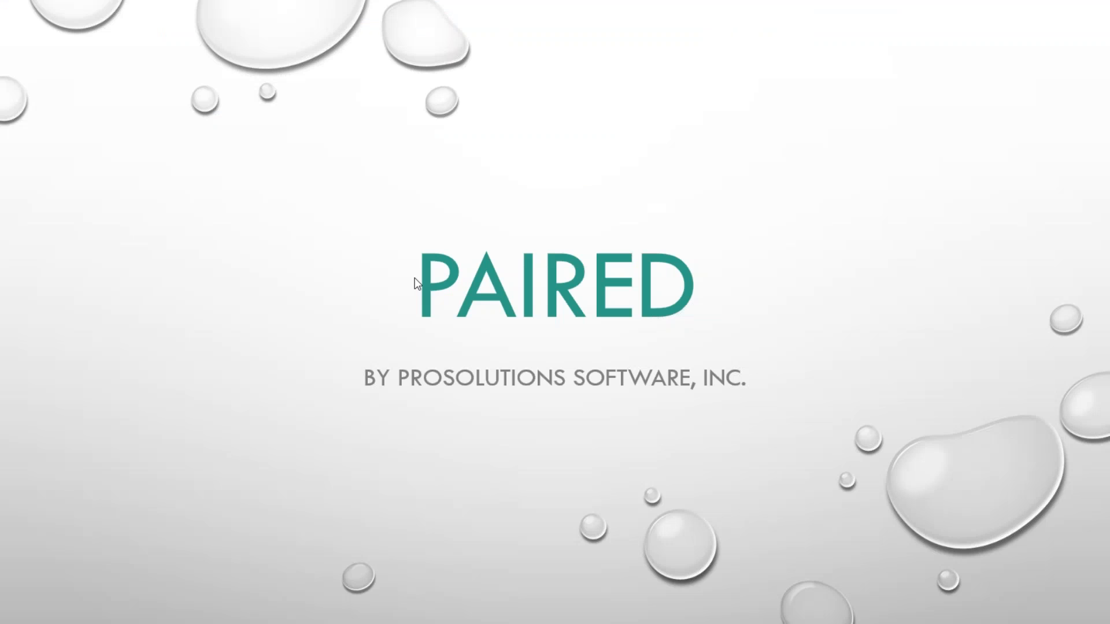
# Step: Advance through the client app, gift certificate purchase, billing and confirmation slides, then exit the show
pyautogui.click(414, 277)
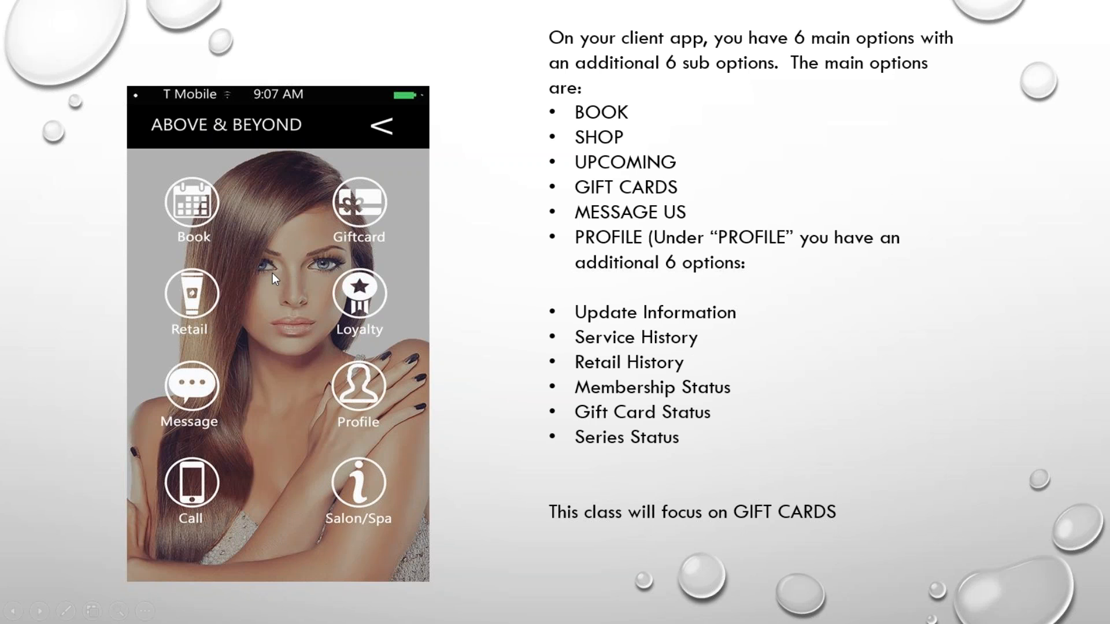
pyautogui.click(359, 210)
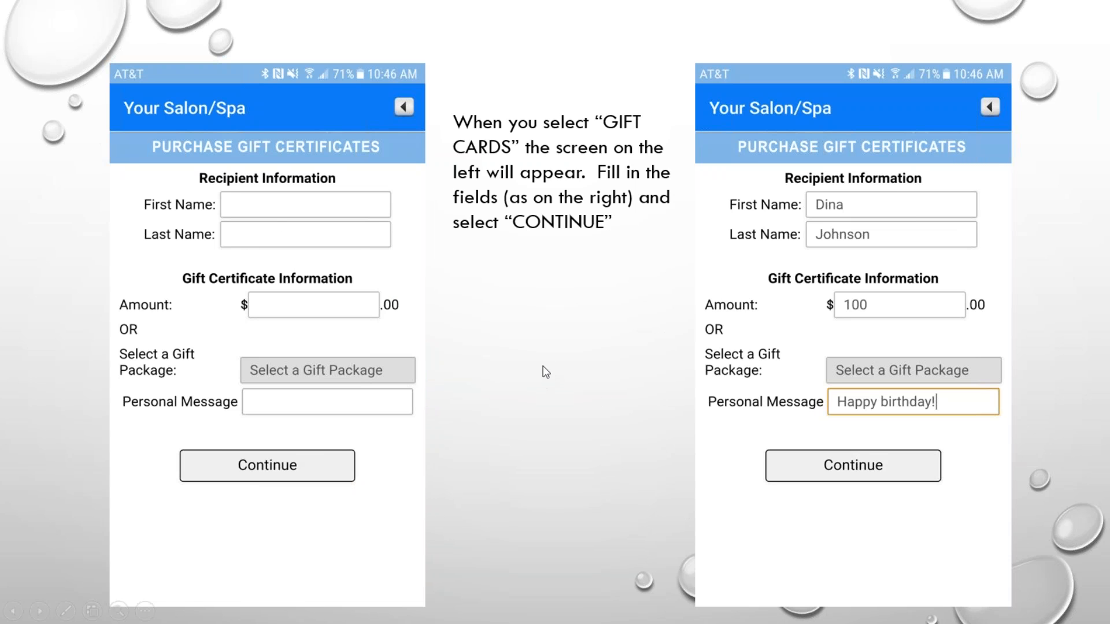
pyautogui.click(515, 327)
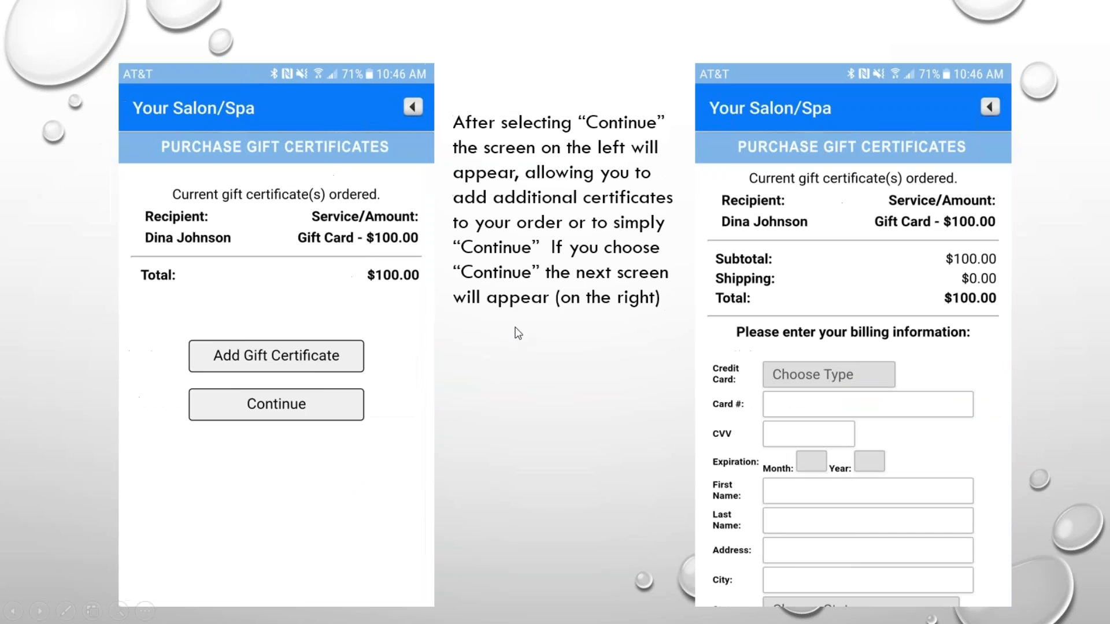
pyautogui.click(574, 279)
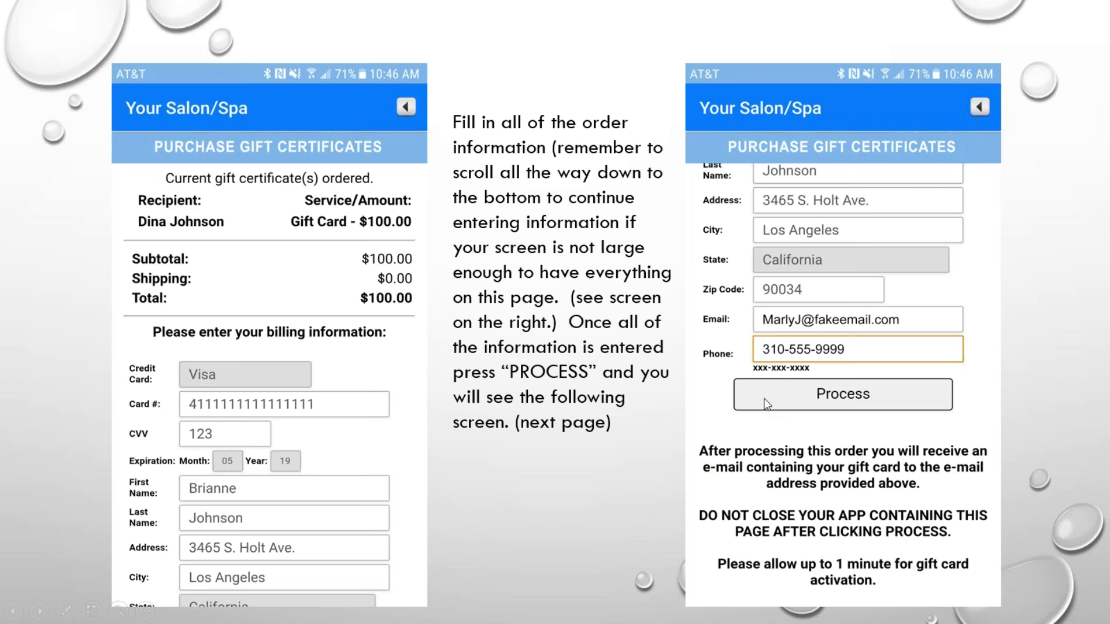
pyautogui.click(607, 345)
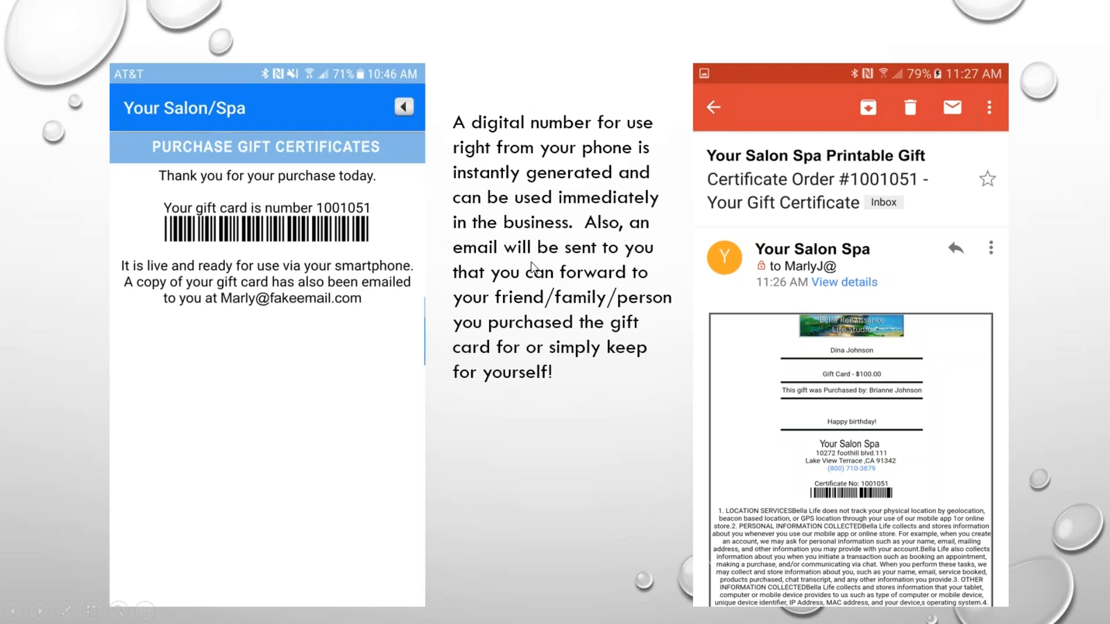
pyautogui.click(541, 206)
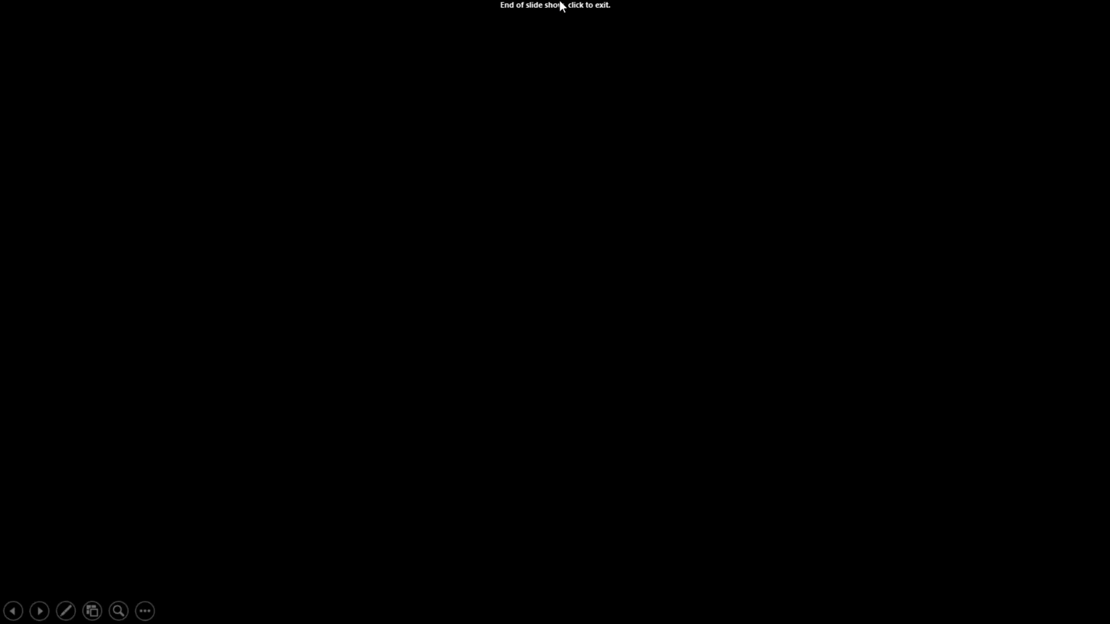
pyautogui.click(560, 5)
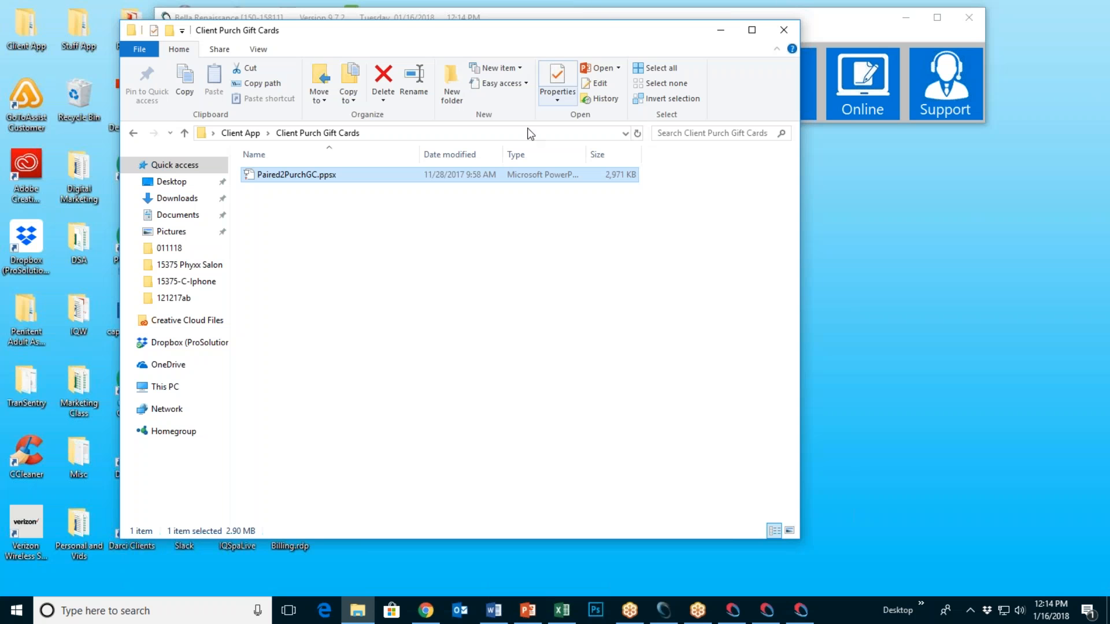
# Step: Return to the Client App folder, minimize Explorer, and turn off Show desktop icons
pyautogui.click(132, 134)
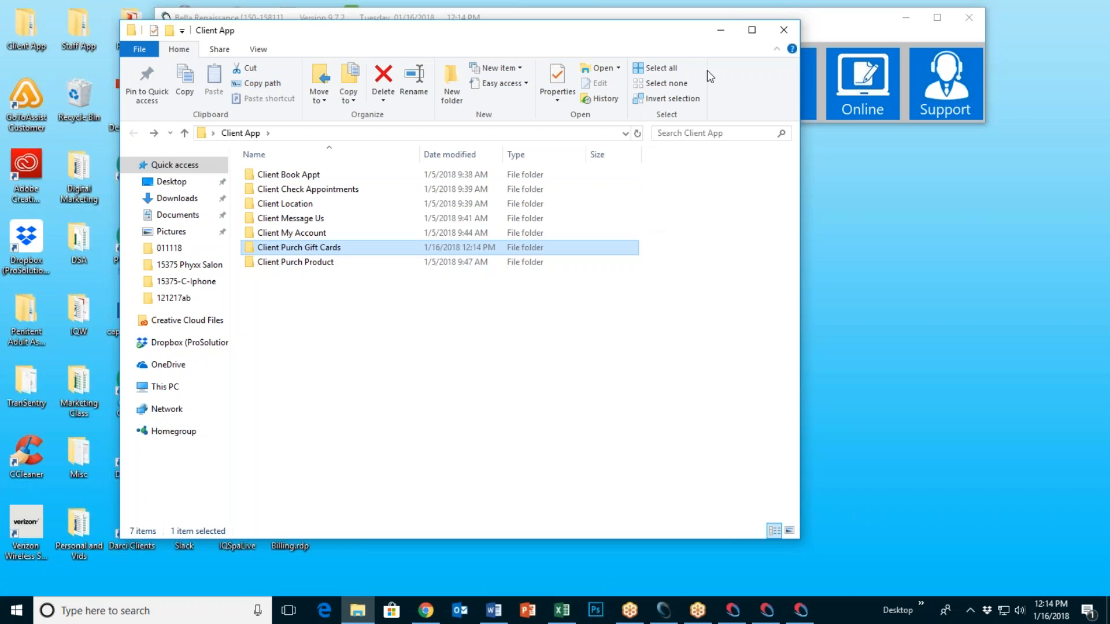
pyautogui.click(720, 28)
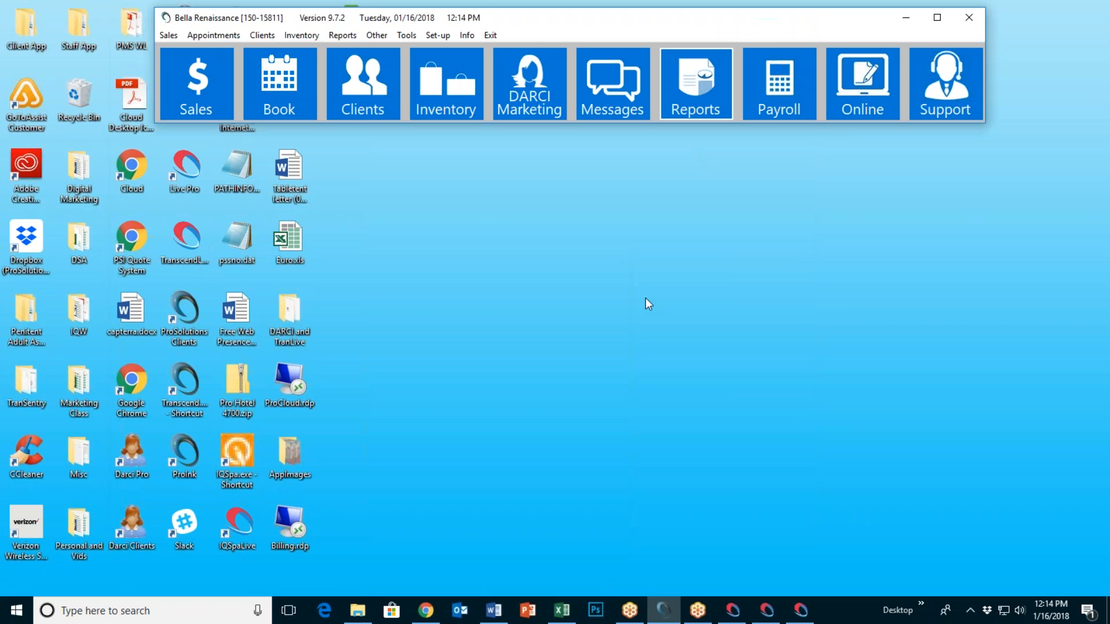
pyautogui.rightClick(549, 255)
pyautogui.moveTo(669, 283)
pyautogui.click(780, 373)
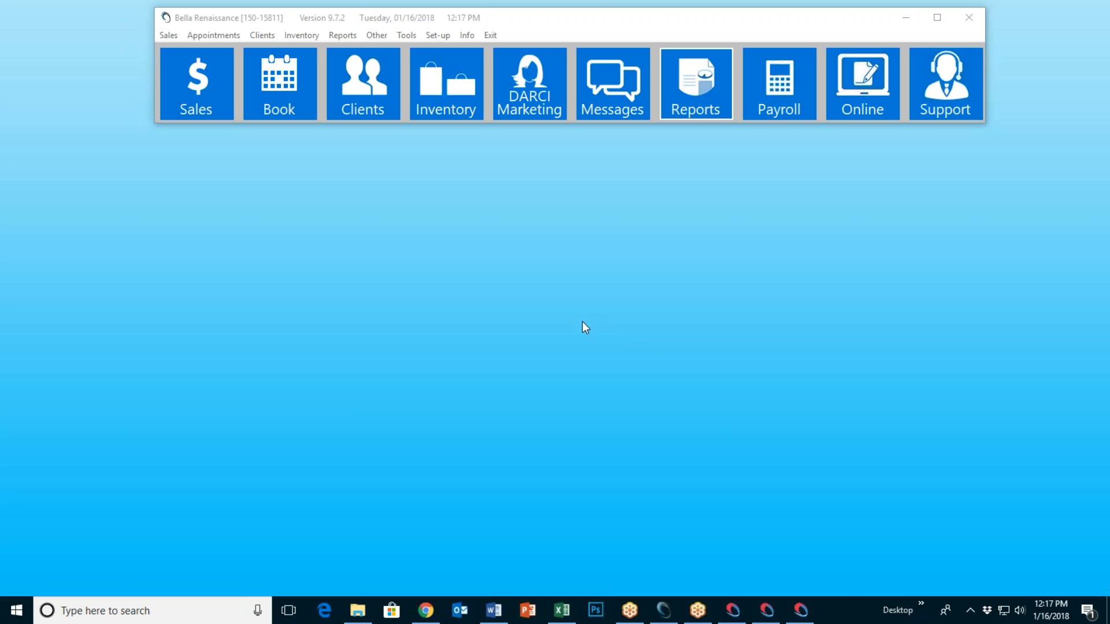
# Step: Restore the Chrome window showing the checkout with Tigi CAT Root Boost at $11.00
pyautogui.click(426, 611)
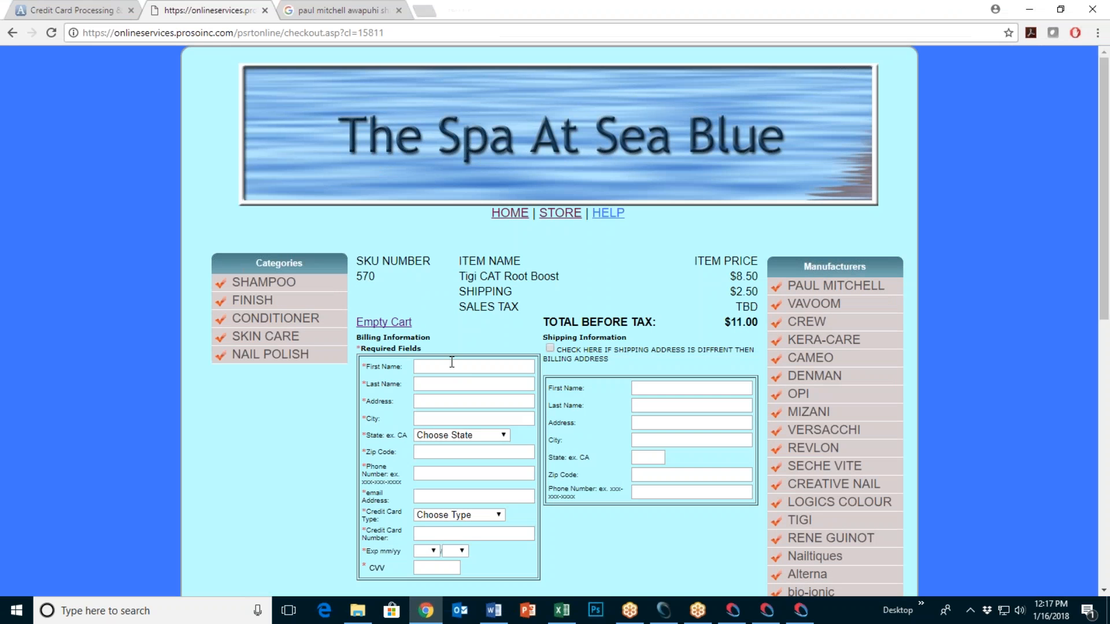
# Step: Go back through the cart to the Tigi CAT Root Boost details page, in stock at $8.50
pyautogui.click(12, 32)
pyautogui.click(12, 32)
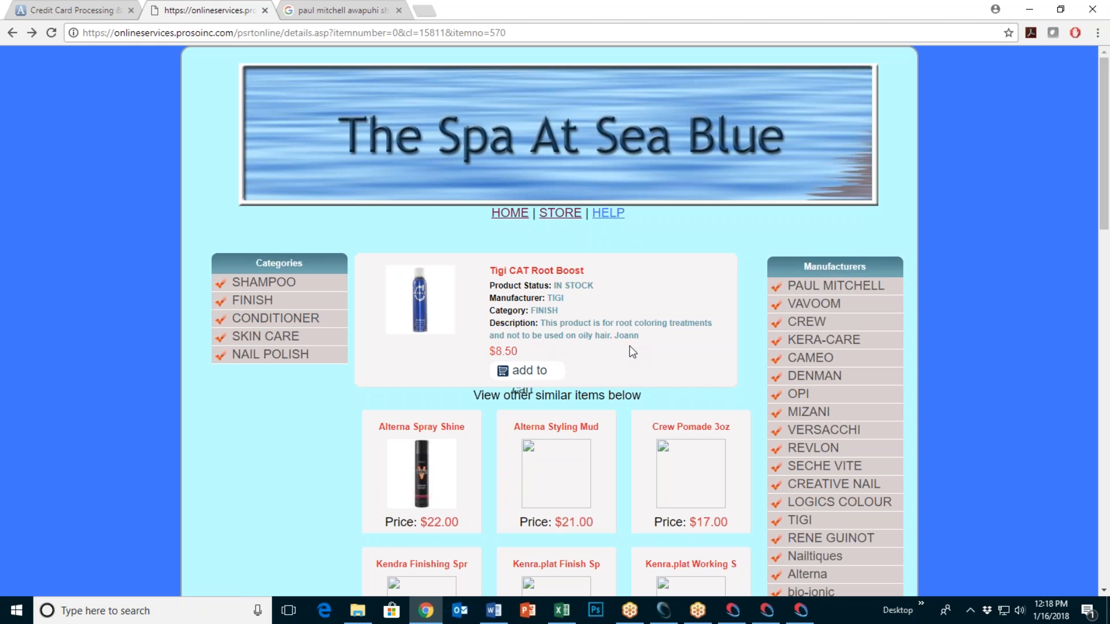
# Step: Minimize the online store browser and close the GoToMeeting control panel to get the Leave/End Meeting prompt
pyautogui.click(1026, 10)
pyautogui.click(931, 411)
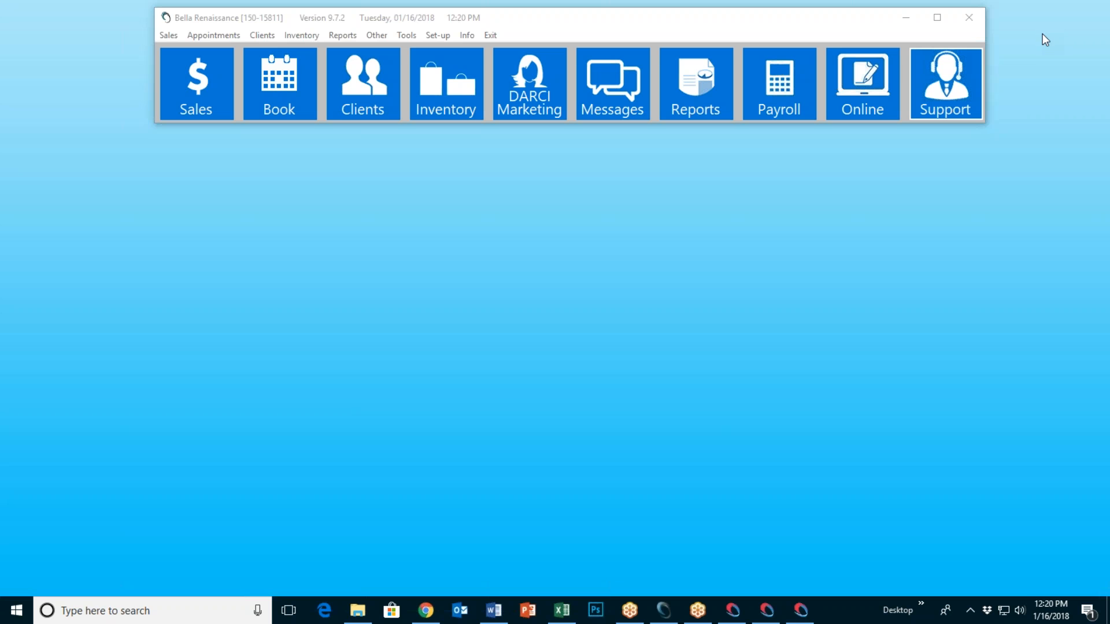
pyautogui.click(1105, 40)
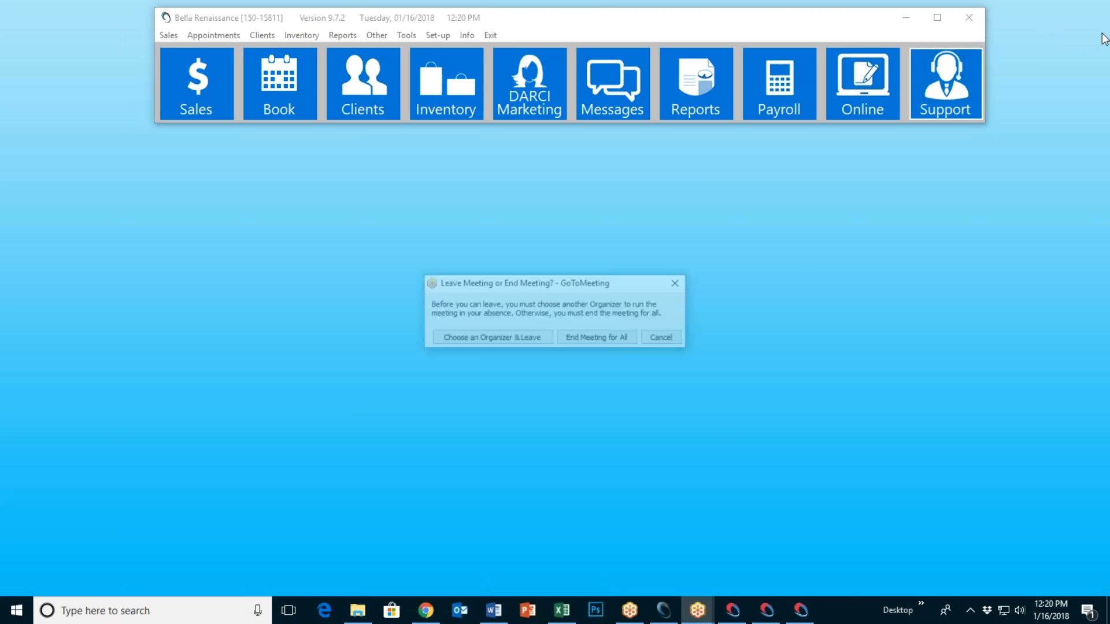